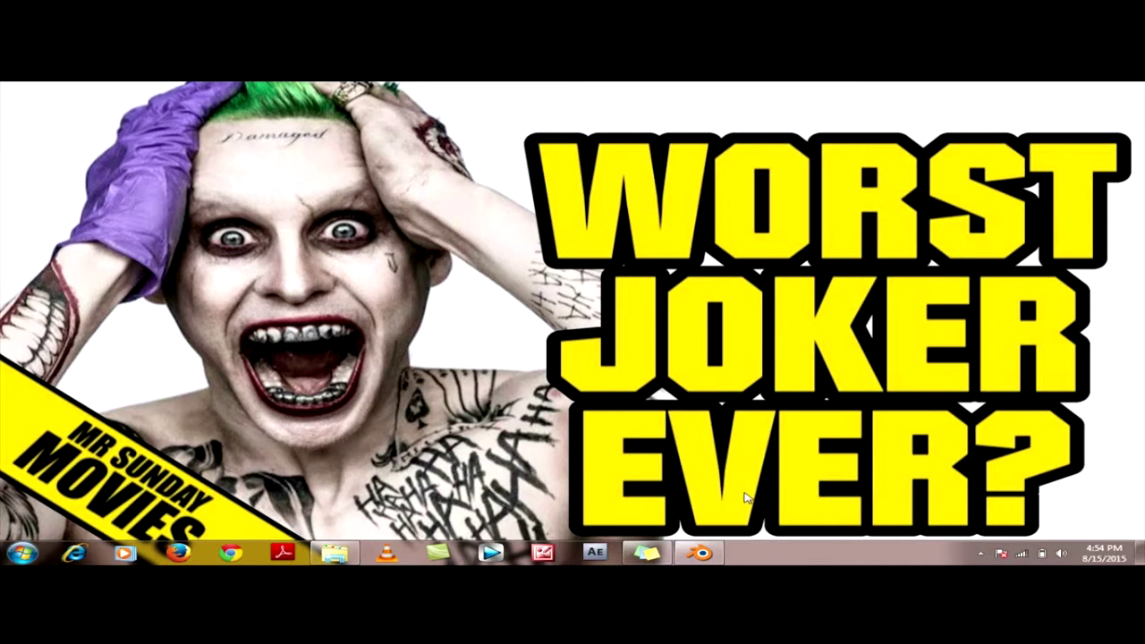
Step: Bring Blender forward, then test-run the lompat.blend game in the game engine and stop it
left_click(697, 553)
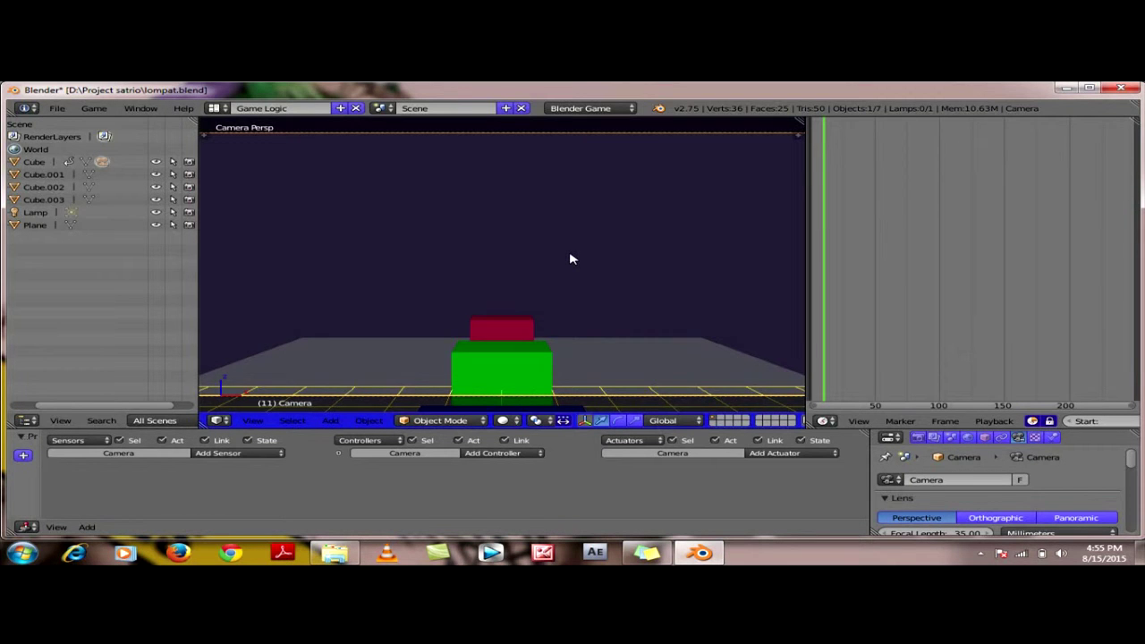
key("p")
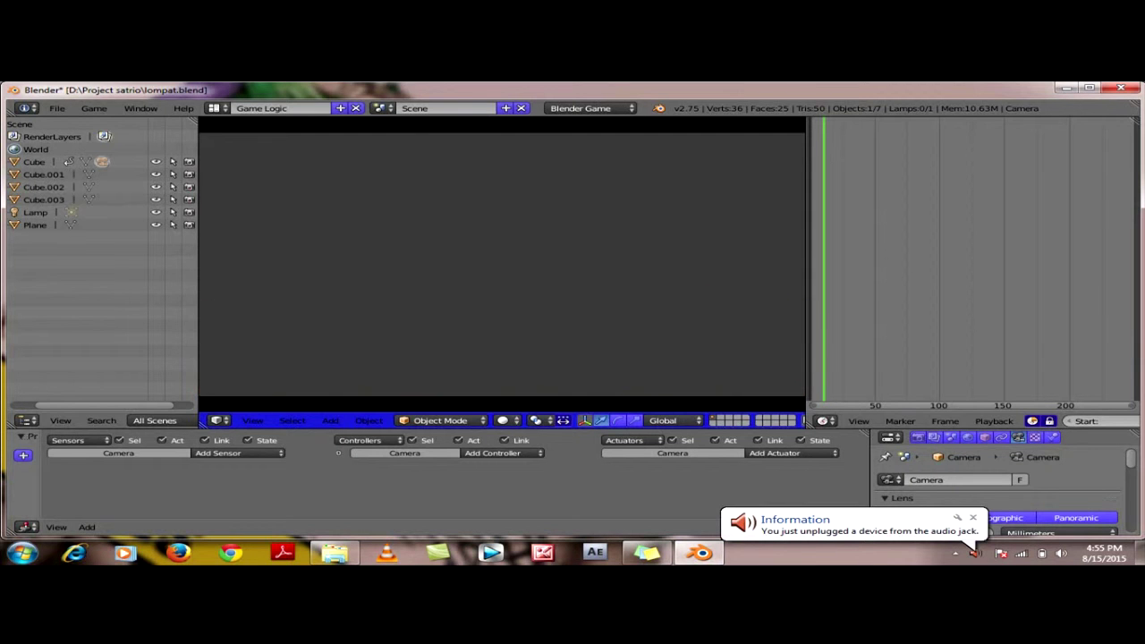
key("Escape")
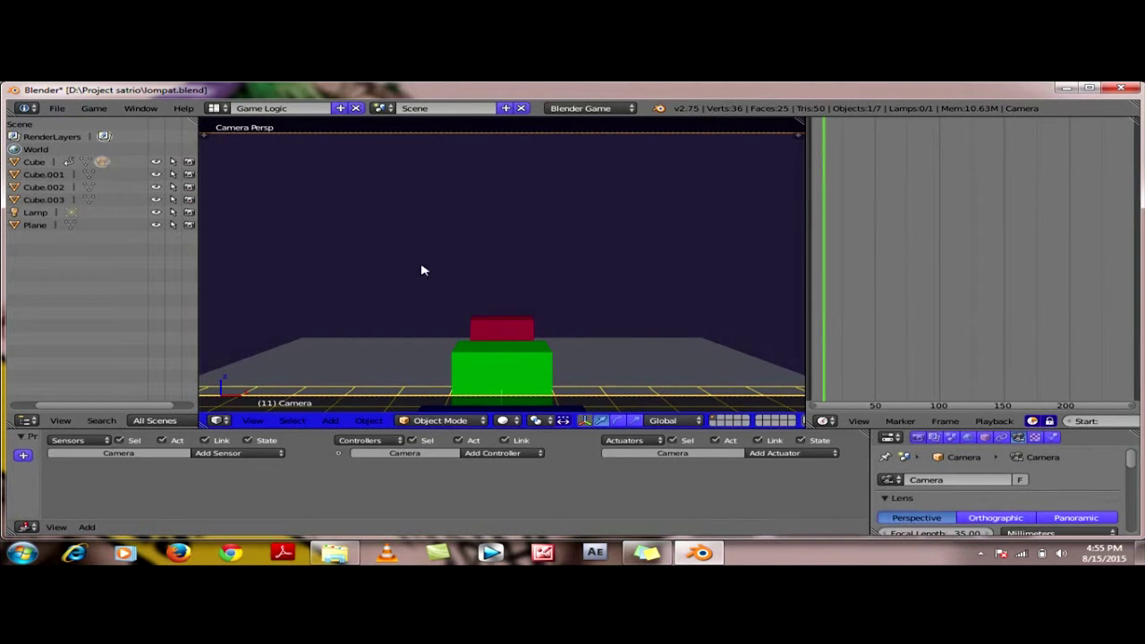
Step: Reload the start-up file to begin a fresh default scene
left_click(56, 109)
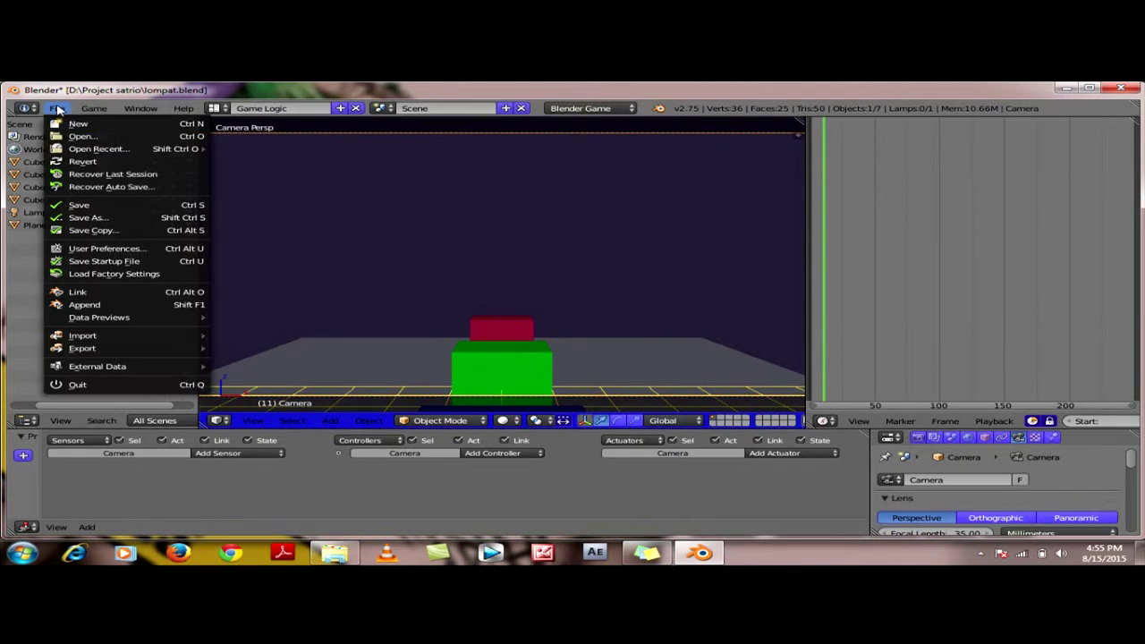
left_click(64, 124)
left_click(70, 135)
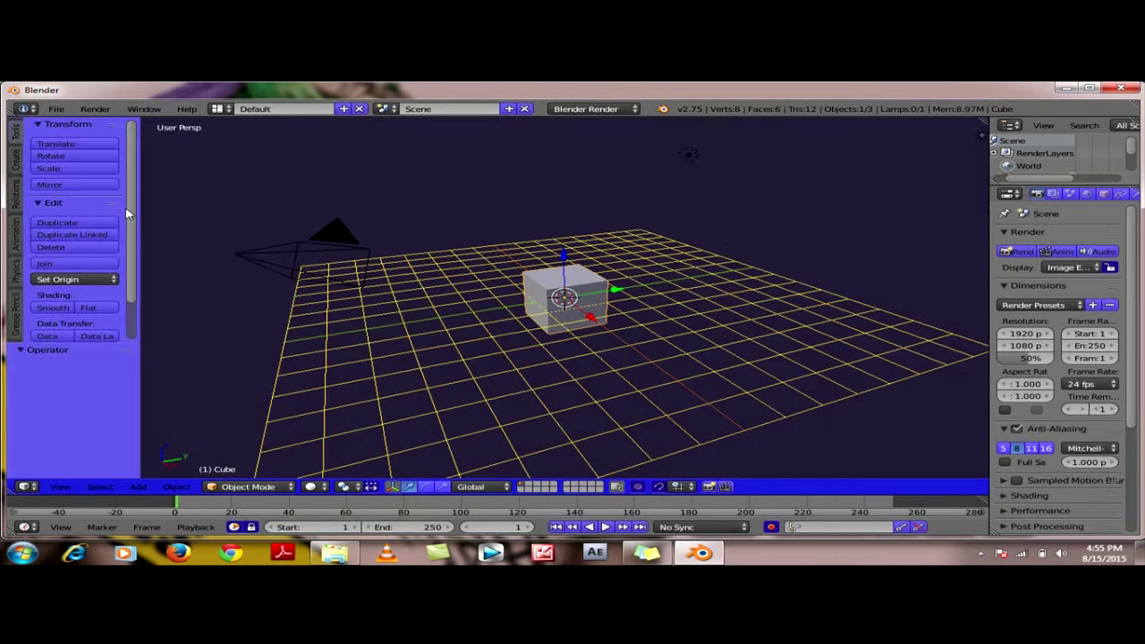
Step: Raise the default cube 2.623 units along Z above the grid
key("g")
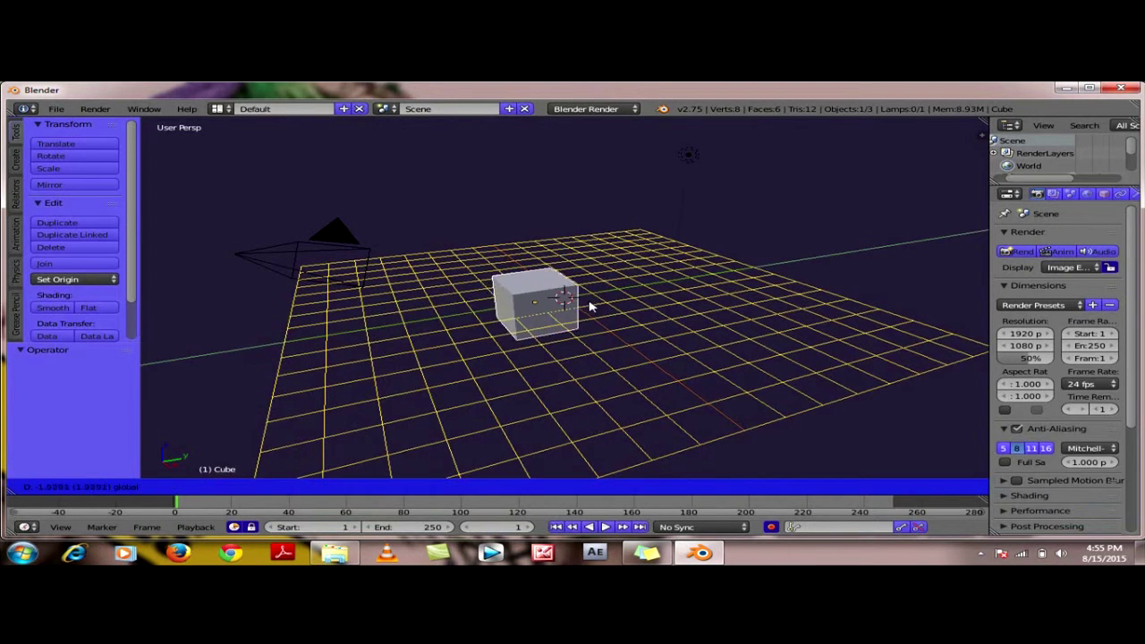
left_click(590, 306)
left_click_drag(532, 261, 524, 204)
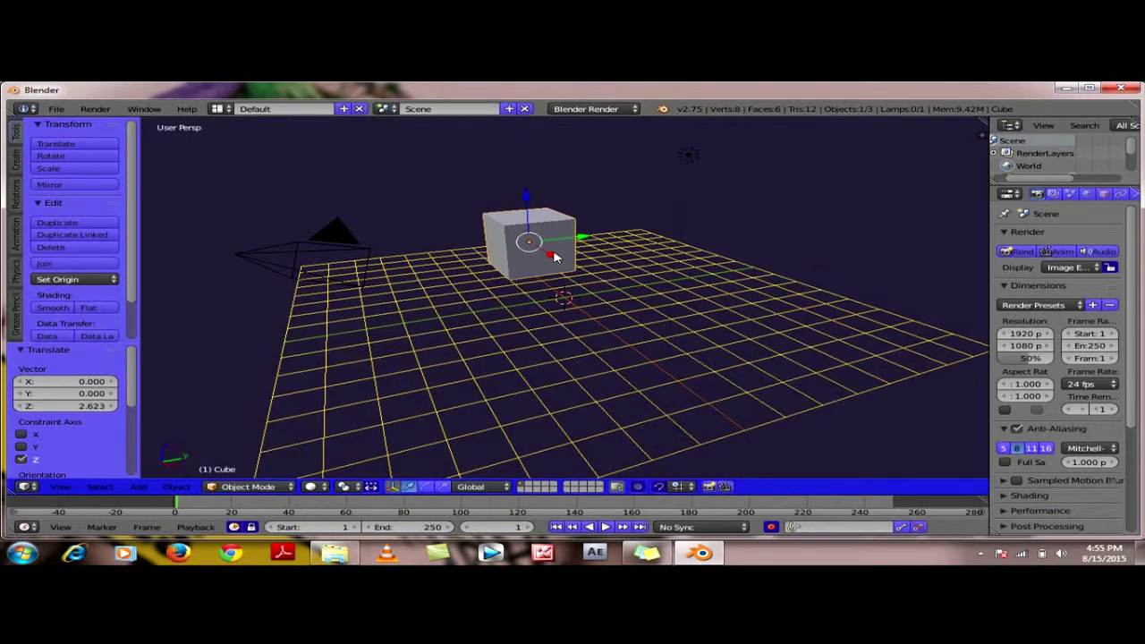
Step: Add a ground plane and scale it up by 8.101
key("shift+a")
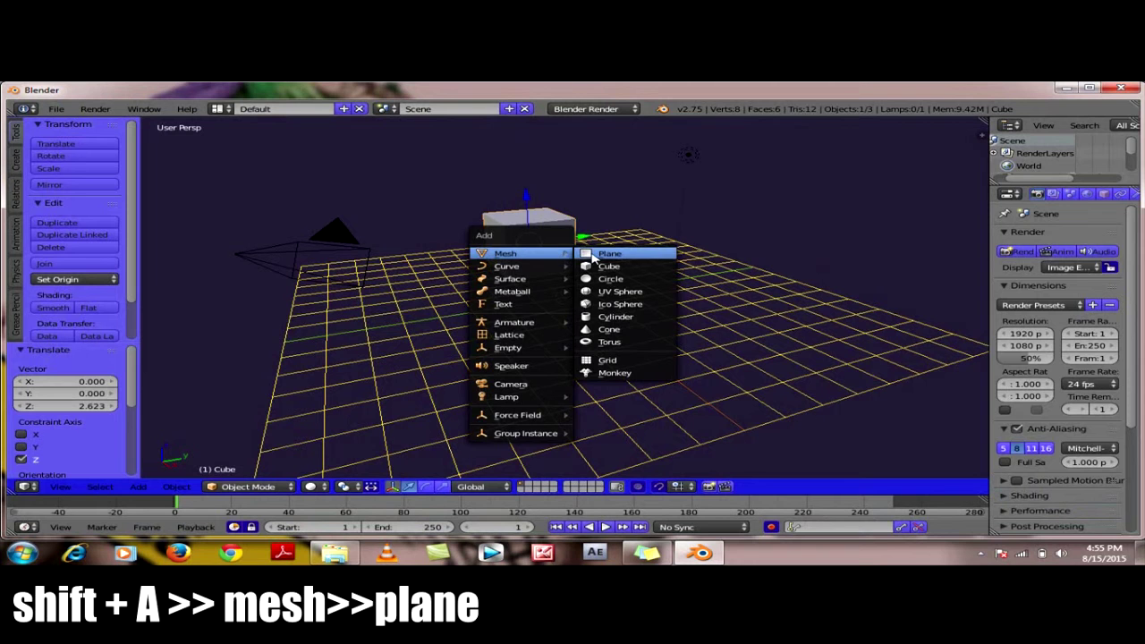
left_click(594, 256)
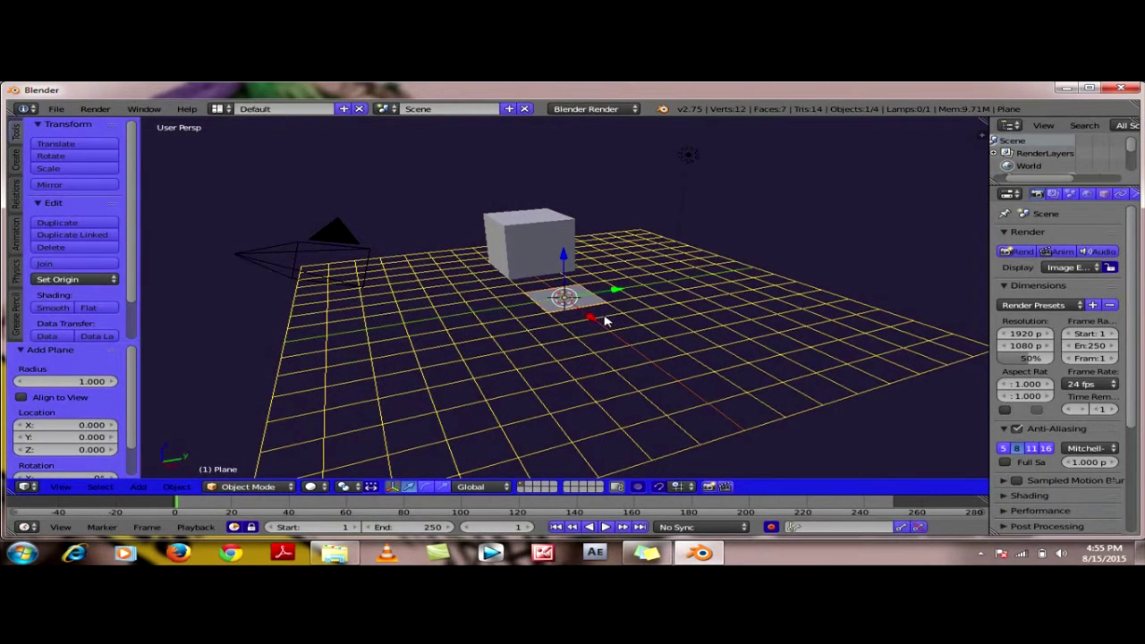
key("s")
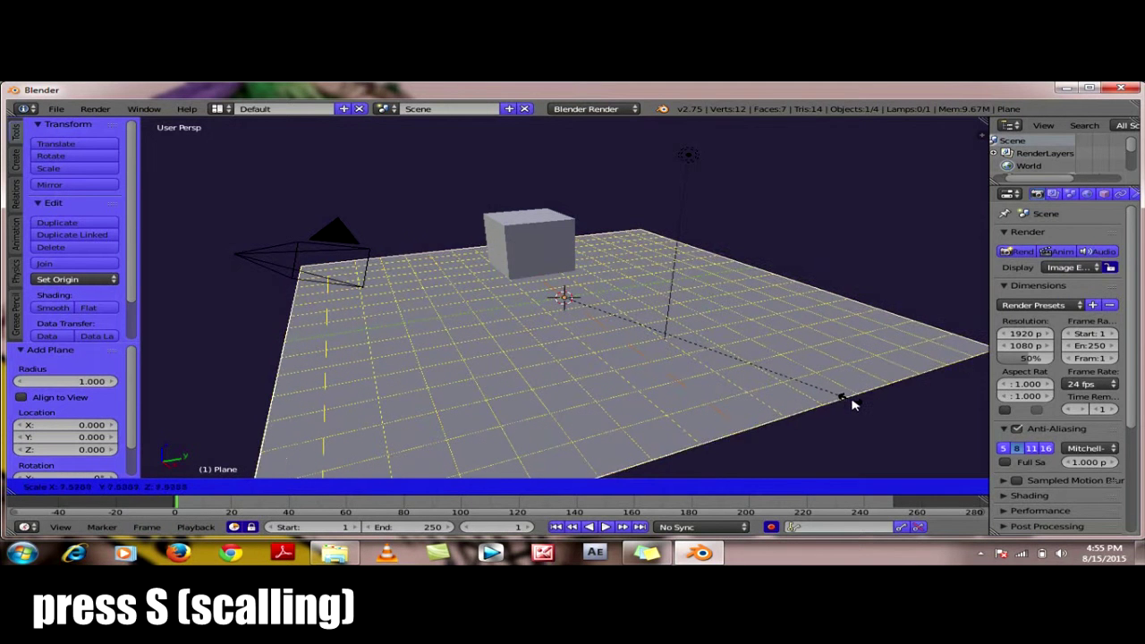
left_click(854, 405)
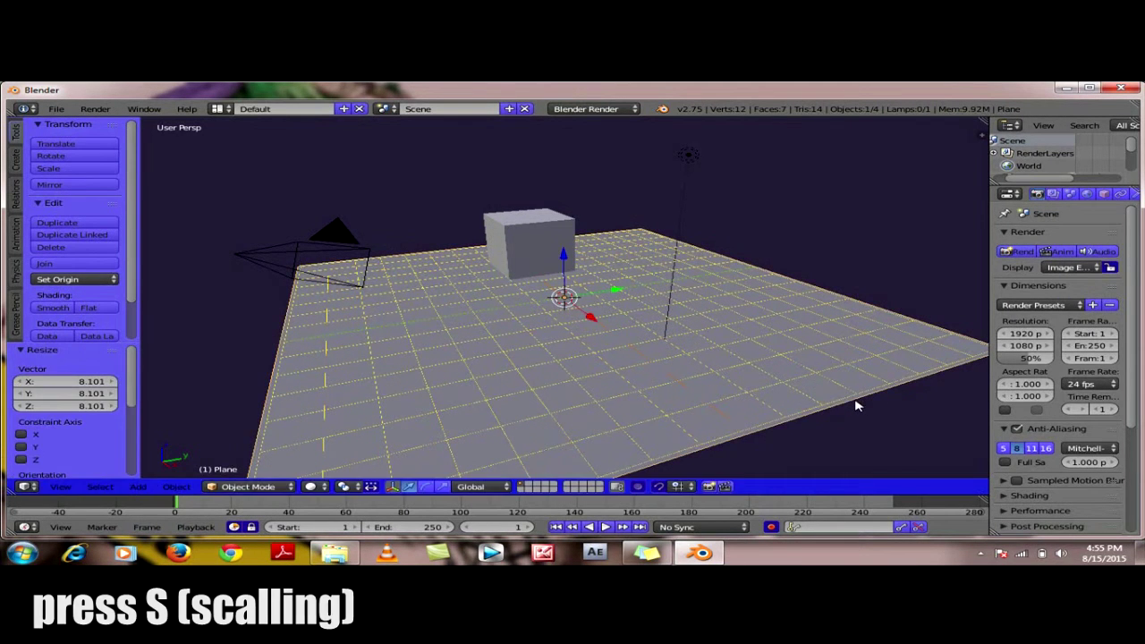
Step: Move the cube −4.209 along Y and down 1.659 on Z onto the floor, then duplicate it
right_click(530, 244)
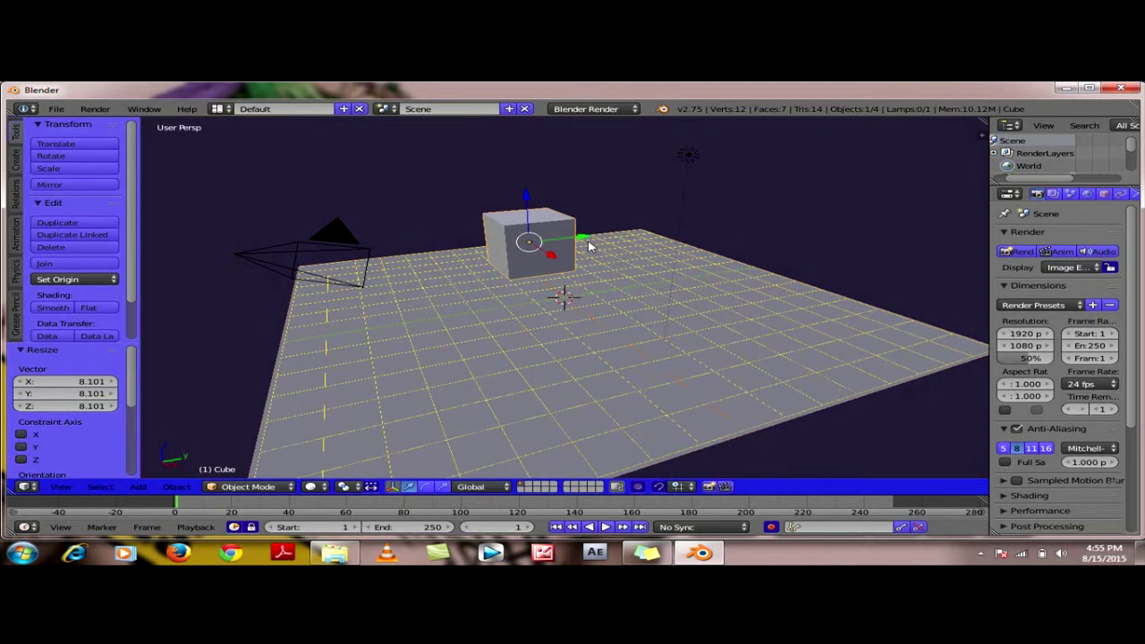
left_click_drag(583, 237, 426, 262)
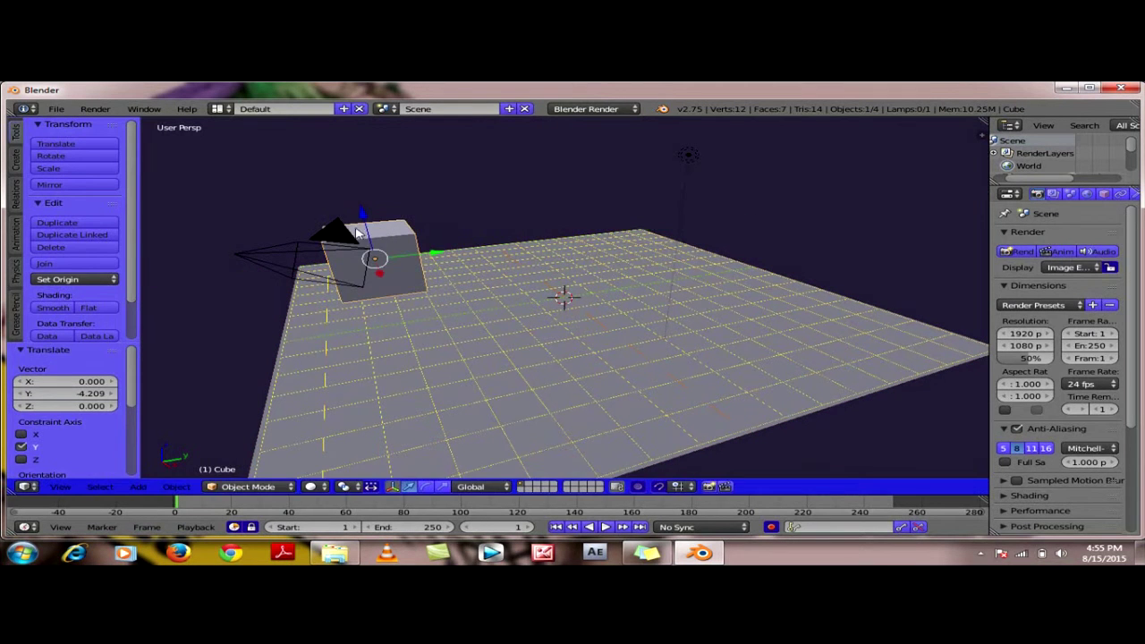
left_click_drag(362, 213, 370, 260)
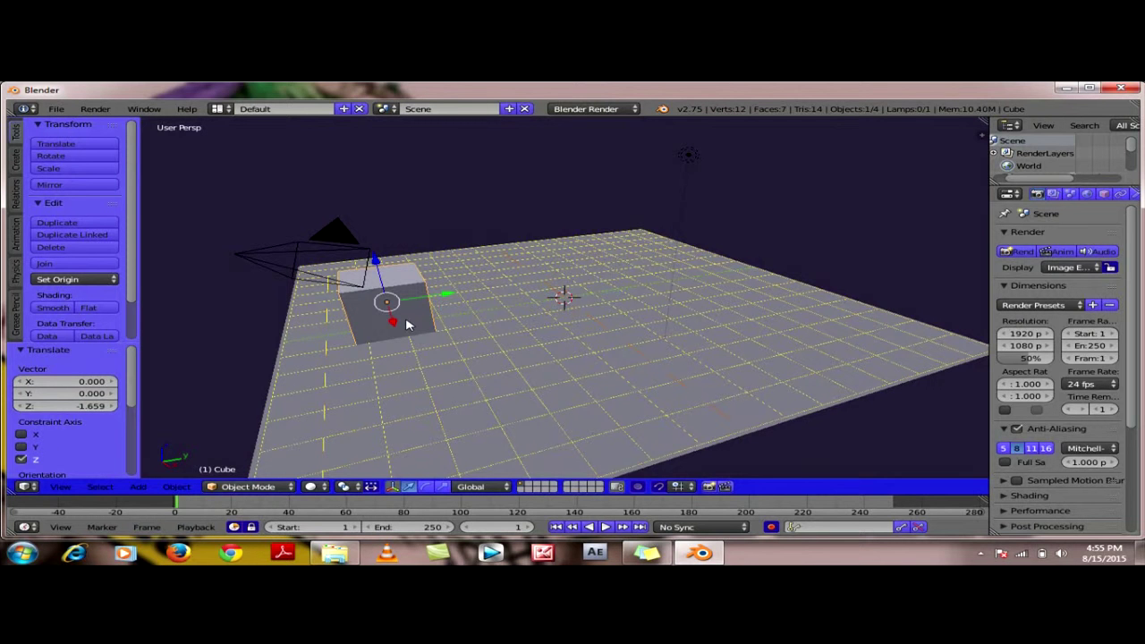
key("shift+d")
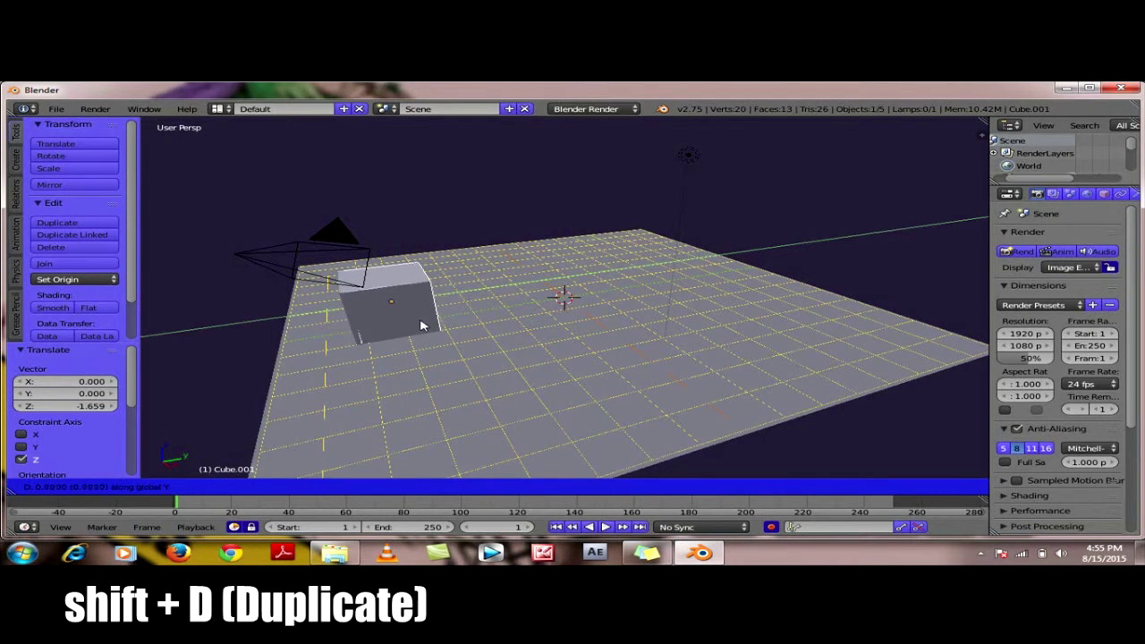
Step: Place Cube.001 5.540 along Y and Cube.002 6.064 further, then select the floor plane
key("y")
left_click(598, 324)
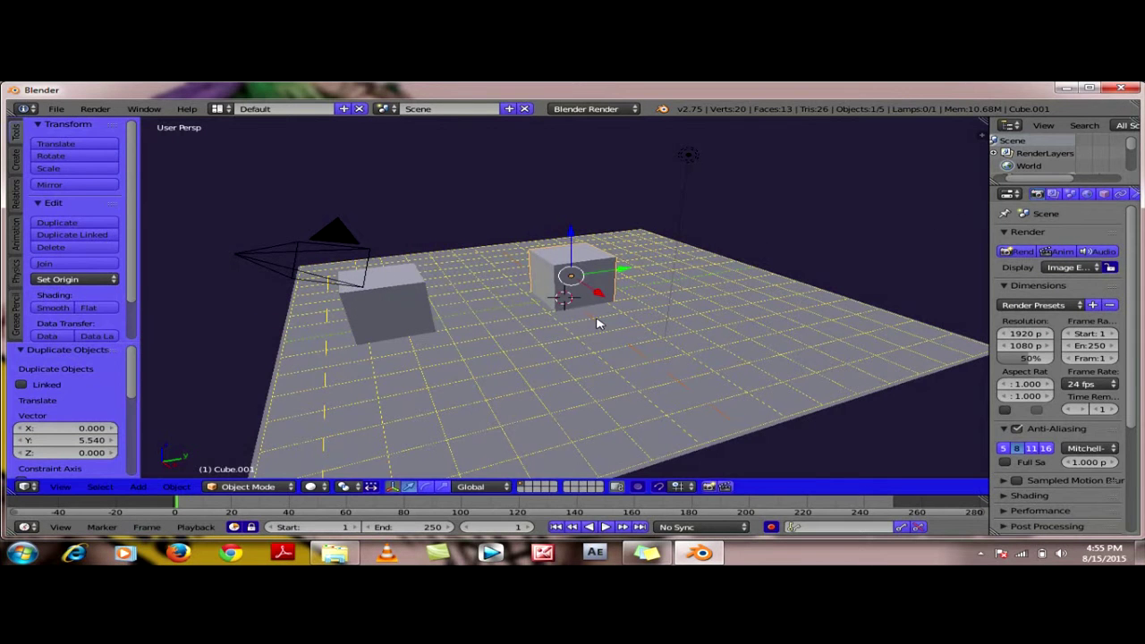
key("shift+d")
key("y")
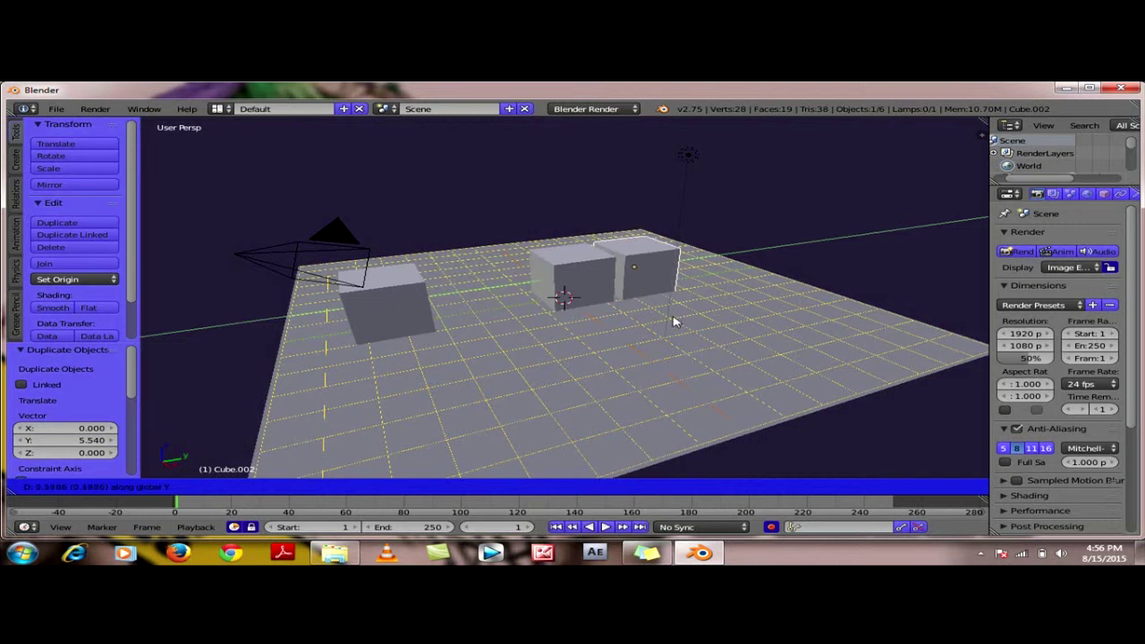
left_click(747, 321)
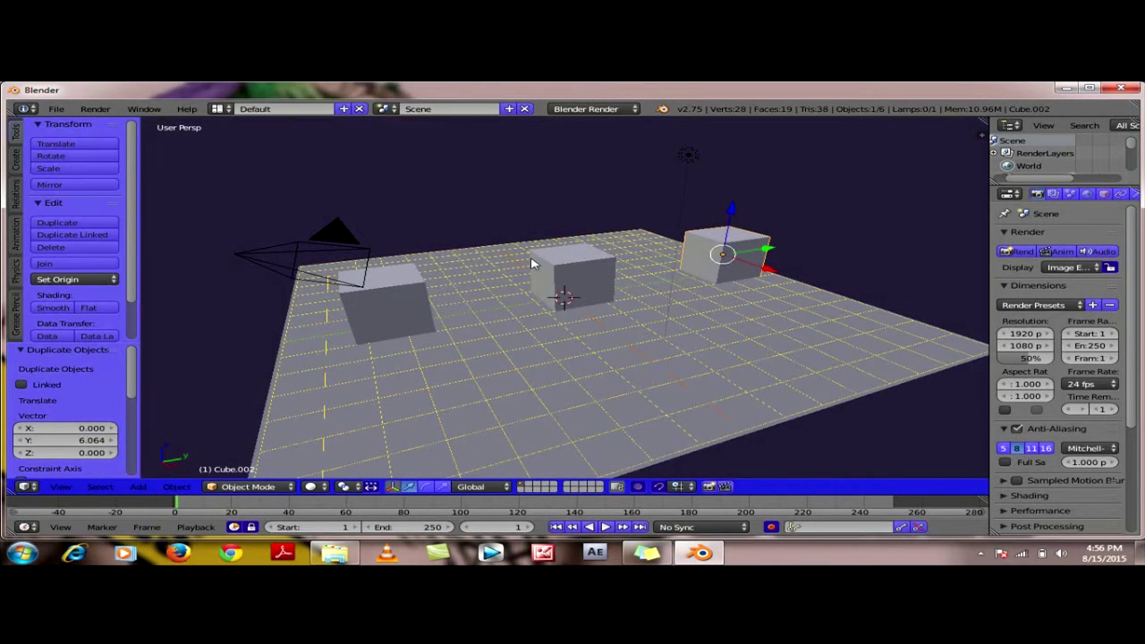
middle_click_drag(530, 258, 469, 255)
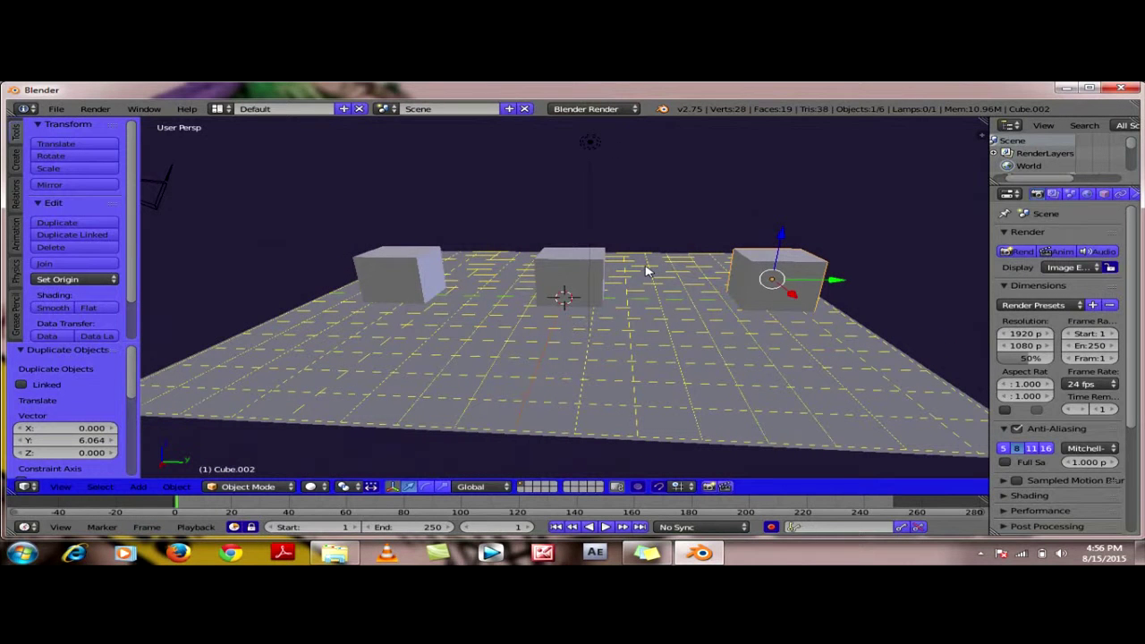
right_click(657, 331)
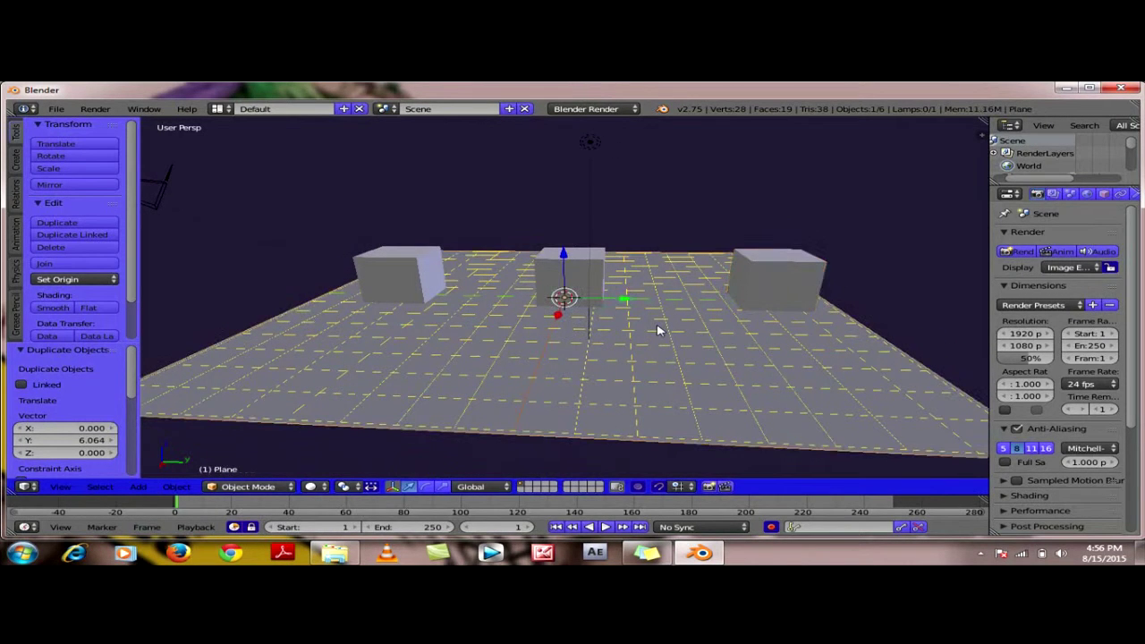
Step: Stretch the floor plane by a factor of 1.613 along Y
key("s")
key("y")
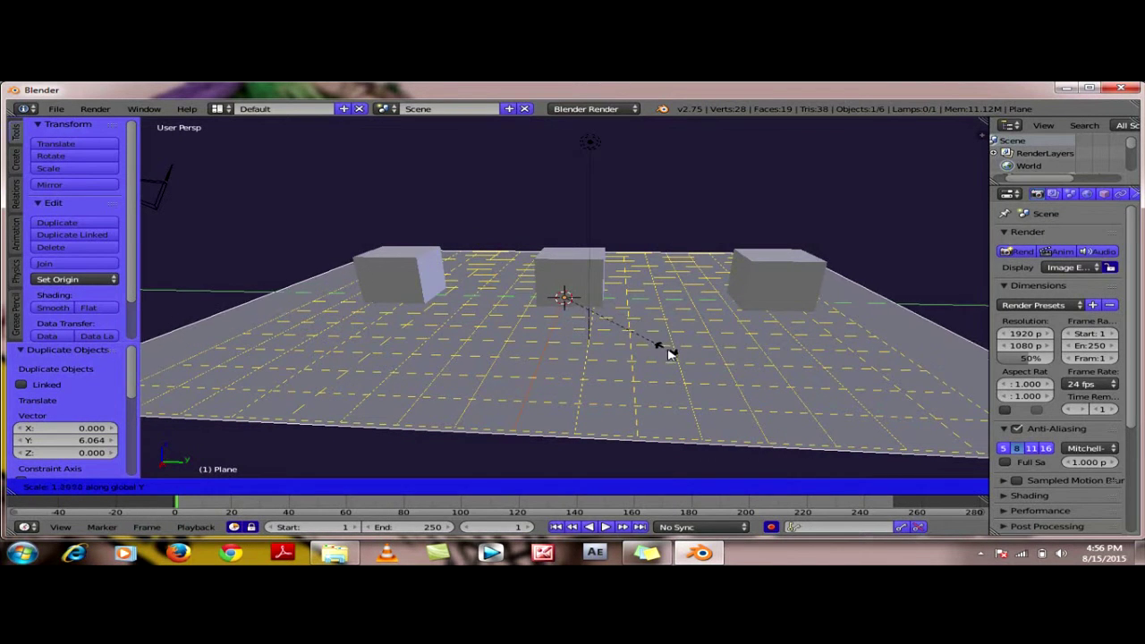
left_click(700, 367)
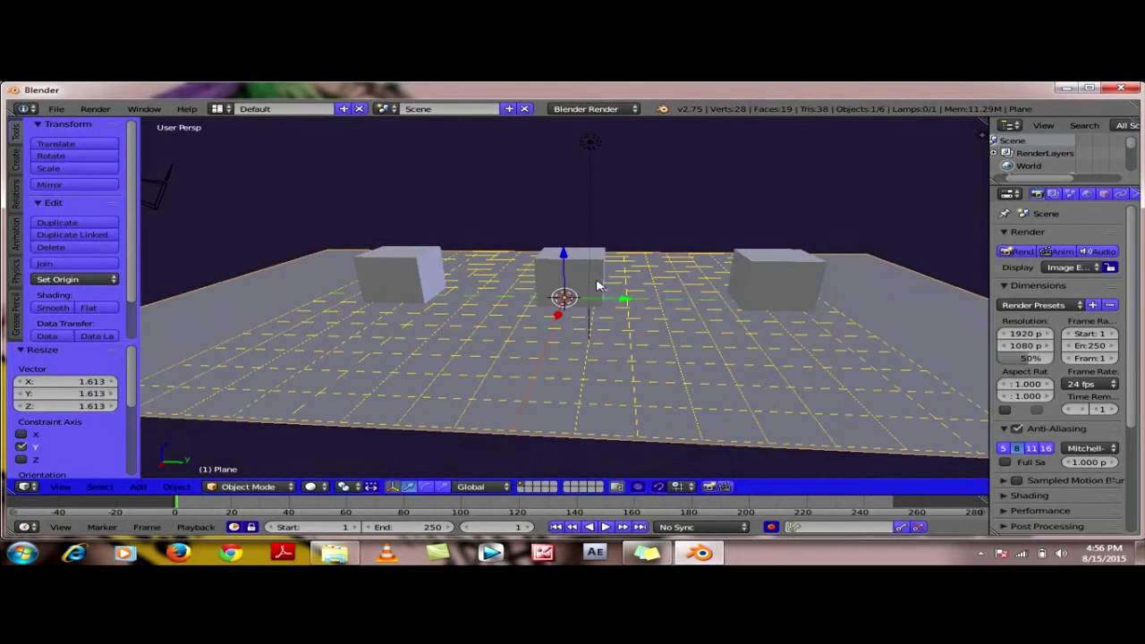
Step: Select the cubes in turn, ending on the left cube, and widen the Properties editor
left_click(383, 266)
right_click(589, 275)
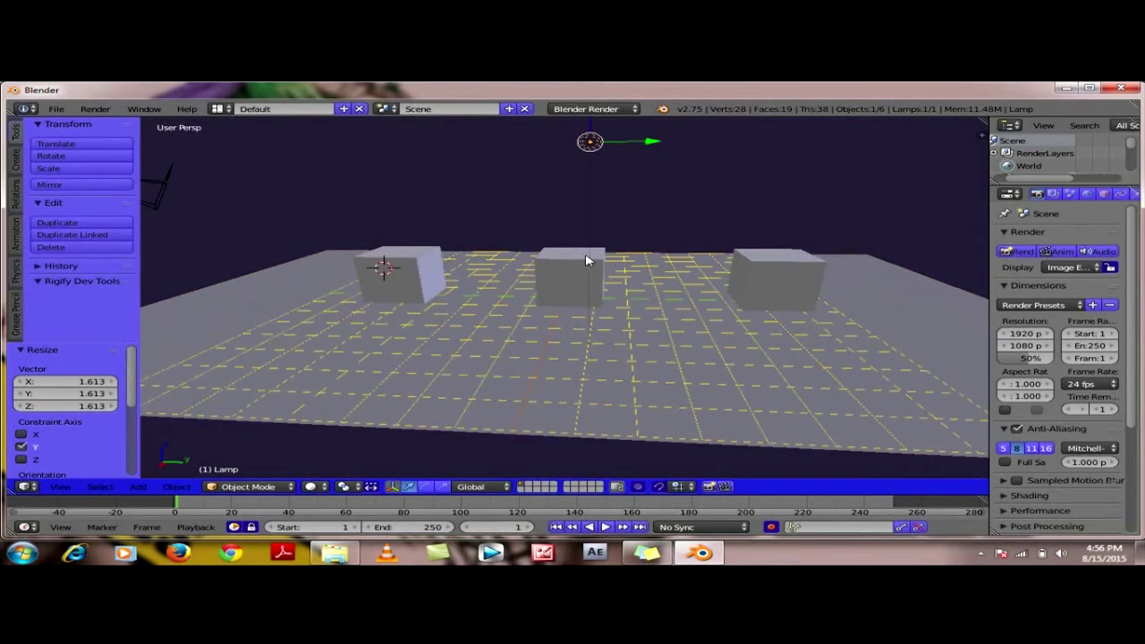
right_click(590, 261)
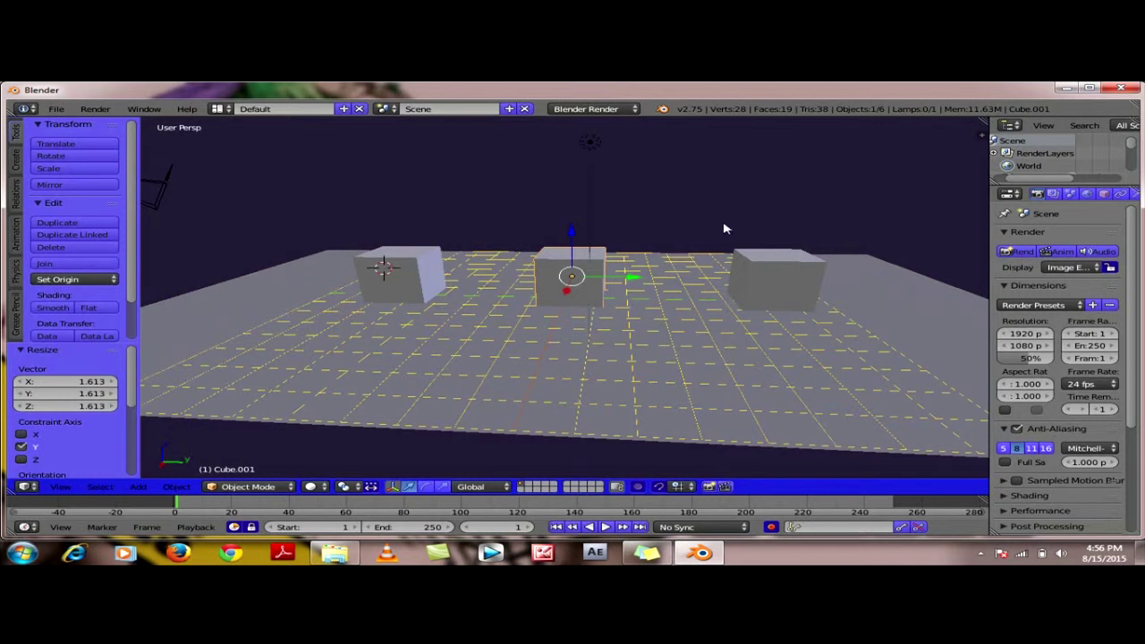
right_click(799, 286)
right_click(597, 267)
right_click(419, 266)
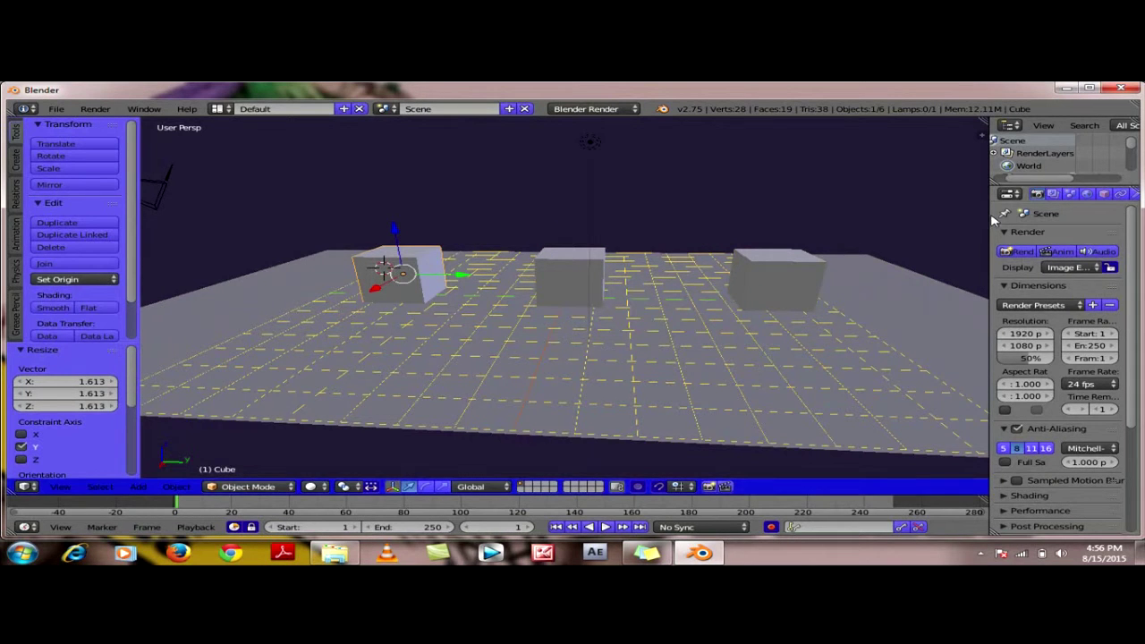
left_click_drag(989, 219, 873, 222)
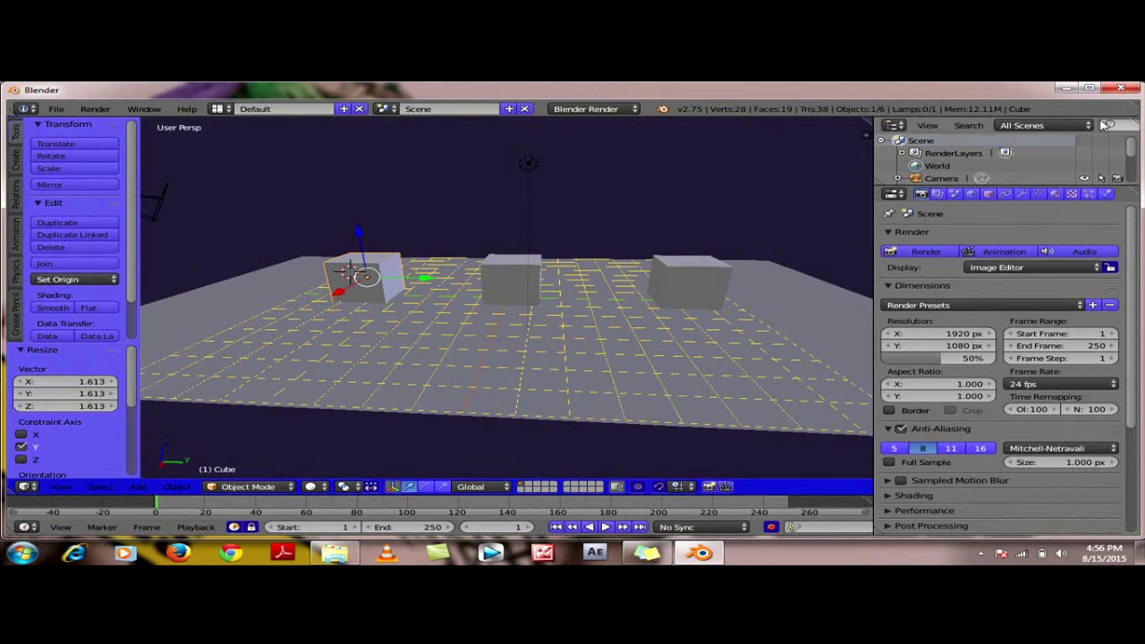
Step: Make the left cube's material diffuse colour red
left_click(1055, 196)
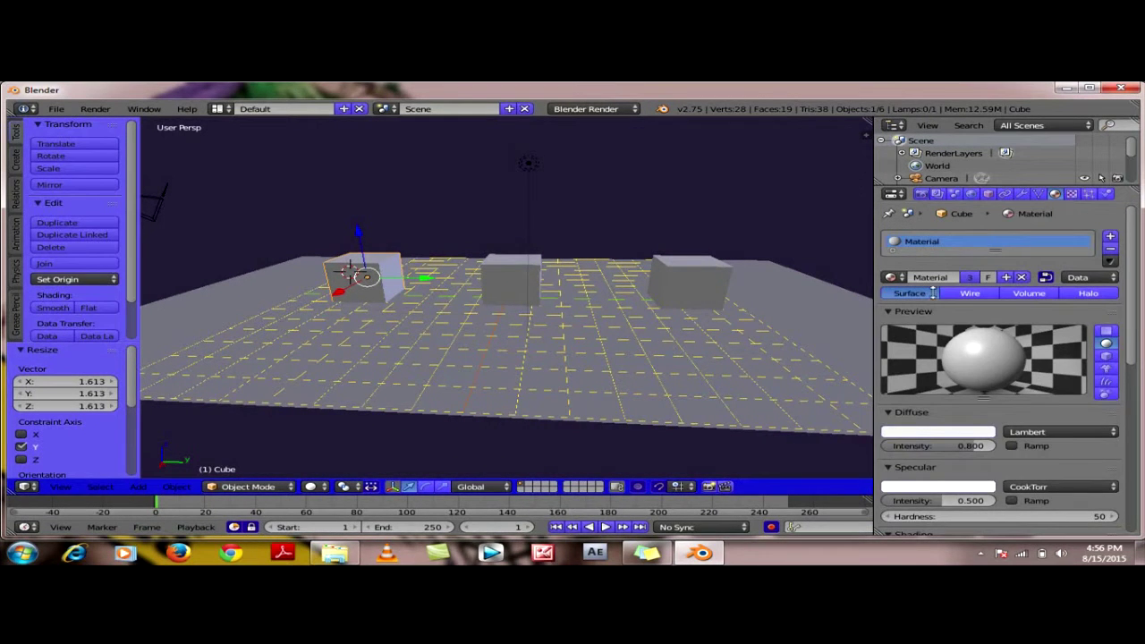
left_click(912, 437)
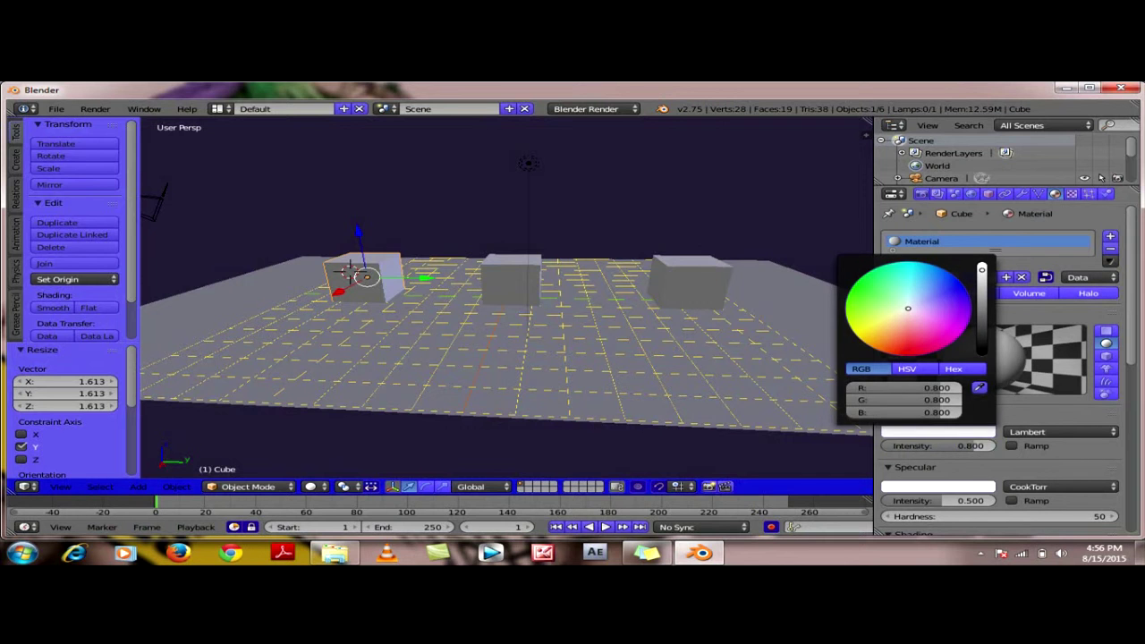
left_click(910, 353)
left_click(1024, 312)
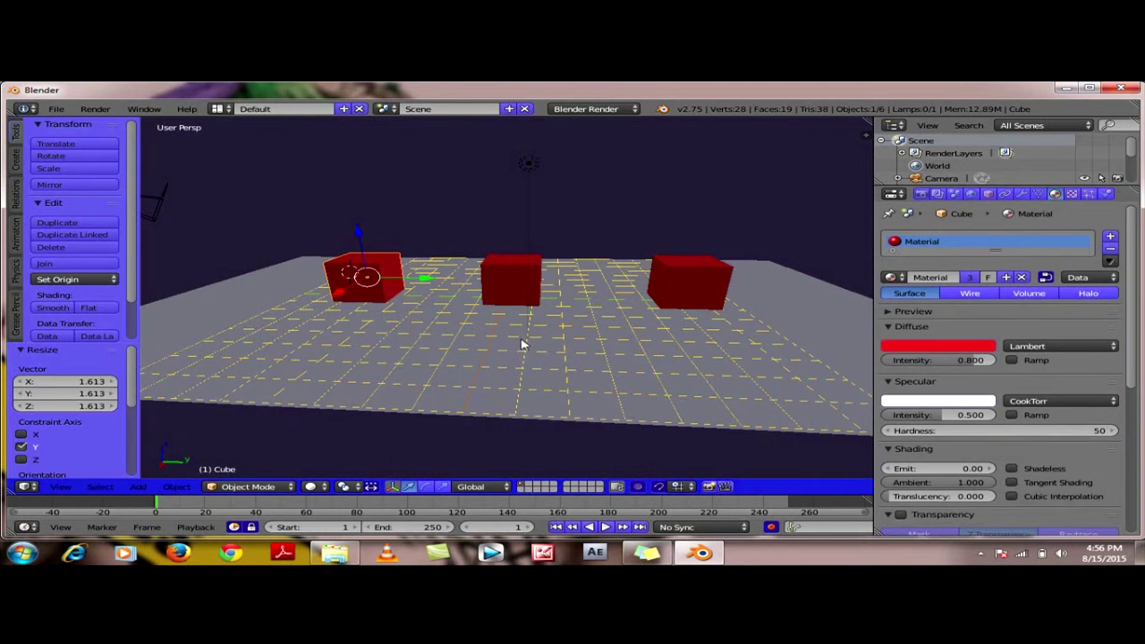
Step: Replace the middle cube's material with a new blue one
right_click(524, 286)
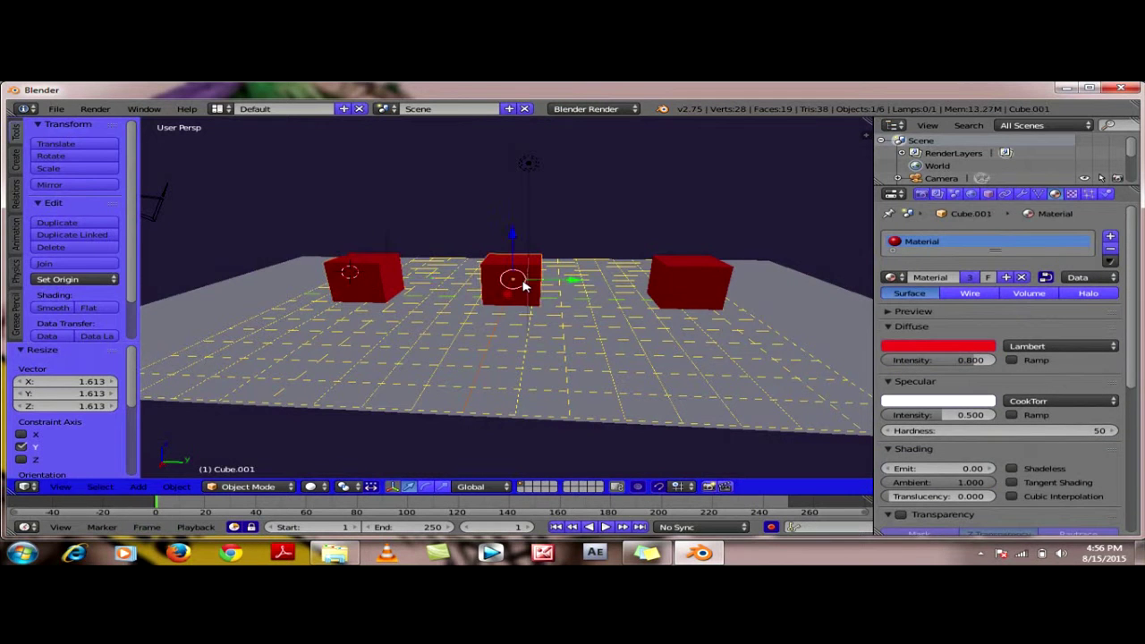
left_click(1109, 255)
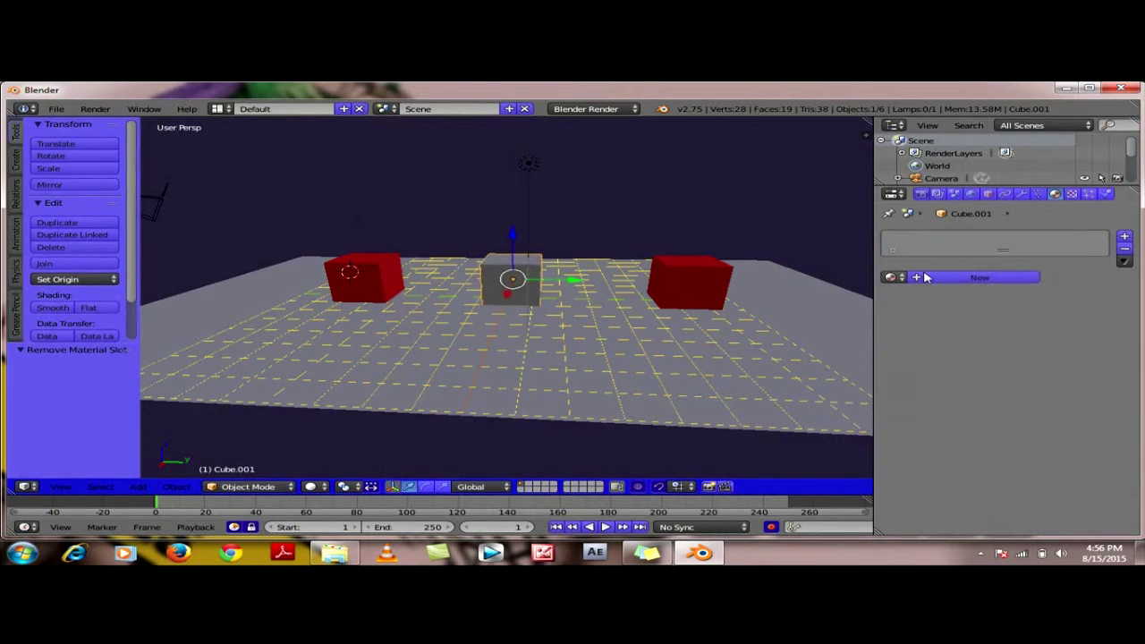
left_click(972, 277)
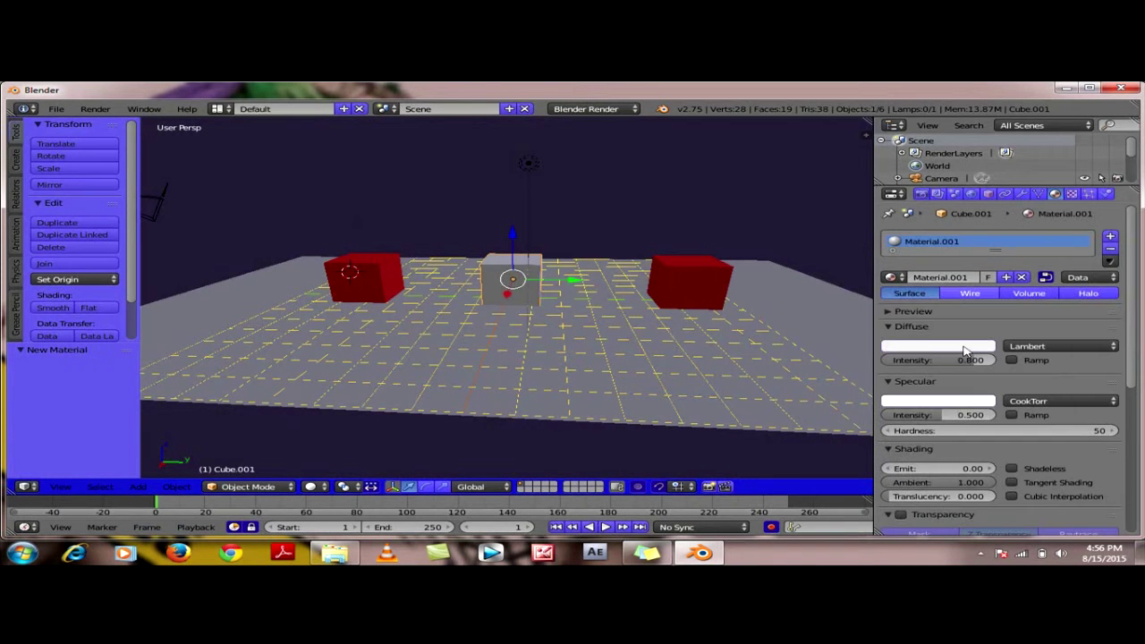
left_click(900, 347)
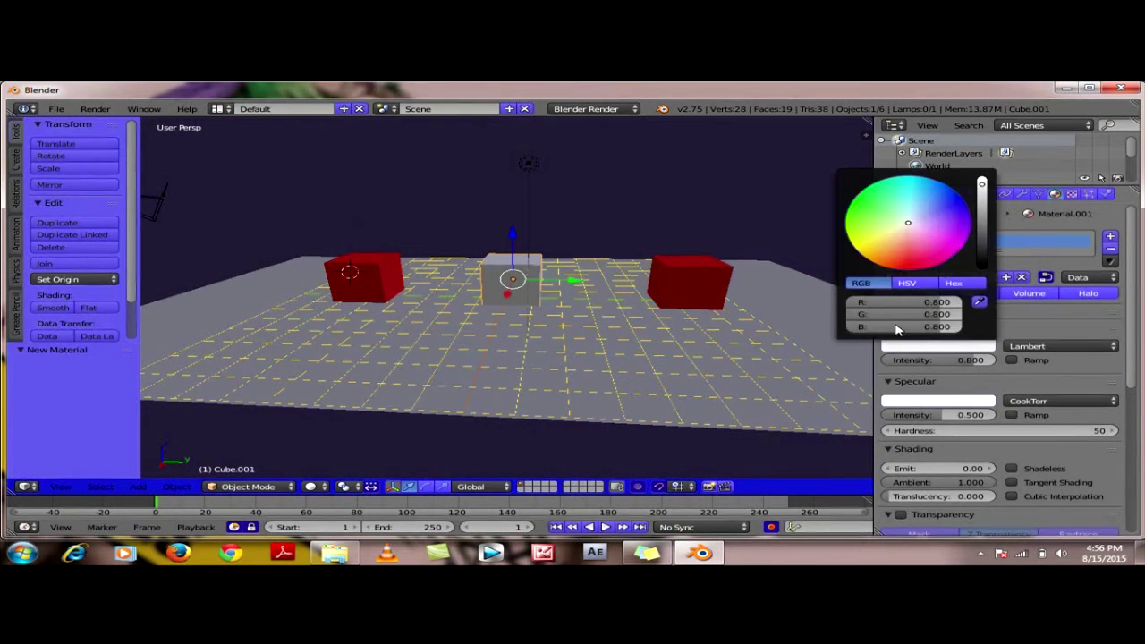
left_click(964, 214)
Step: Replace the right cube's red material with a new blue one
right_click(702, 282)
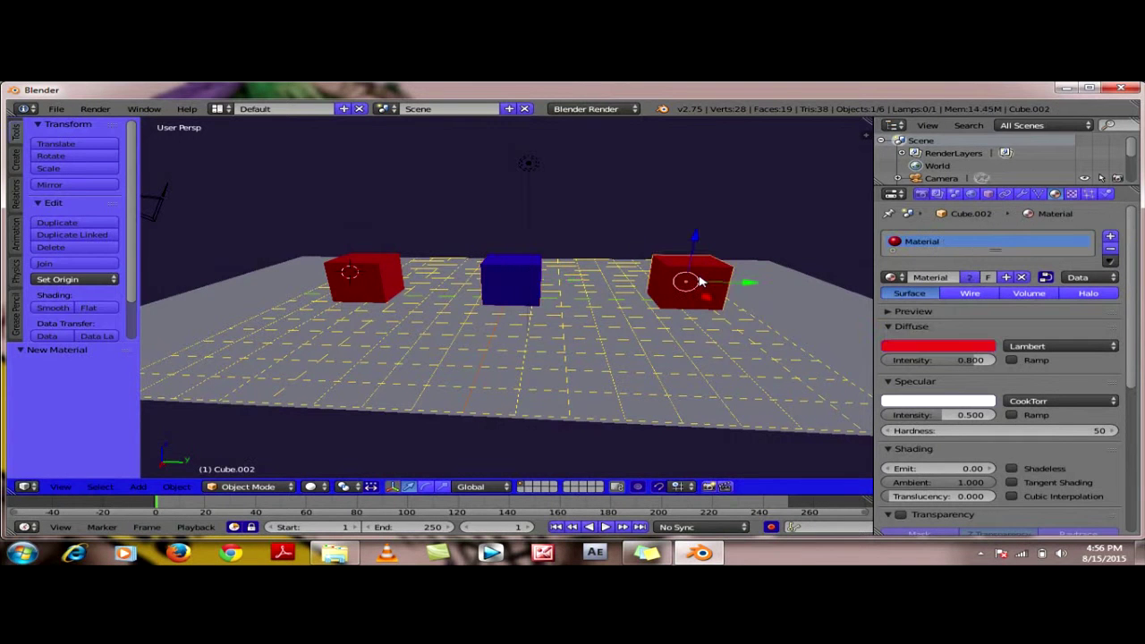
left_click(1110, 250)
left_click(963, 281)
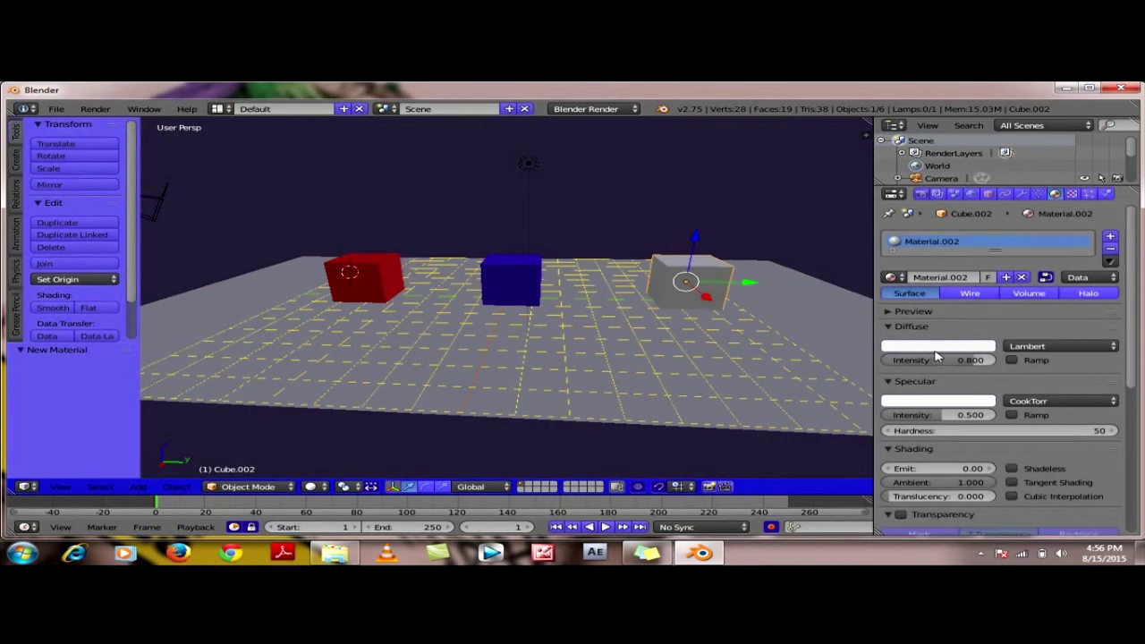
left_click(930, 349)
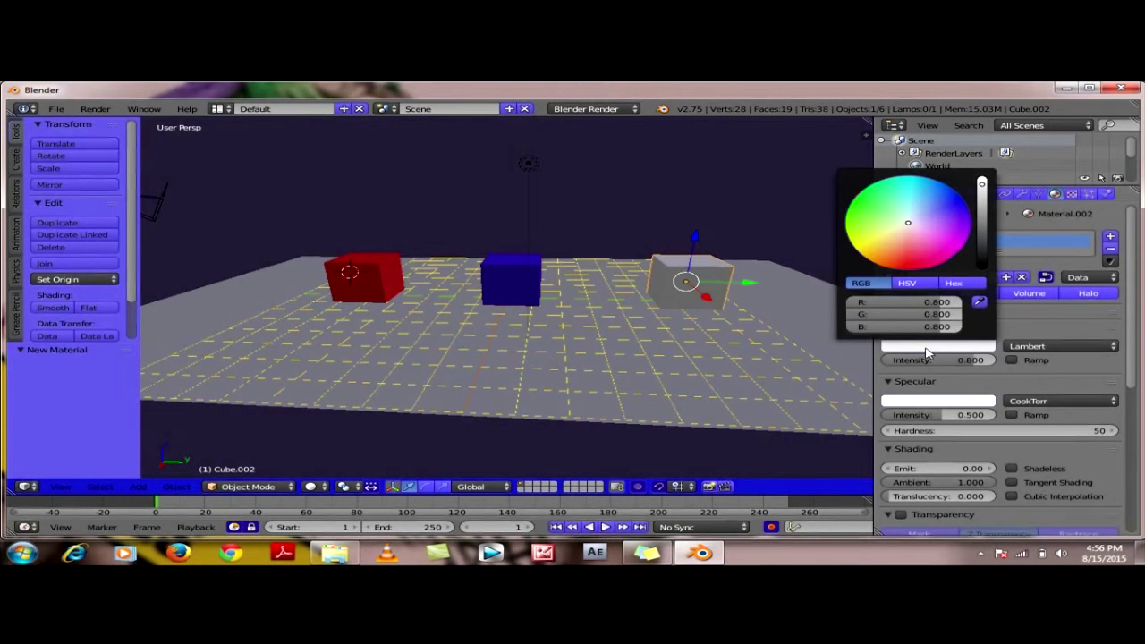
left_click(963, 211)
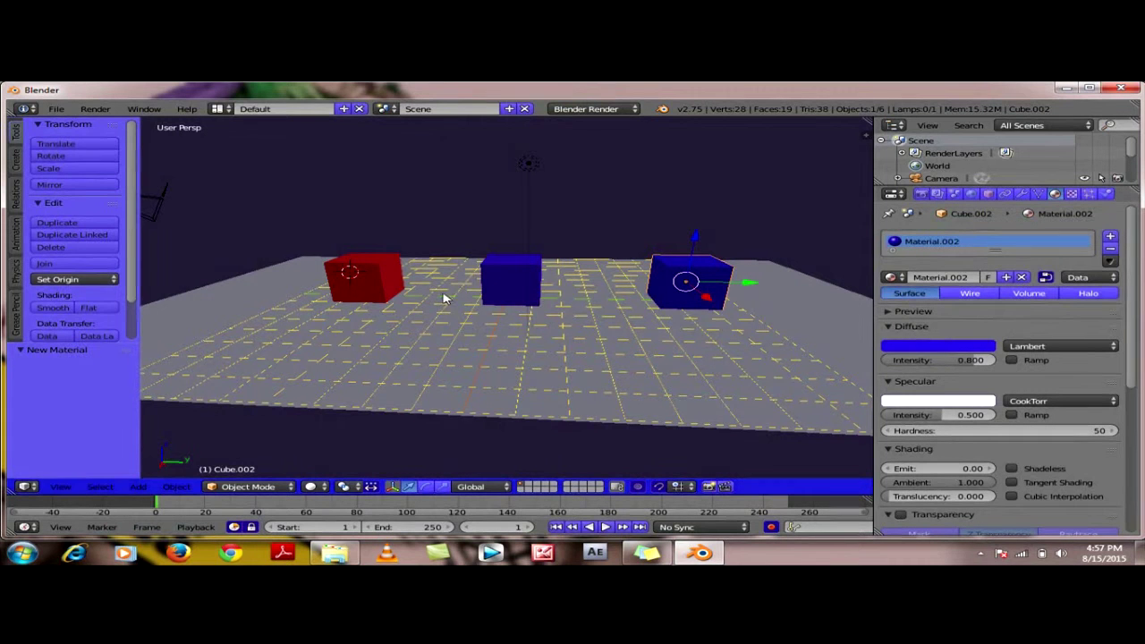
Step: Switch the render engine to Blender Game and the screen layout to Game Logic
left_click(572, 111)
left_click(576, 138)
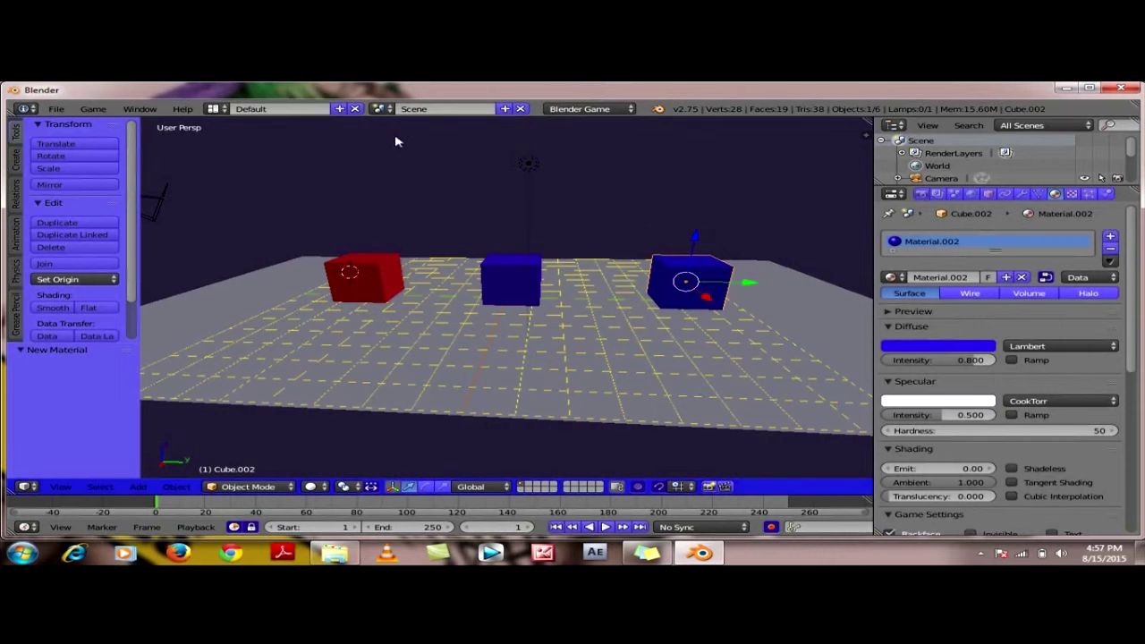
left_click(215, 108)
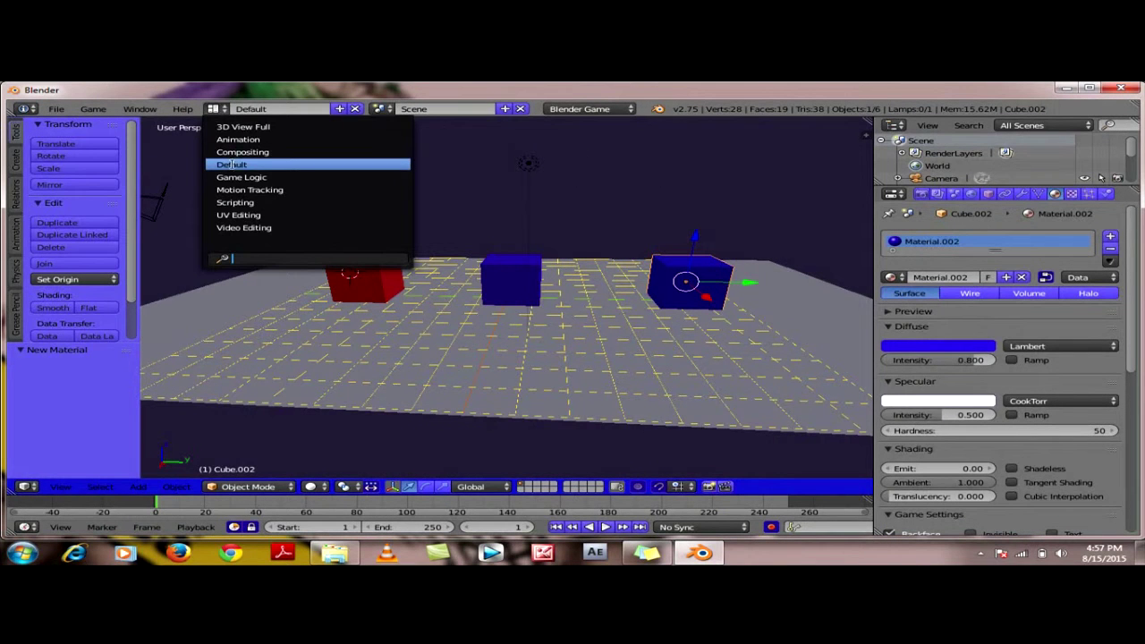
left_click(236, 178)
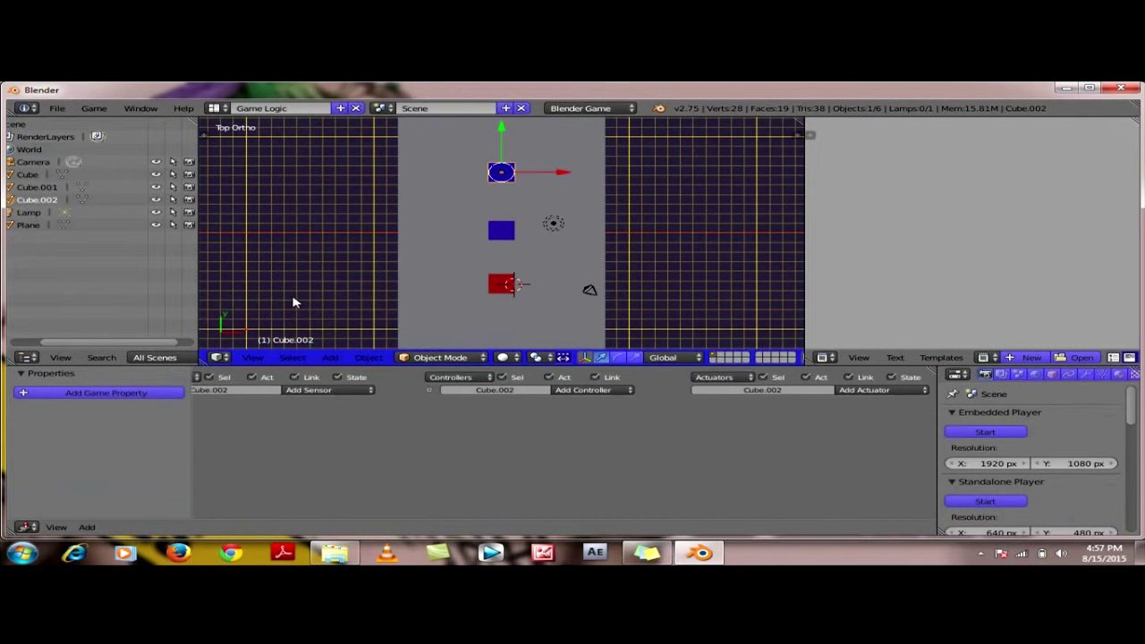
Step: View the scene from the right side and select the red Cube
left_click(252, 357)
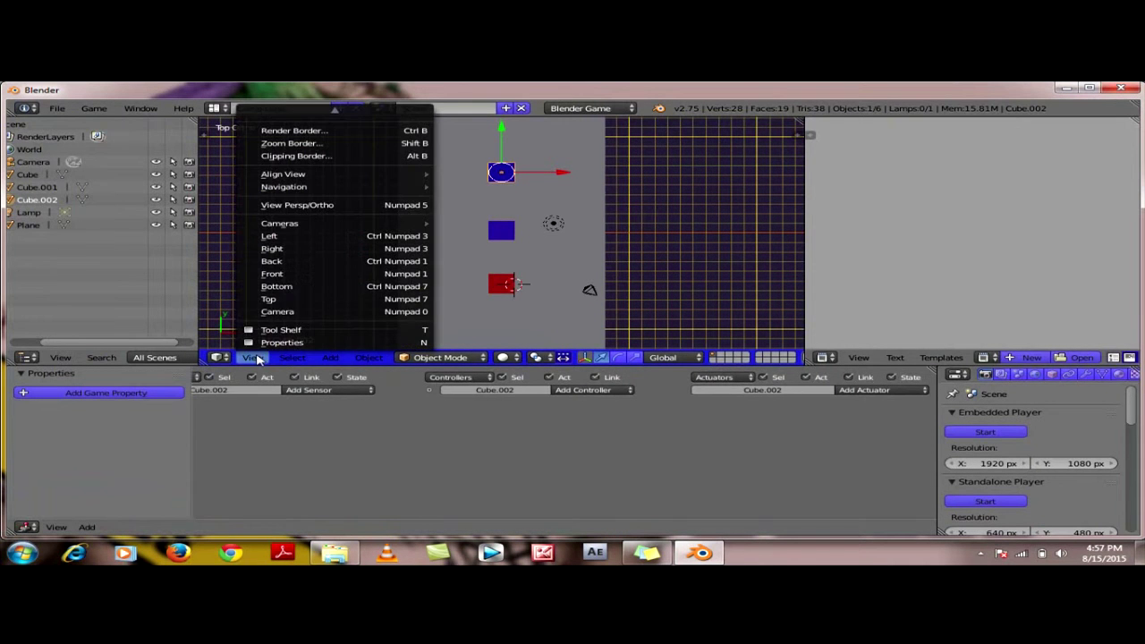
left_click(290, 250)
scroll(583, 168, "up", 4)
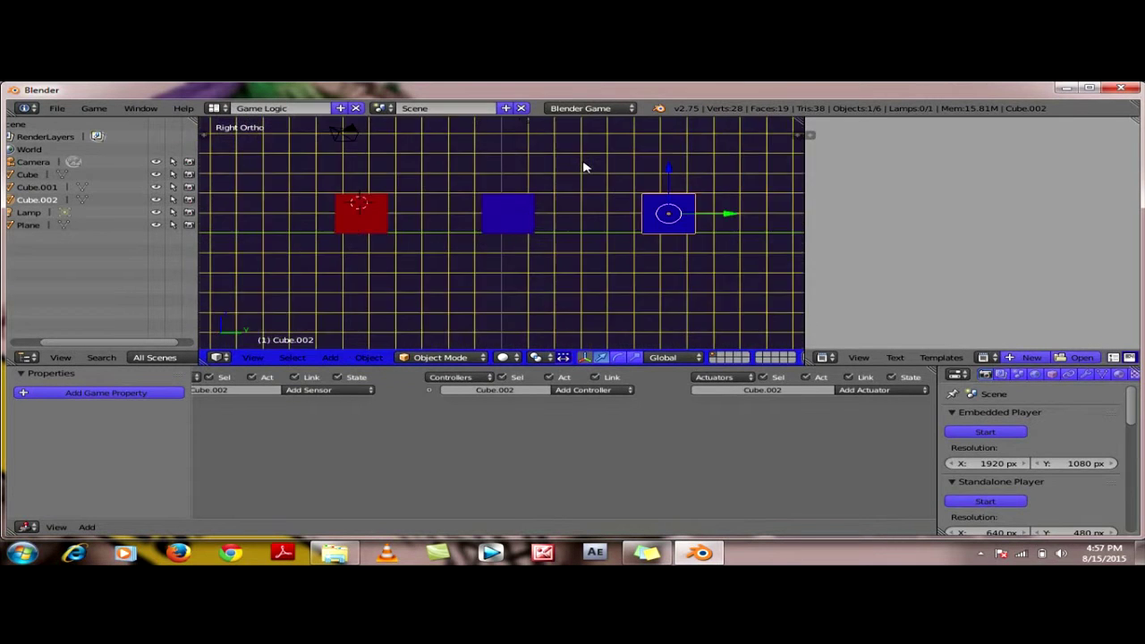
scroll(583, 169, "down", 3)
scroll(583, 168, "up", 2)
scroll(583, 168, "down", 3)
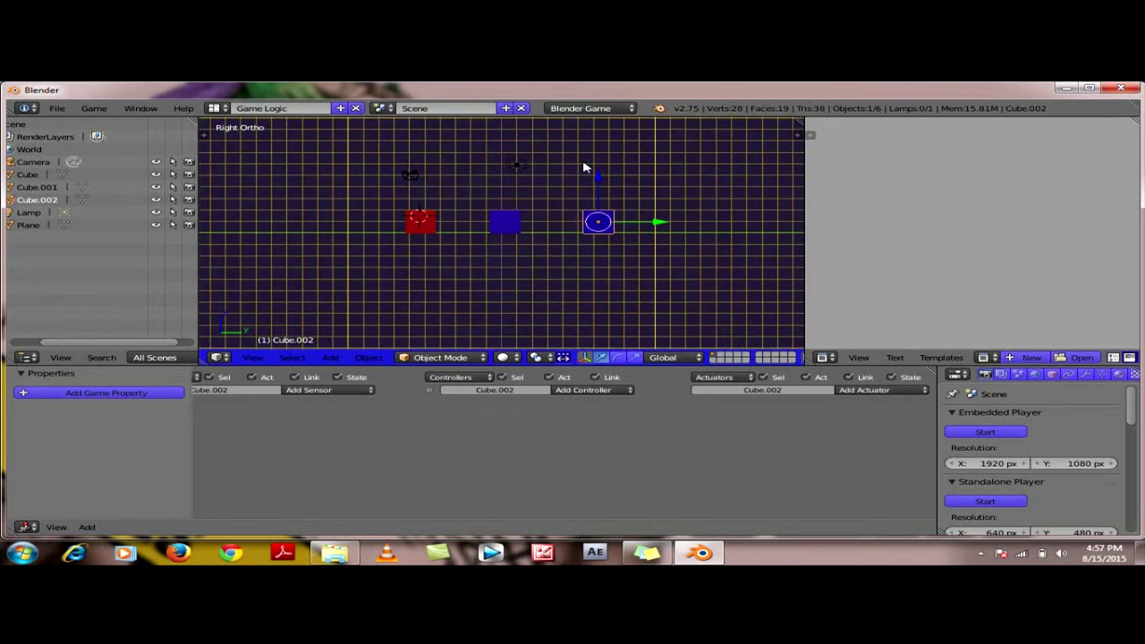
scroll(583, 168, "up", 5)
scroll(583, 168, "down", 1)
scroll(583, 168, "down", 3)
scroll(583, 168, "down", 1)
right_click(428, 225)
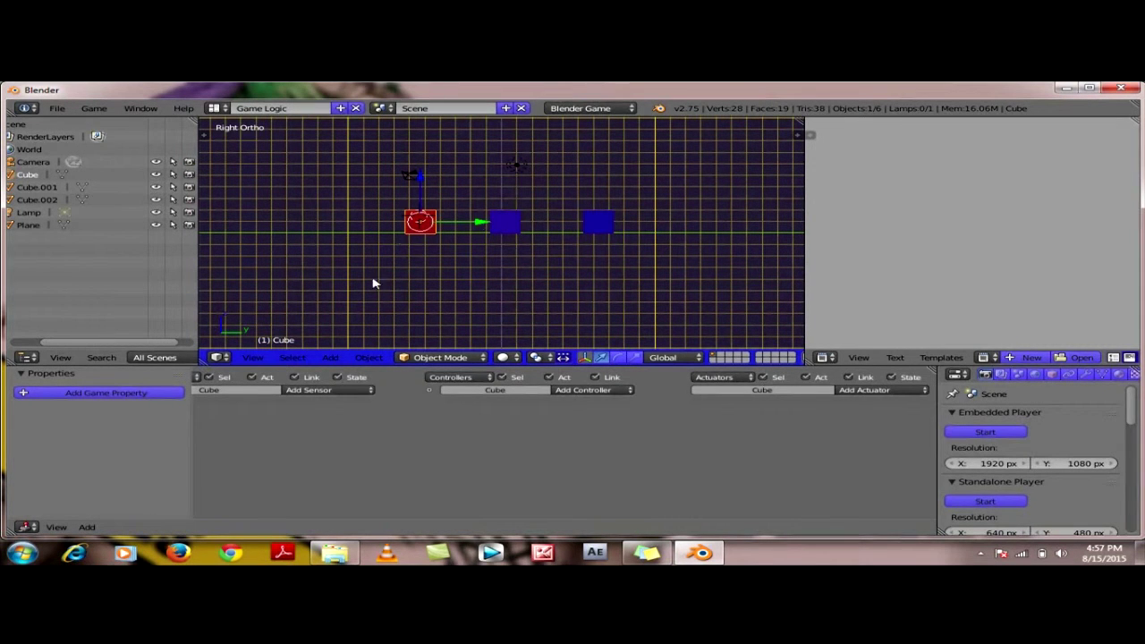
Step: Add a Keyboard sensor to the red Cube and start assigning its key
left_click(351, 394)
left_click(355, 319)
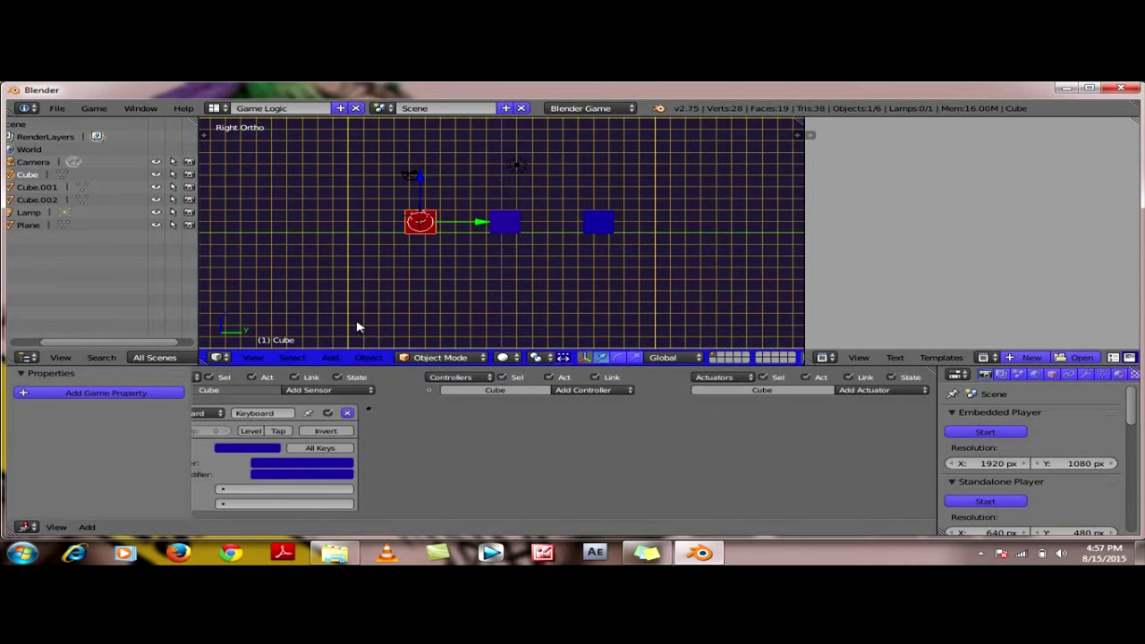
key("Home")
left_click(297, 437)
Step: Set the Keyboard sensor's key to W and add a Motion actuator
key("w")
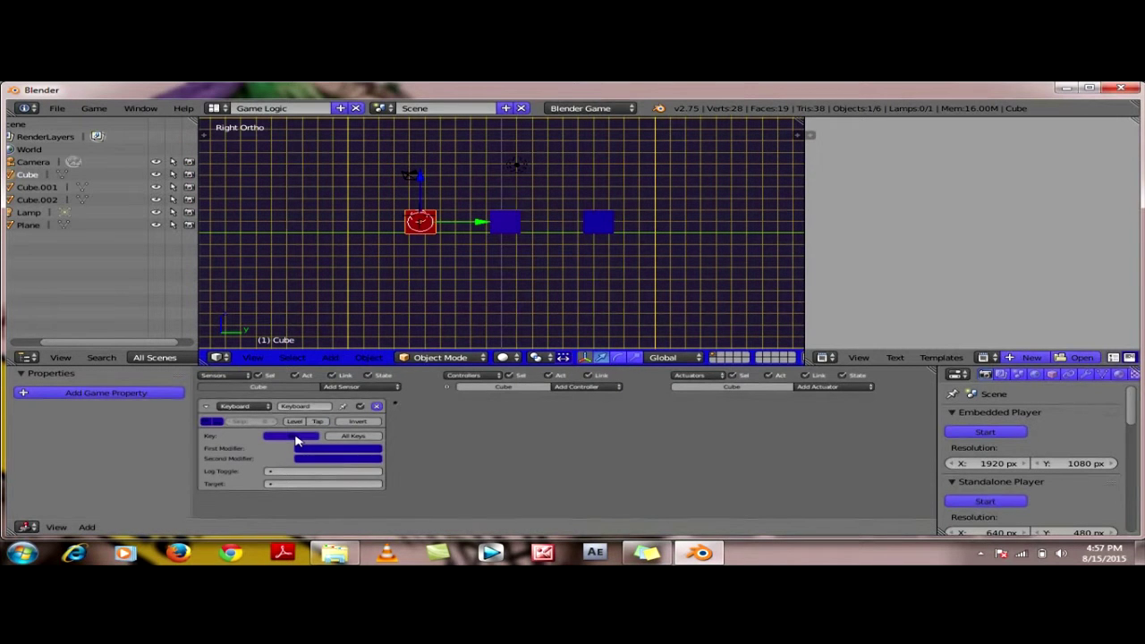
left_click(865, 388)
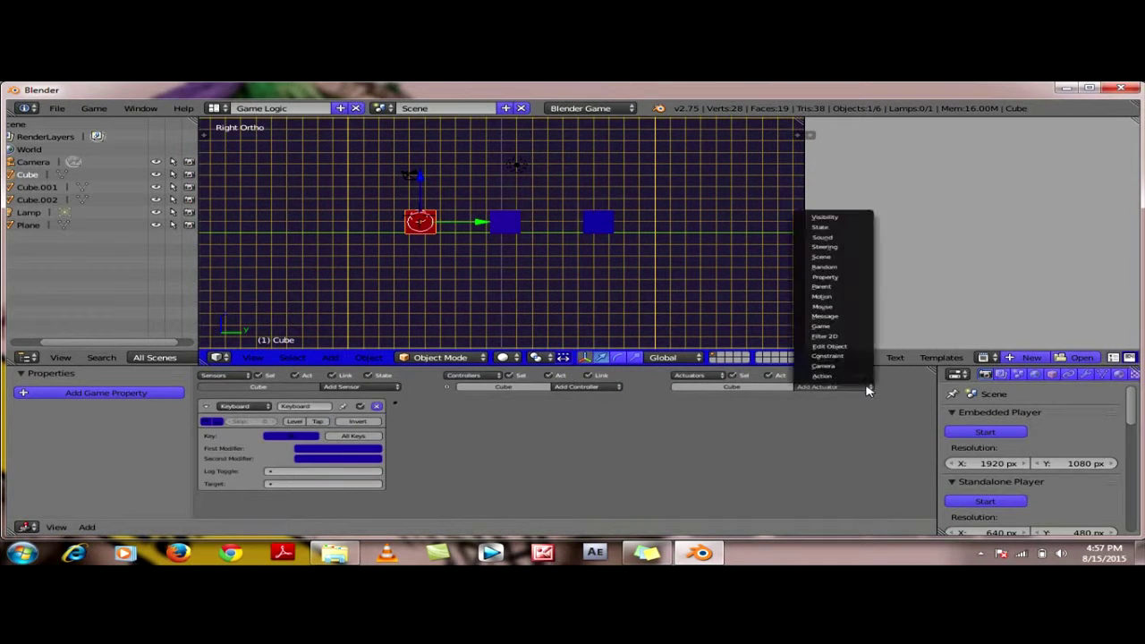
left_click(864, 299)
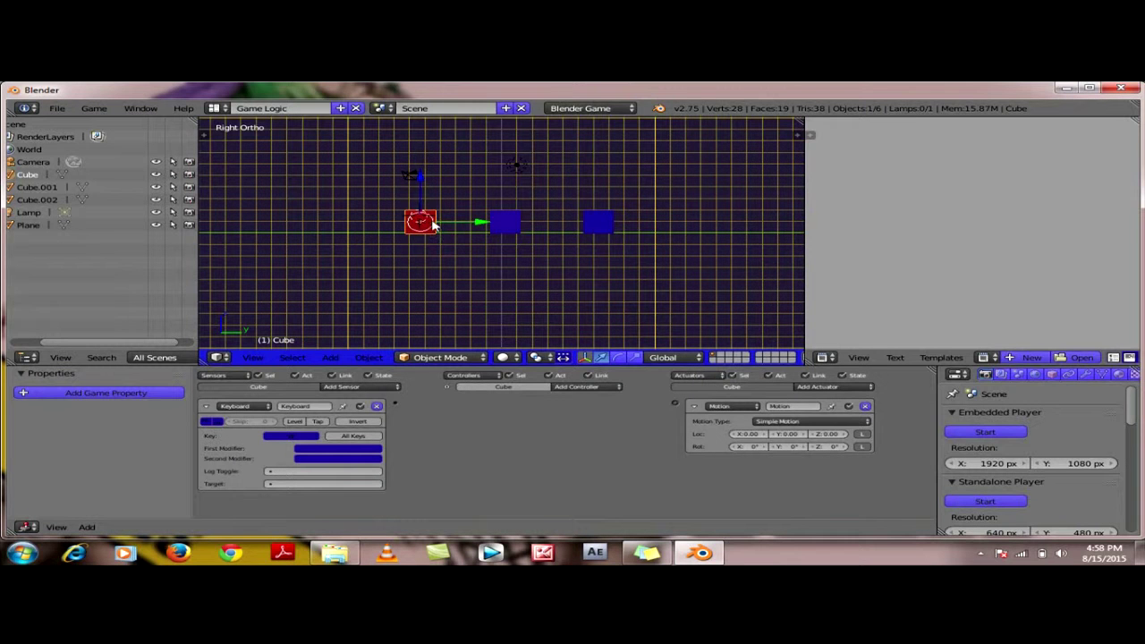
Step: Set the Motion actuator's Y location to 0.1 and link it to the sensor via an And controller
left_click(788, 434)
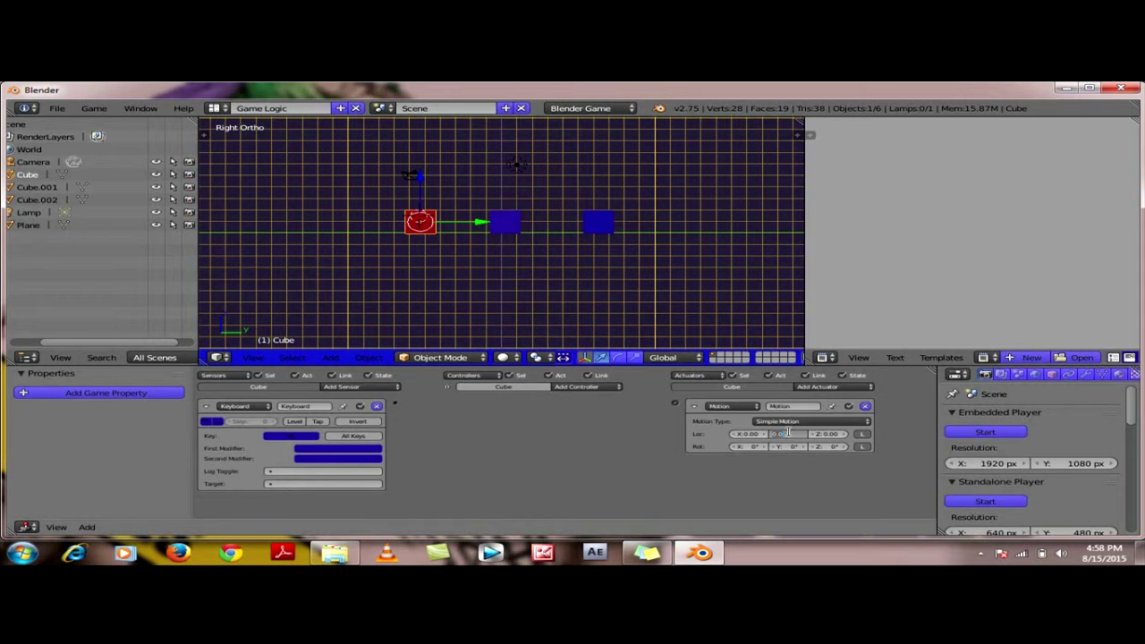
type("0.1")
key("Return")
left_click_drag(398, 406, 677, 407)
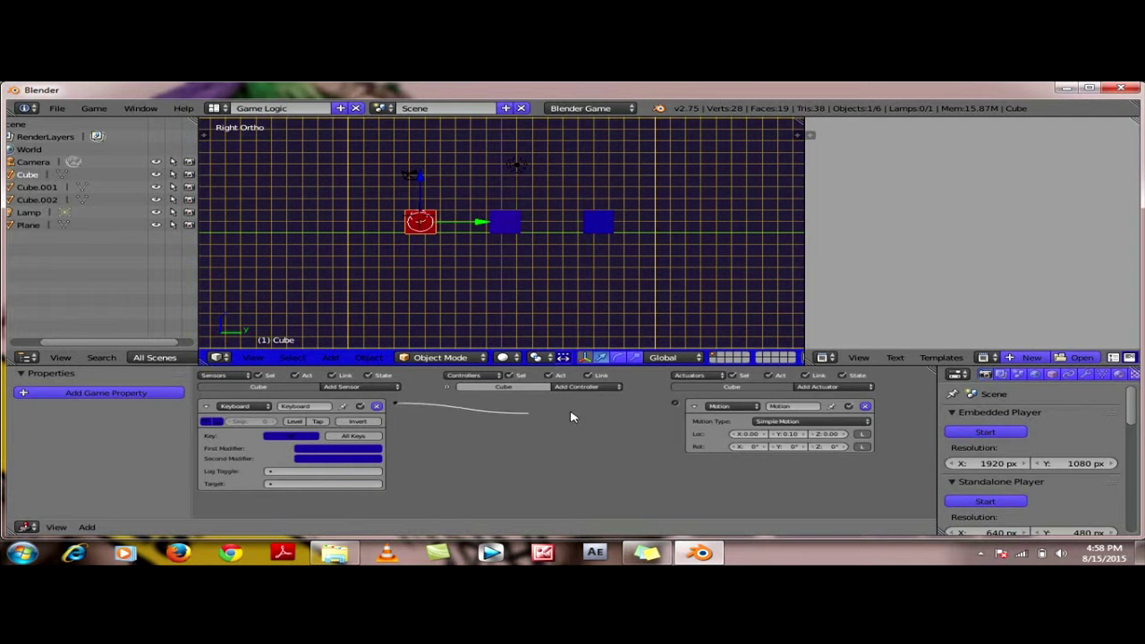
left_click(694, 406)
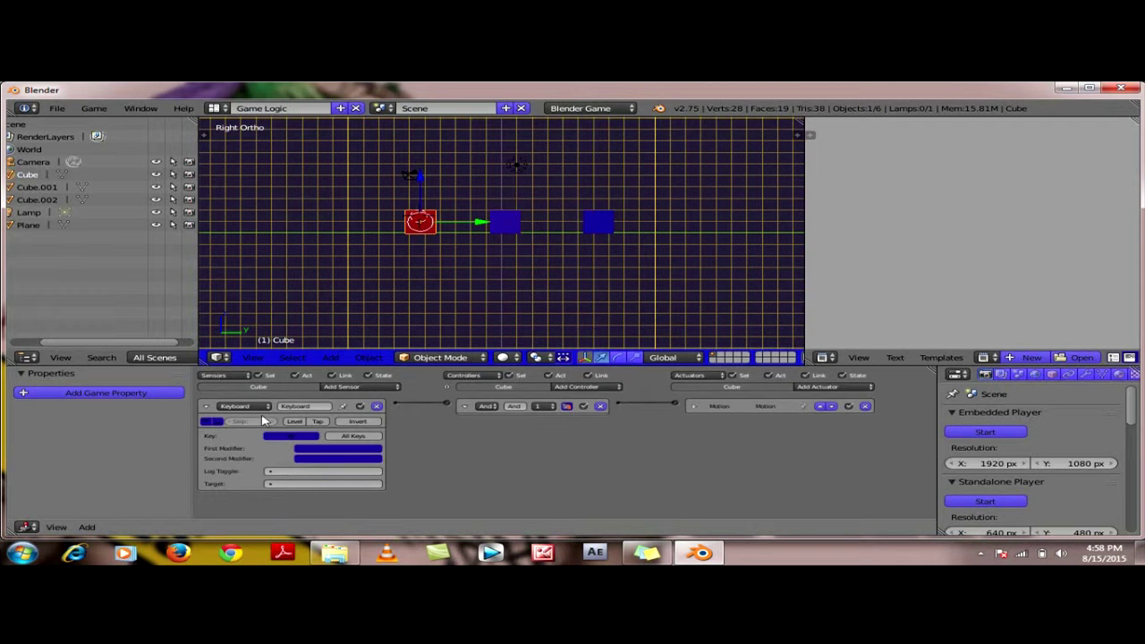
Step: Add a second Keyboard sensor and a second Motion actuator with Y offset −0.1
left_click(205, 408)
left_click(360, 387)
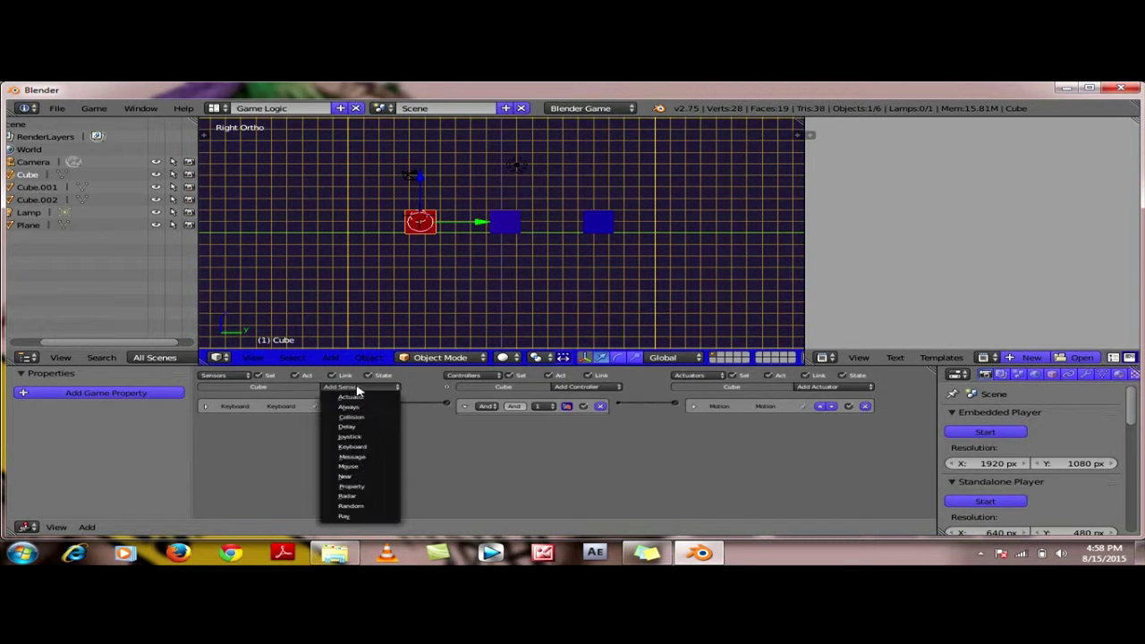
left_click(362, 446)
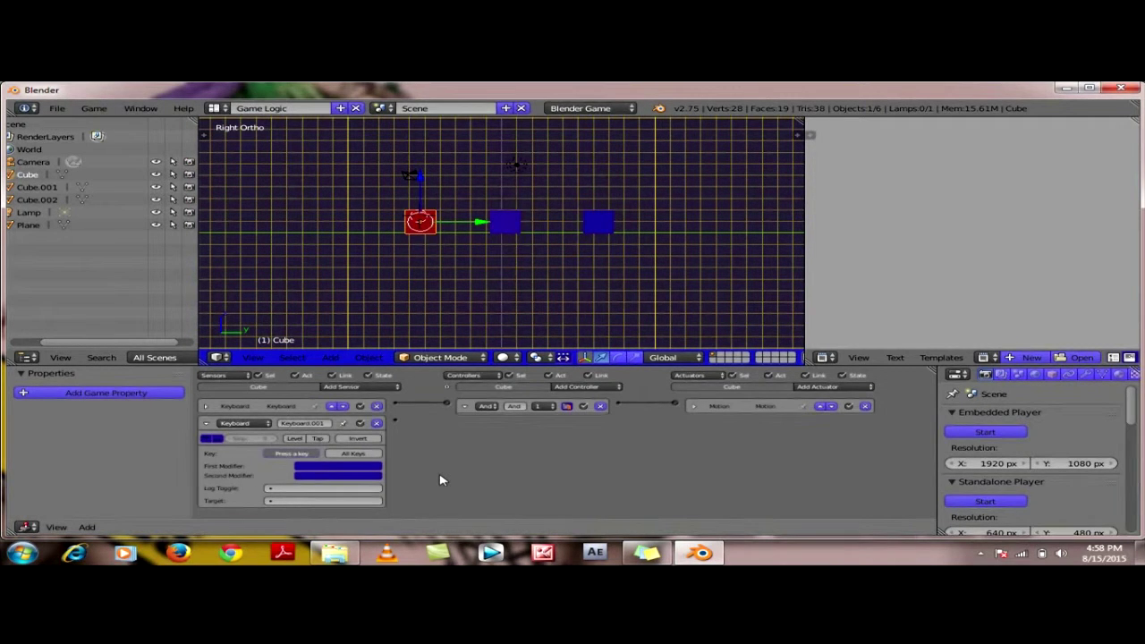
left_click(833, 391)
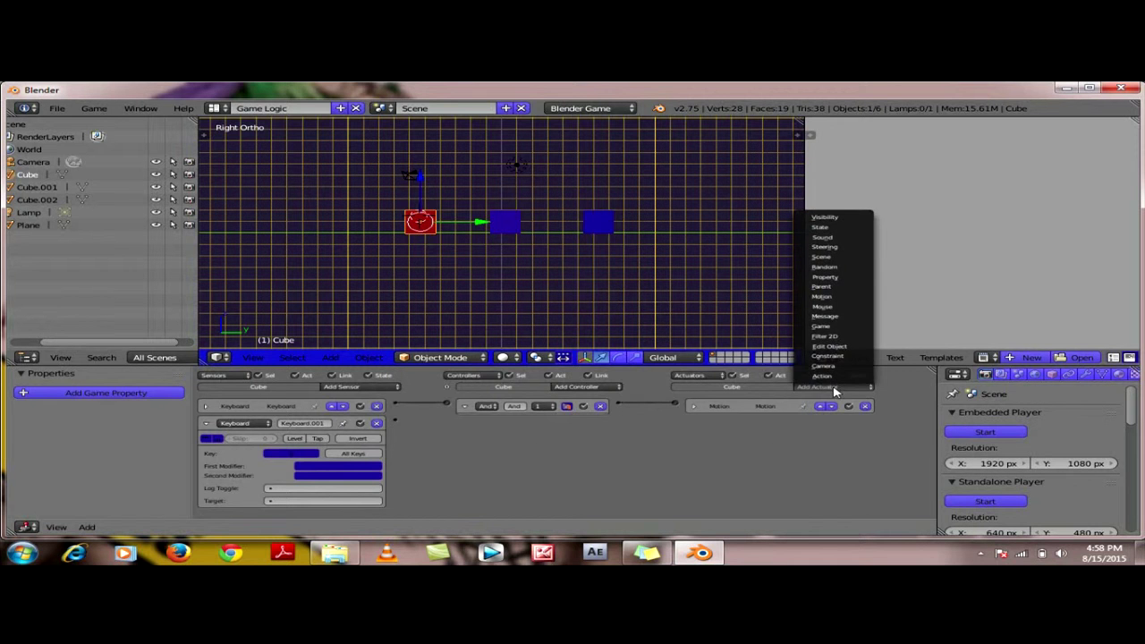
left_click(841, 301)
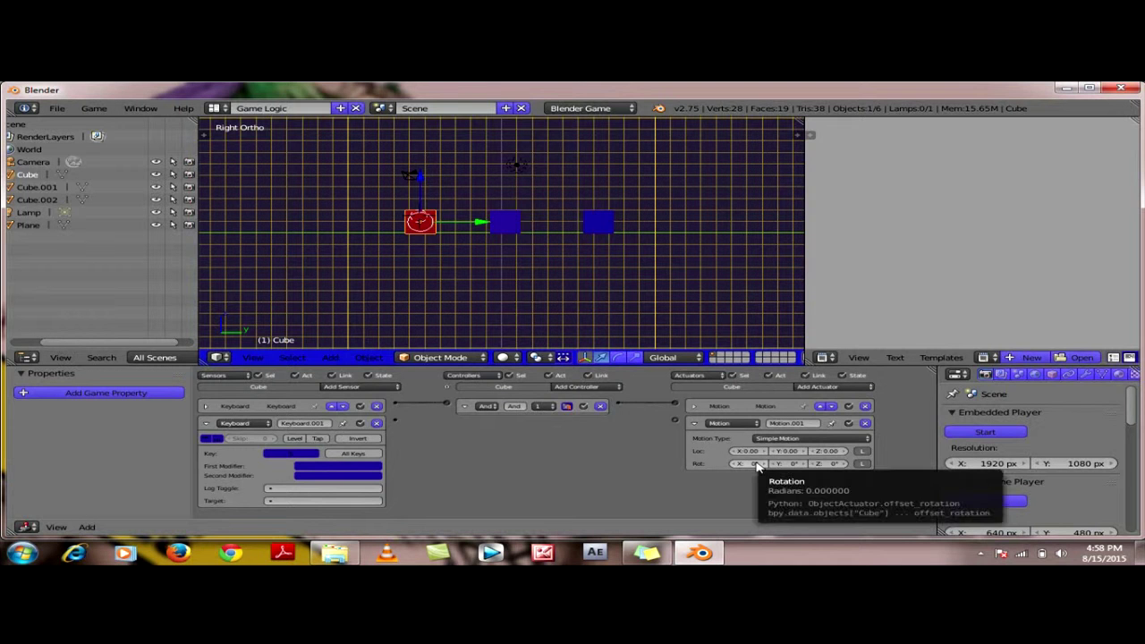
left_click(785, 451)
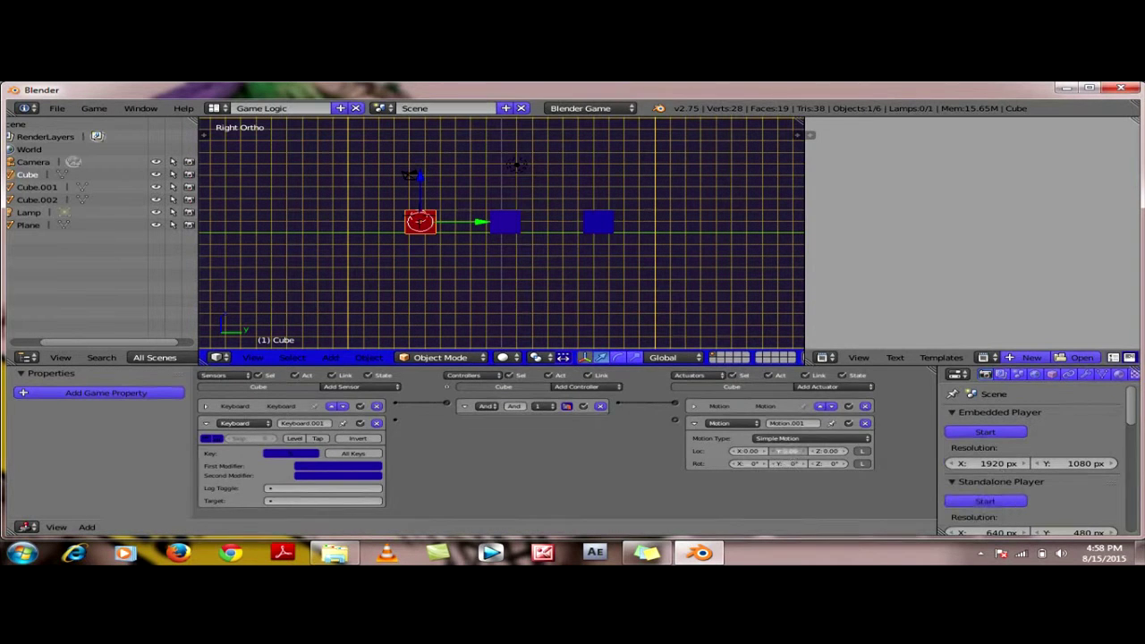
key("Return")
Step: Link Keyboard.001 to Motion.001 through an And controller and collapse both panels
left_click_drag(396, 423, 675, 423)
left_click(206, 426)
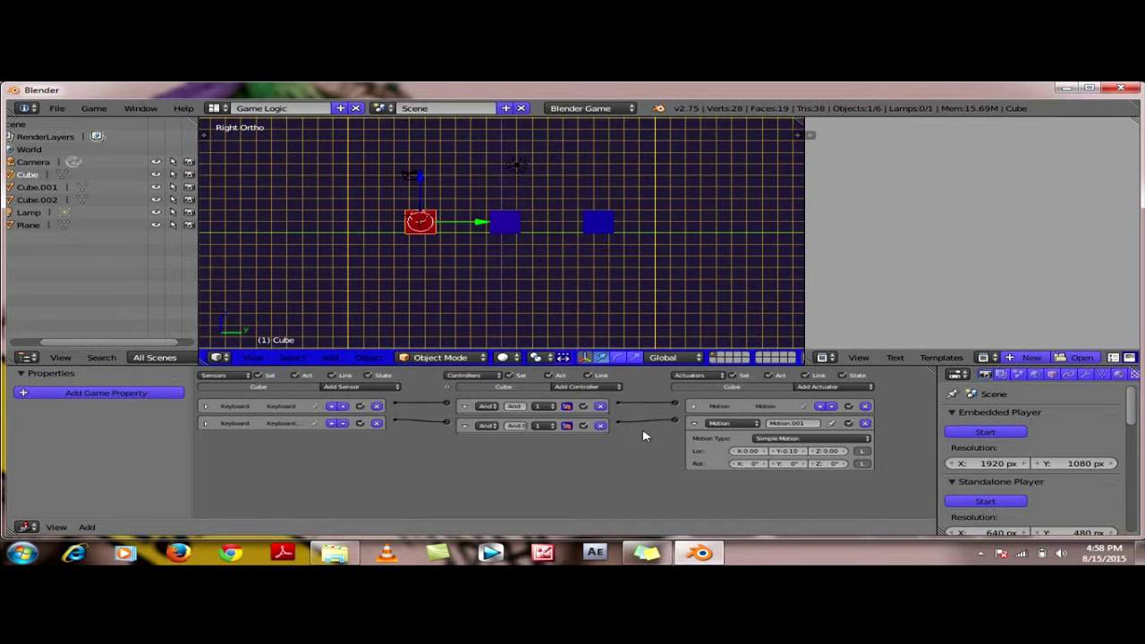
left_click(692, 425)
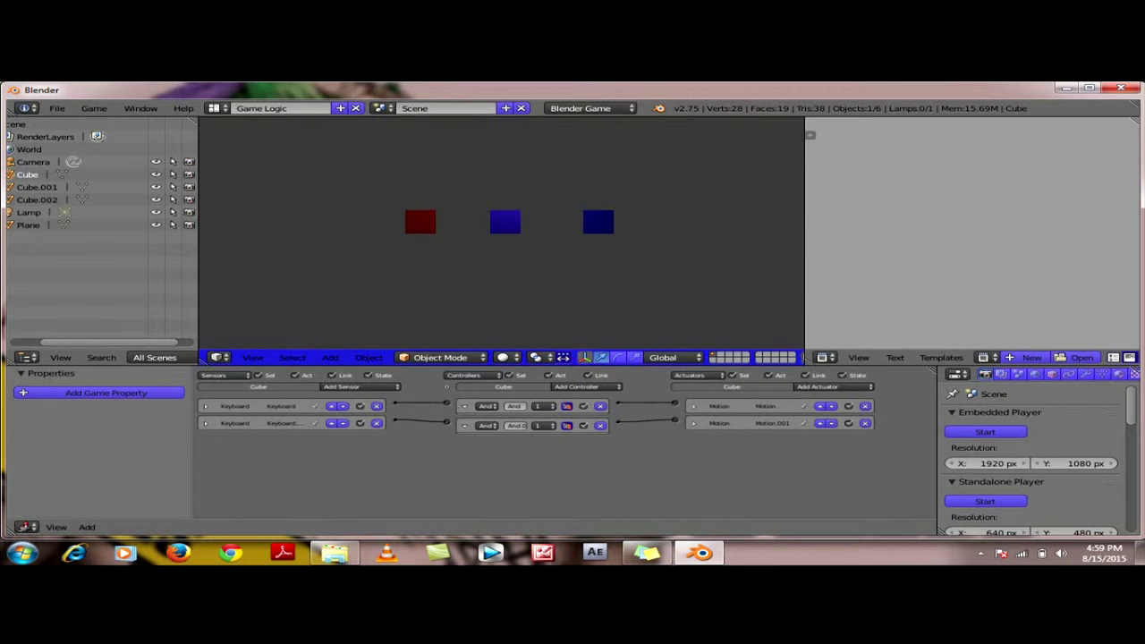
key("Right")
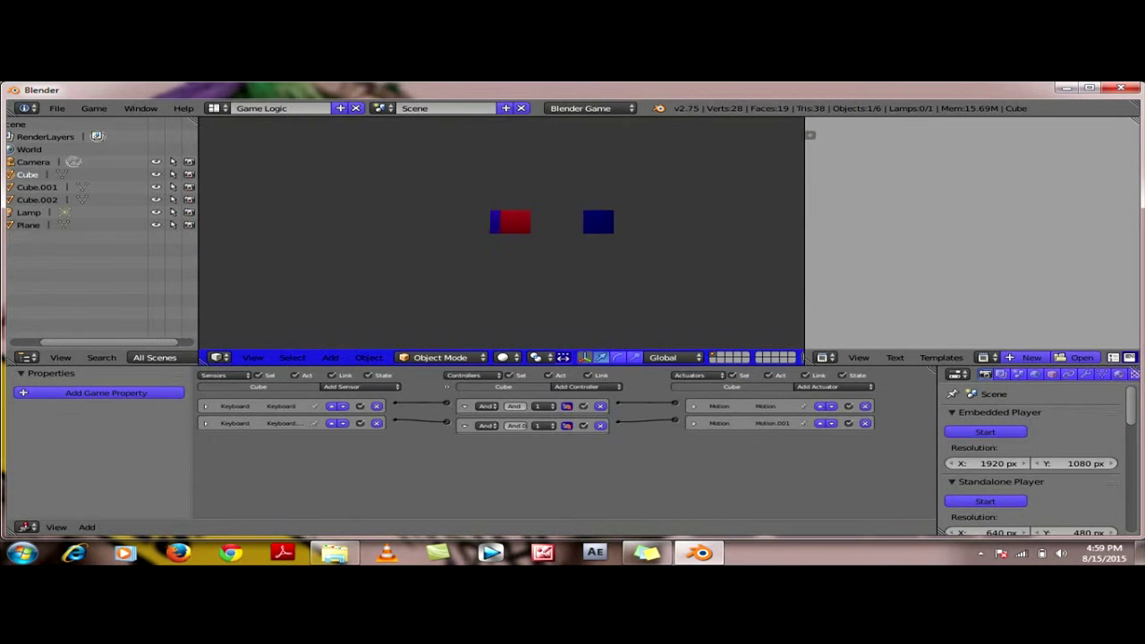
key("Left")
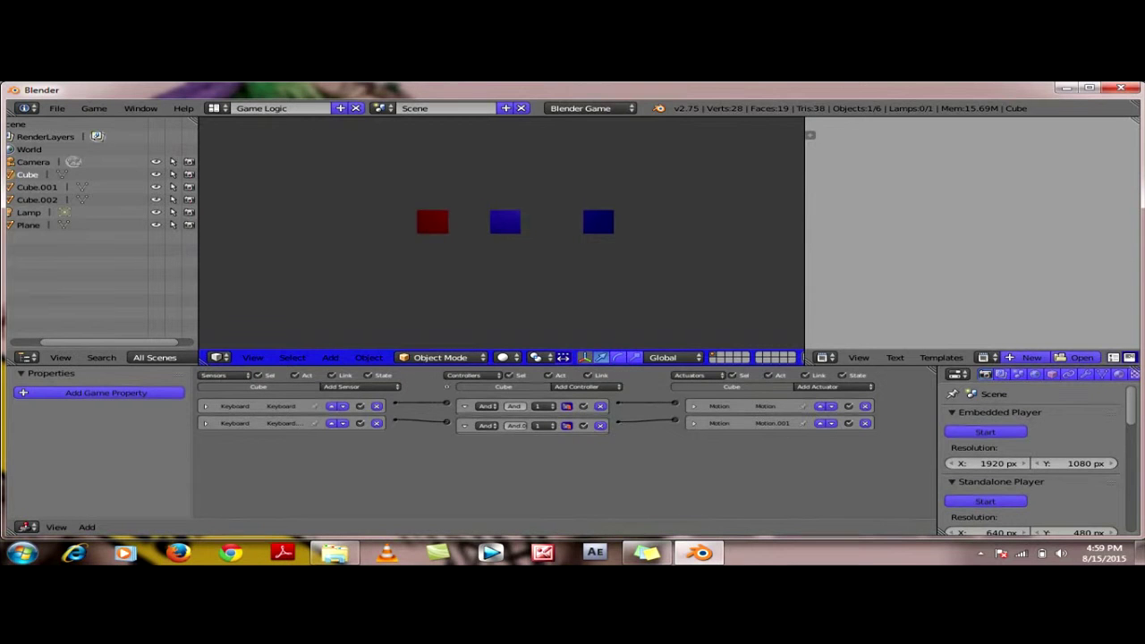
key("Right")
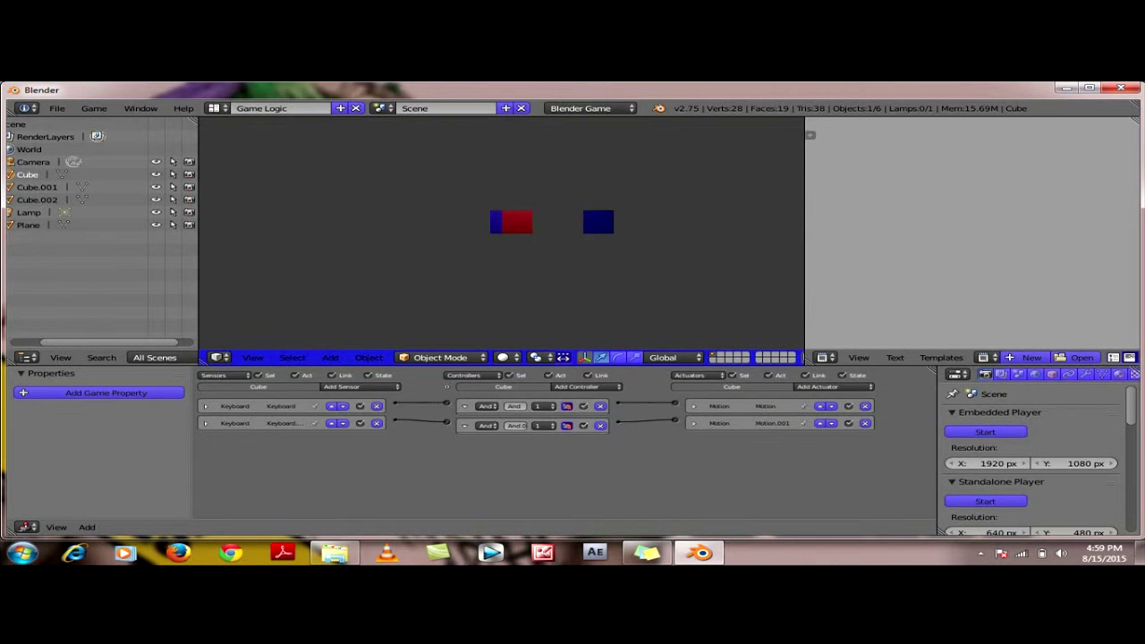
key("Left")
key("Right")
key("Left")
key("Escape")
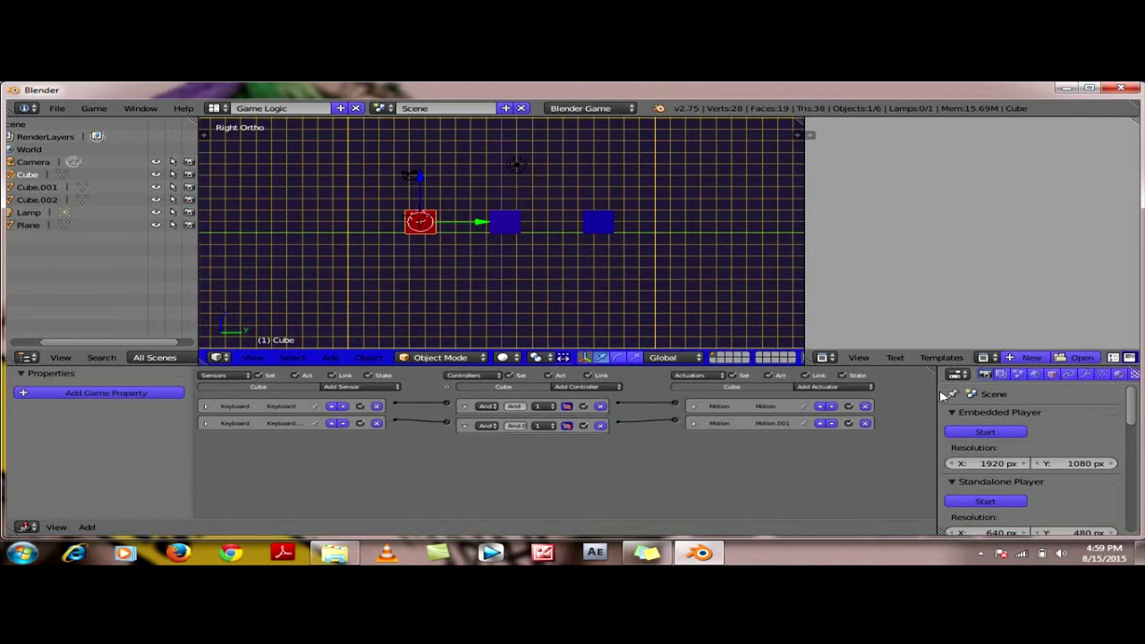
Step: Widen the properties editor and inspect Cube.001's physics settings
left_click_drag(939, 395, 846, 395)
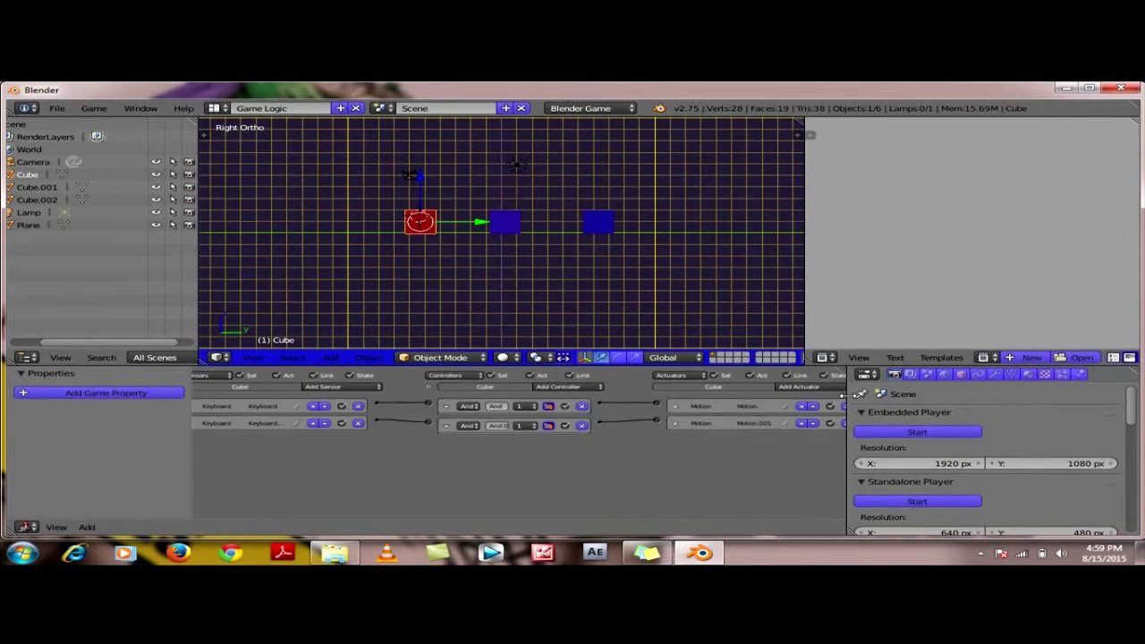
right_click(602, 225)
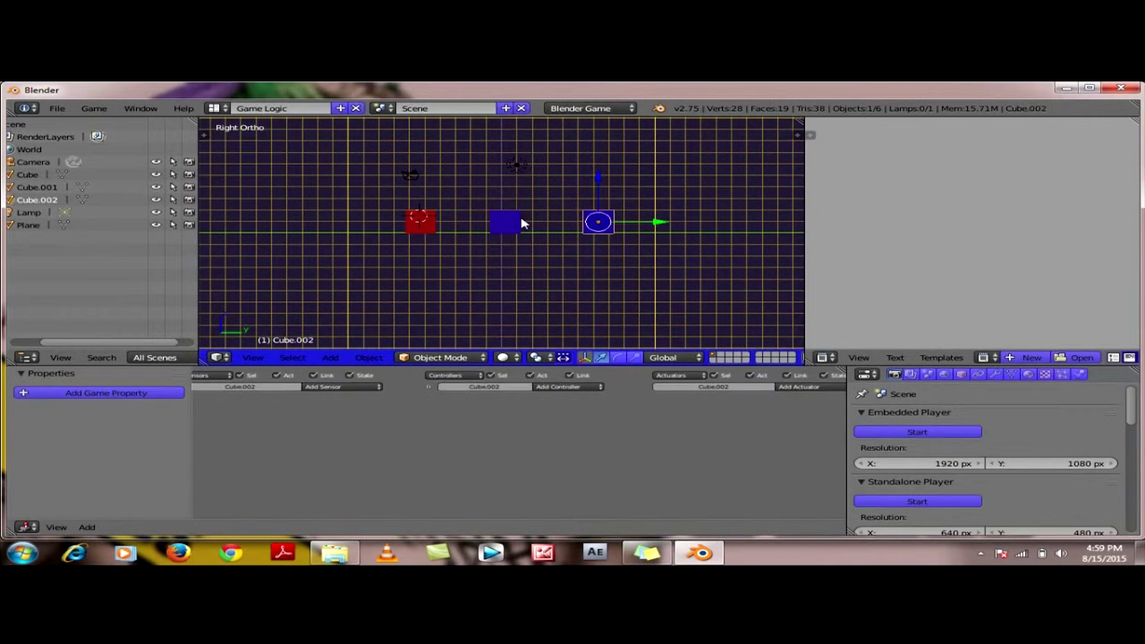
right_click(506, 223)
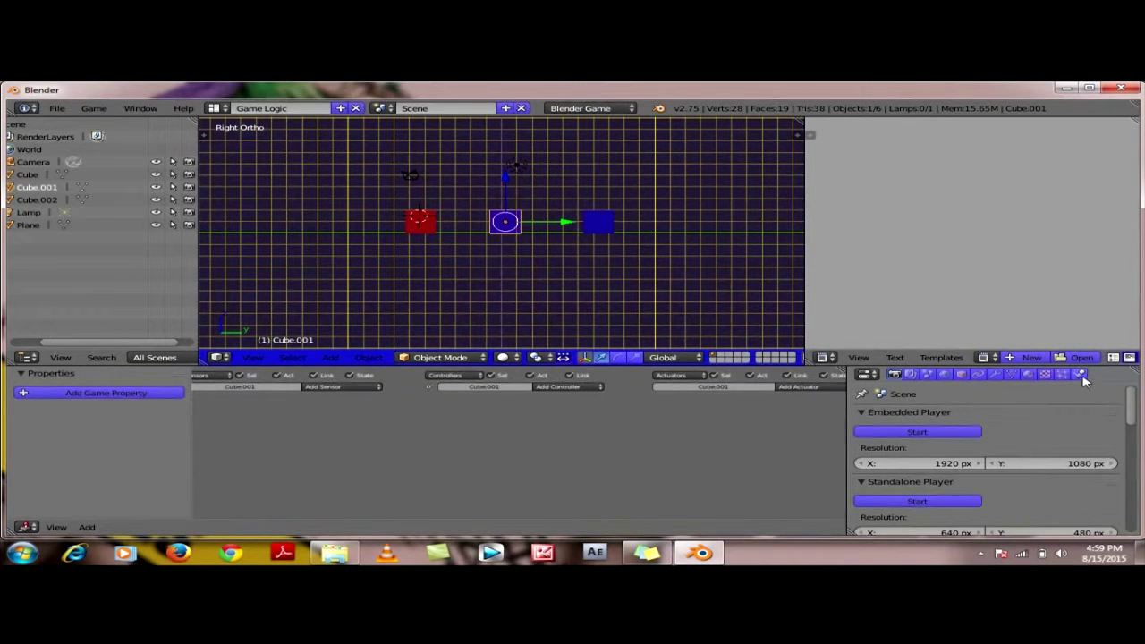
left_click(1080, 375)
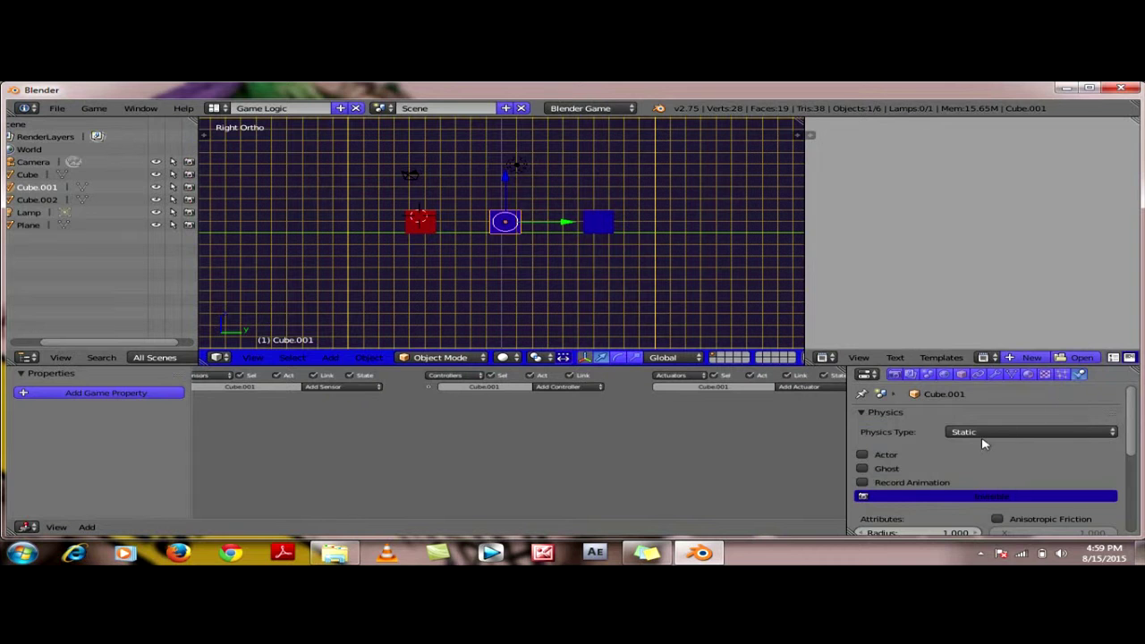
Step: Set the red Cube's physics type to Character with Actor enabled, then return to render settings
right_click(599, 225)
right_click(414, 228)
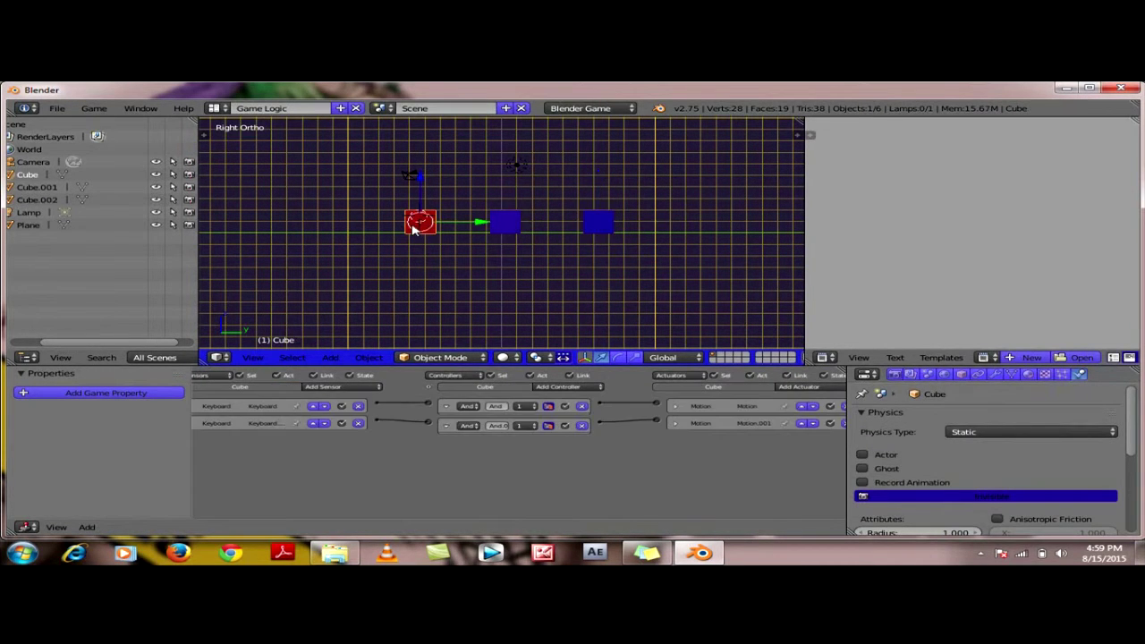
left_click(1056, 435)
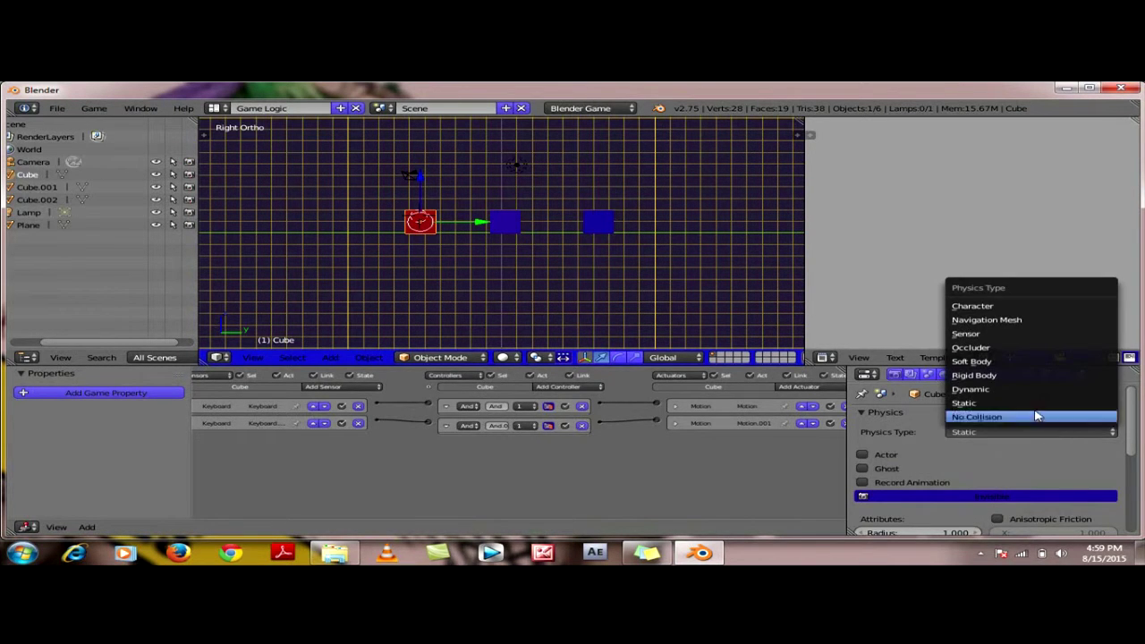
left_click(1006, 308)
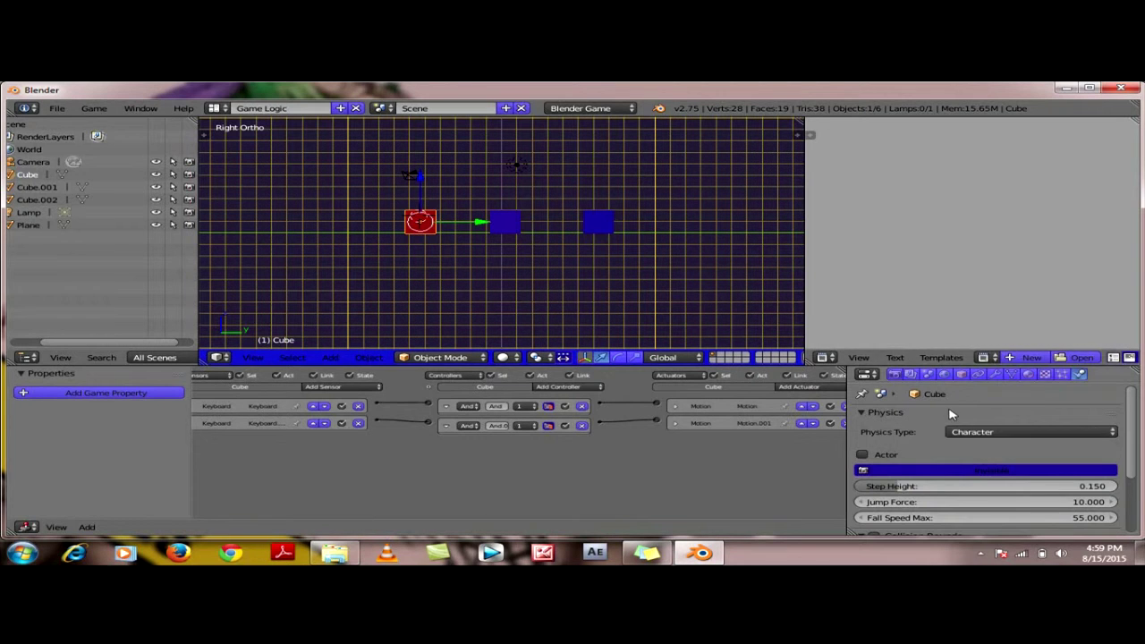
left_click(862, 455)
left_click(894, 374)
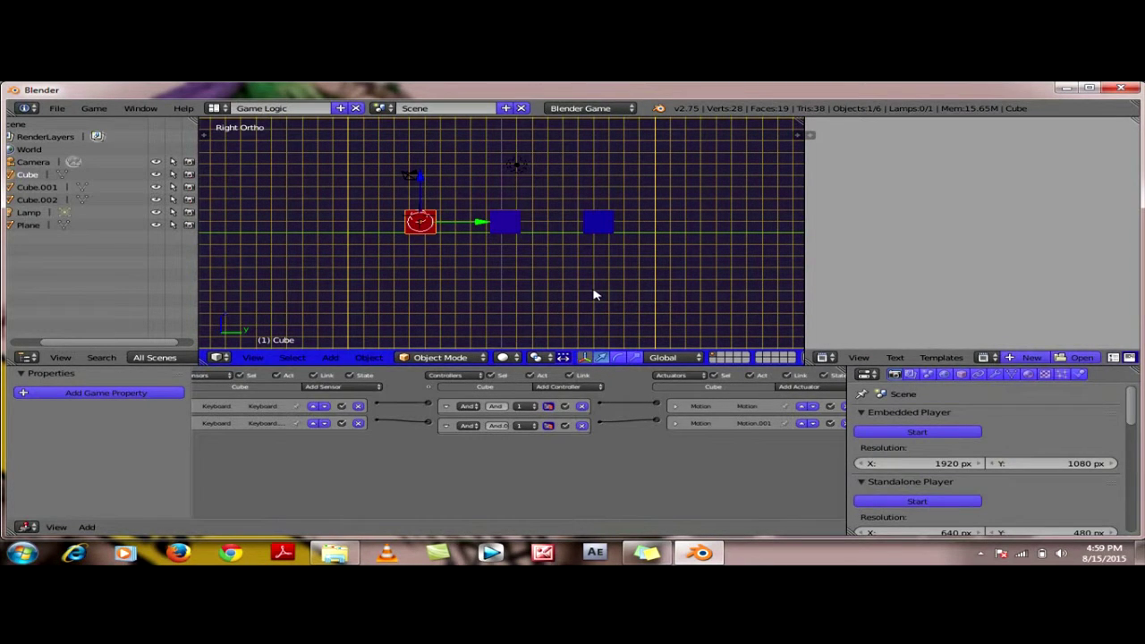
key("p")
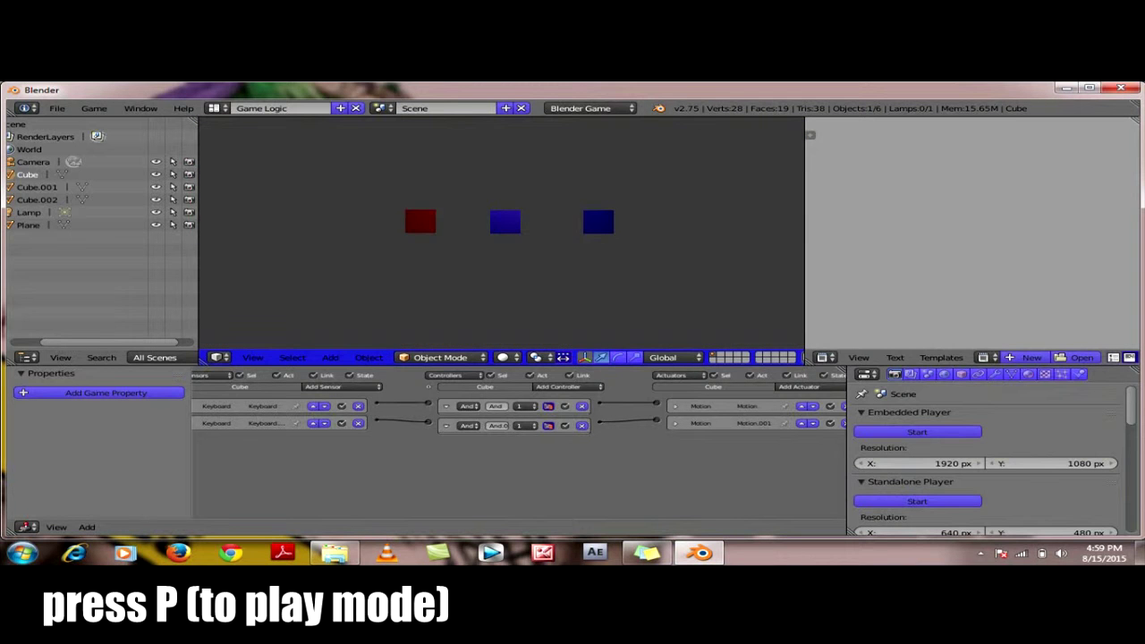
key("Right")
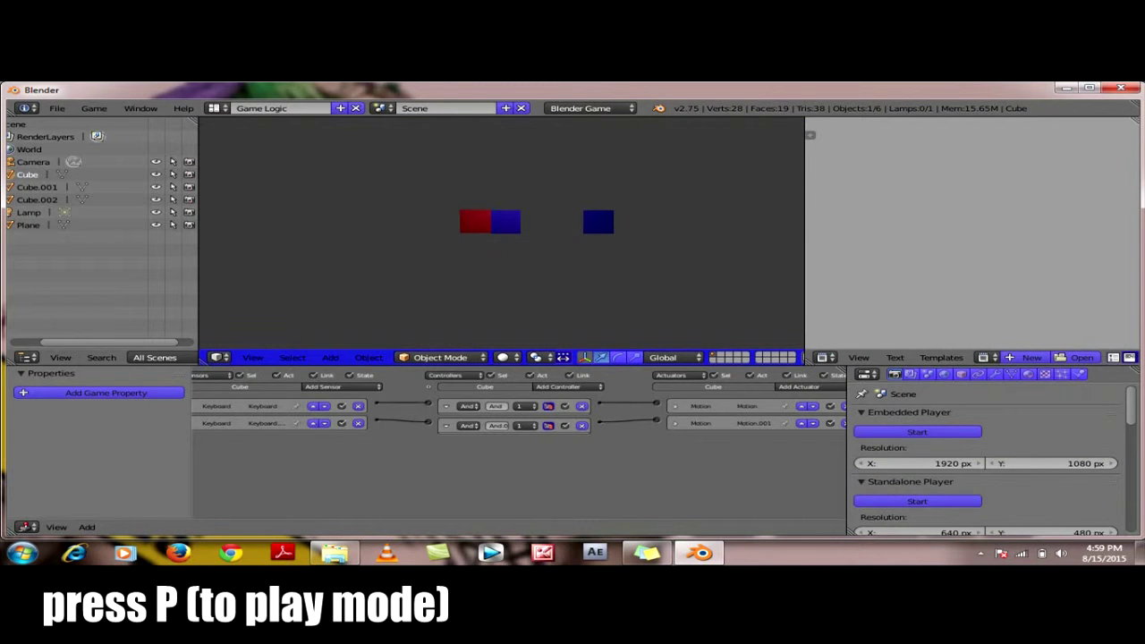
key("Left")
key("Right")
key("Left")
key("Right")
key("Left")
key("Right")
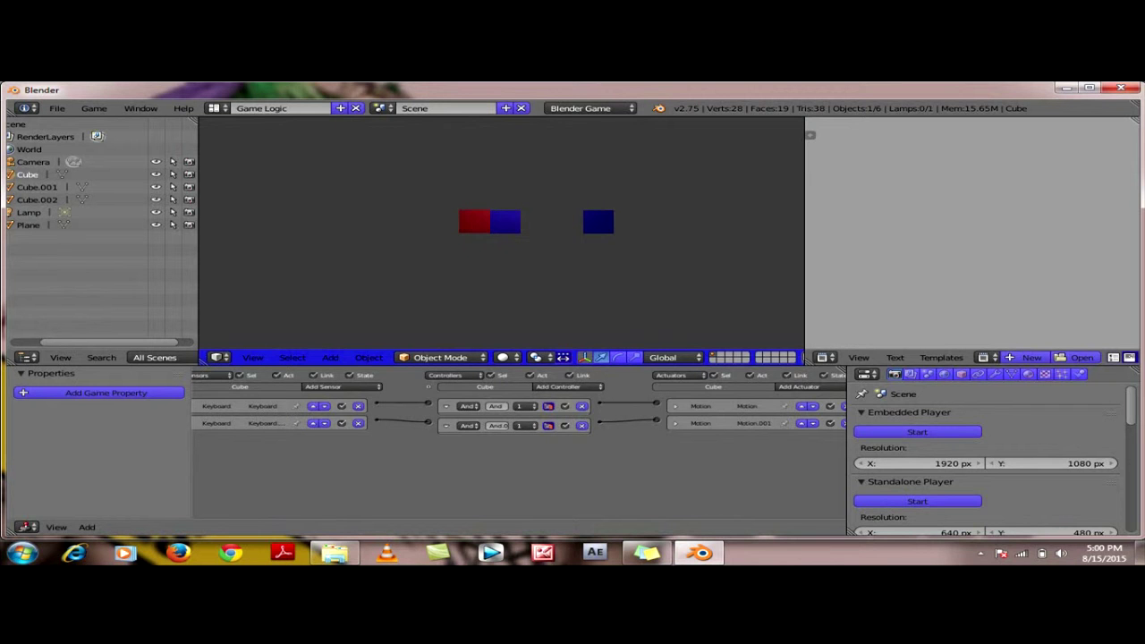
key("Left")
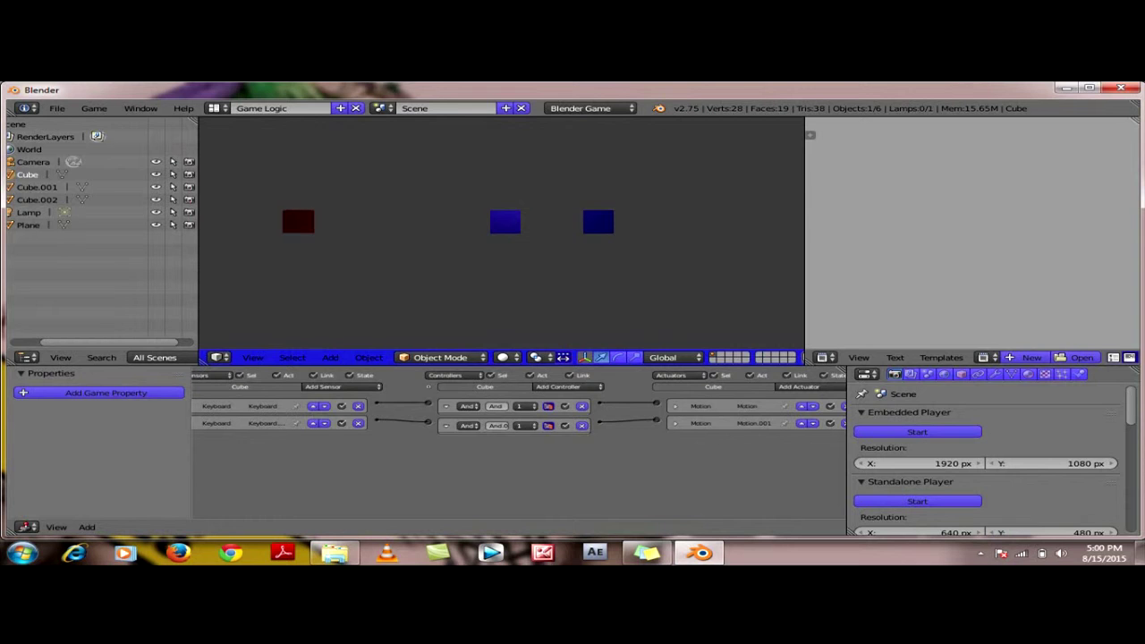
key("Escape")
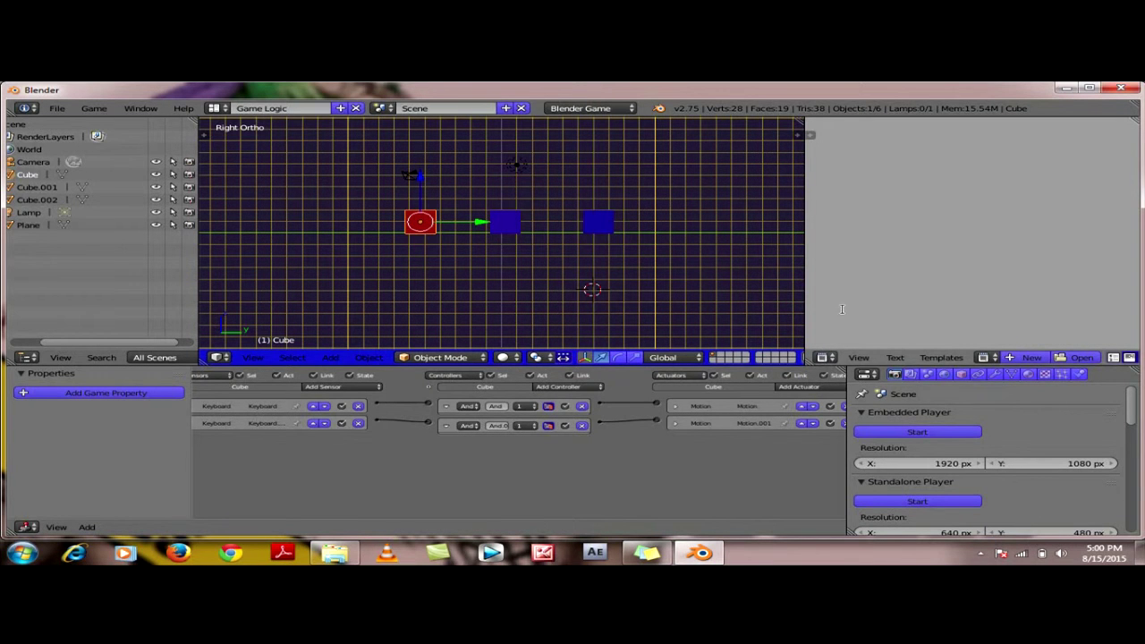
Step: Turn the empty right-hand area into a Timeline and zoom its ruler to start at frame 0
left_click(825, 358)
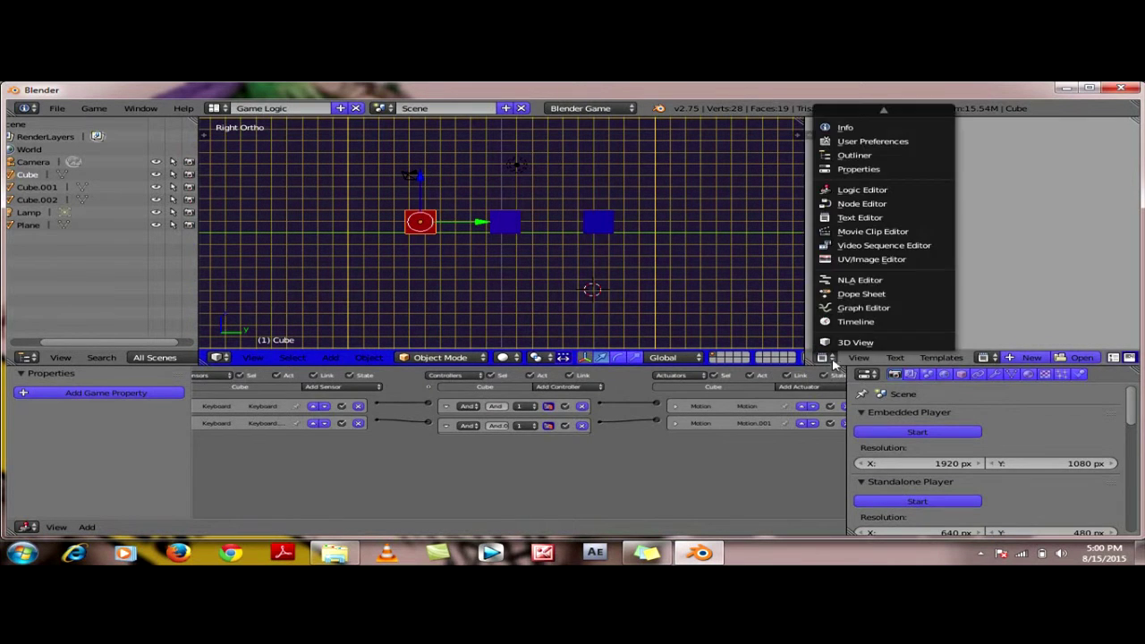
left_click(841, 324)
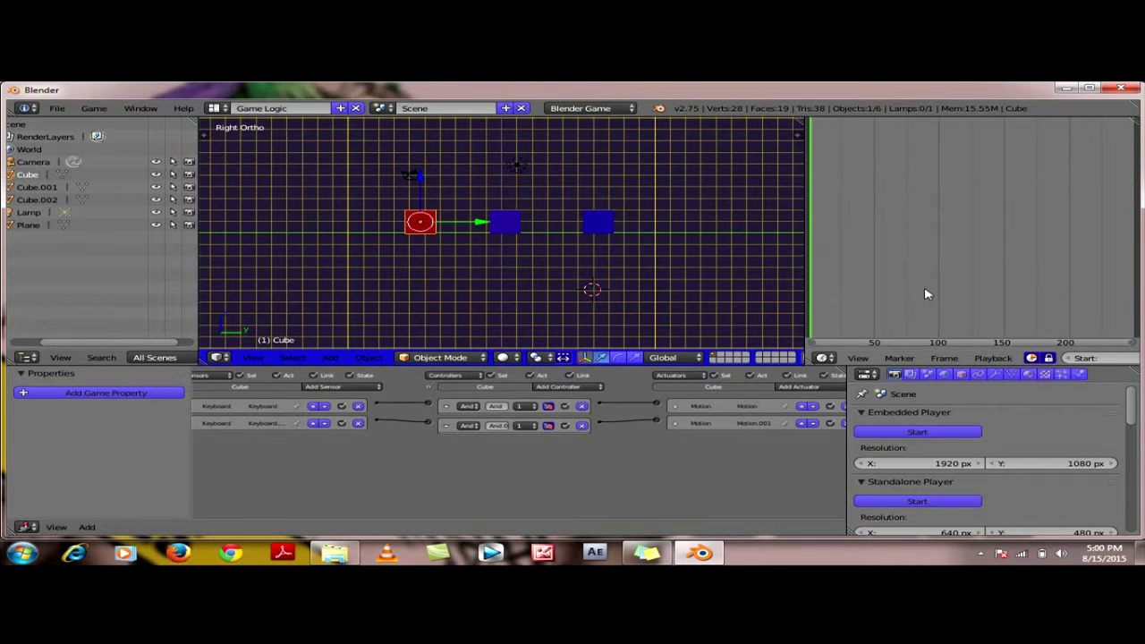
scroll(925, 320, "up", 1)
scroll(925, 320, "up", 1)
scroll(925, 320, "up", 1)
scroll(924, 320, "up", 1)
scroll(925, 320, "up", 1)
scroll(924, 320, "up", 1)
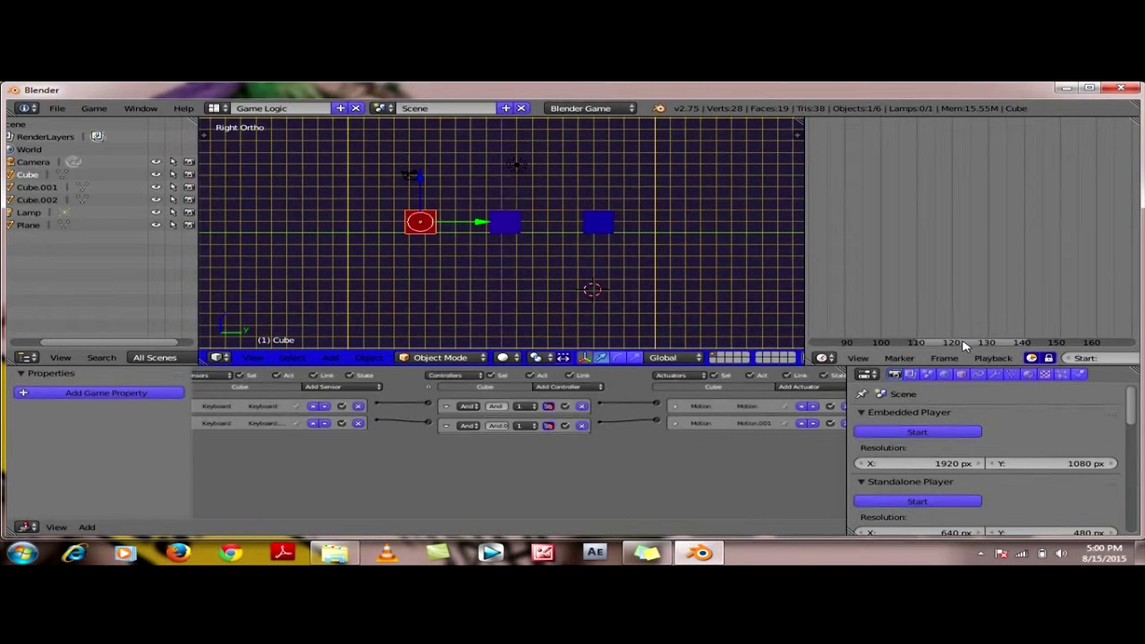
mouse_move(964, 345)
left_mouse_down()
mouse_move(861, 353)
mouse_move(831, 328)
left_mouse_up()
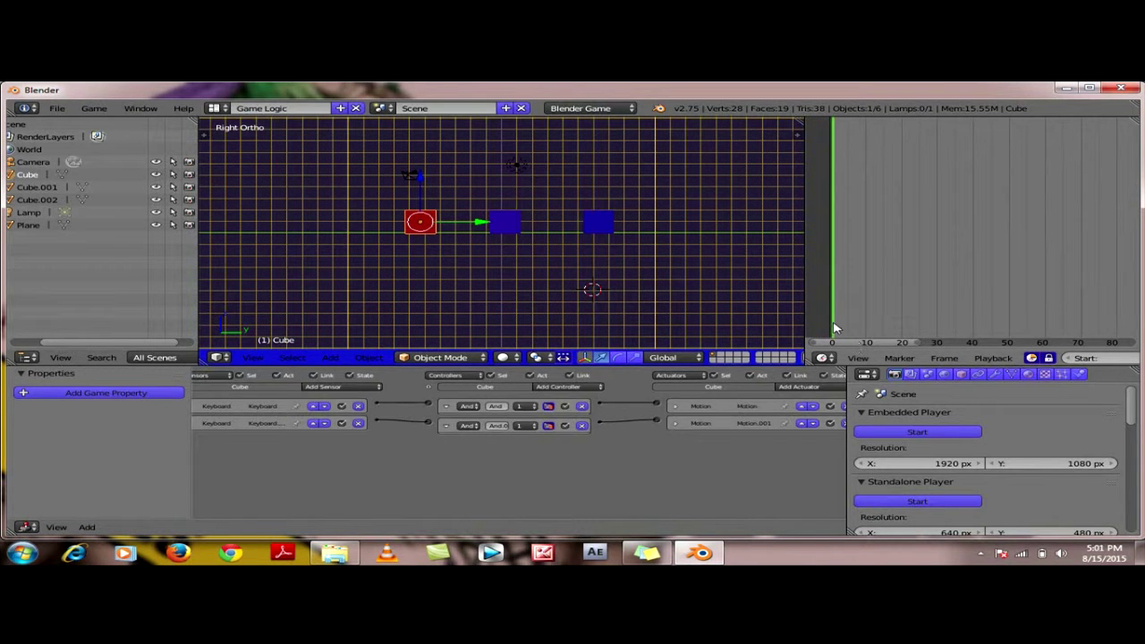
Step: Slide the red cube along Y beside the blue cube and insert a LocRotScale keyframe at frame 1
left_click(866, 330)
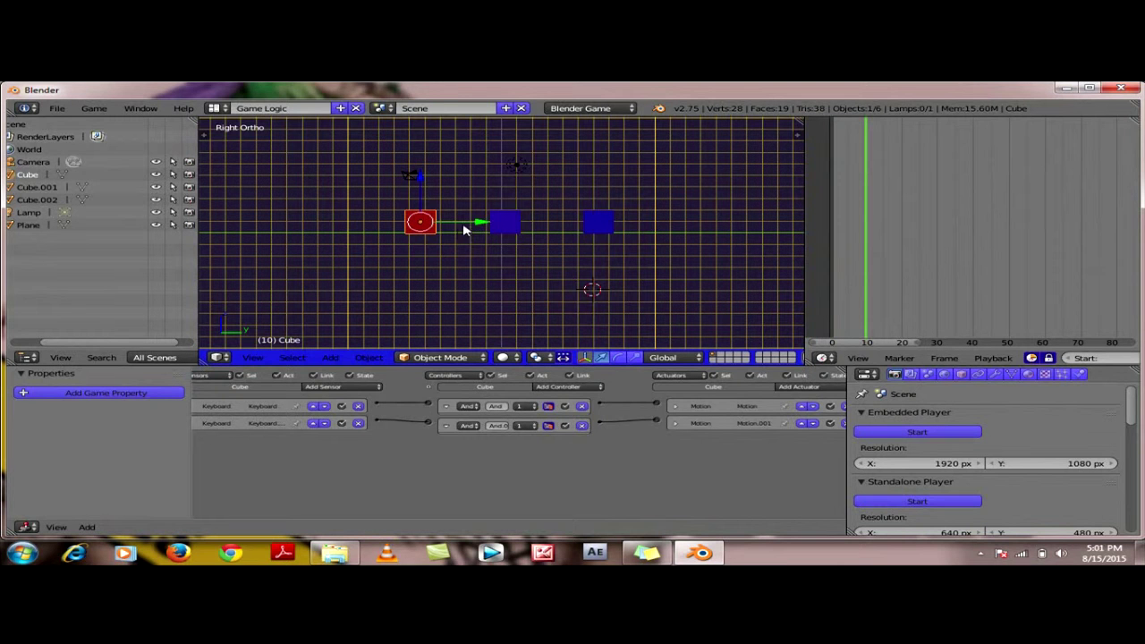
left_click_drag(477, 224, 527, 225)
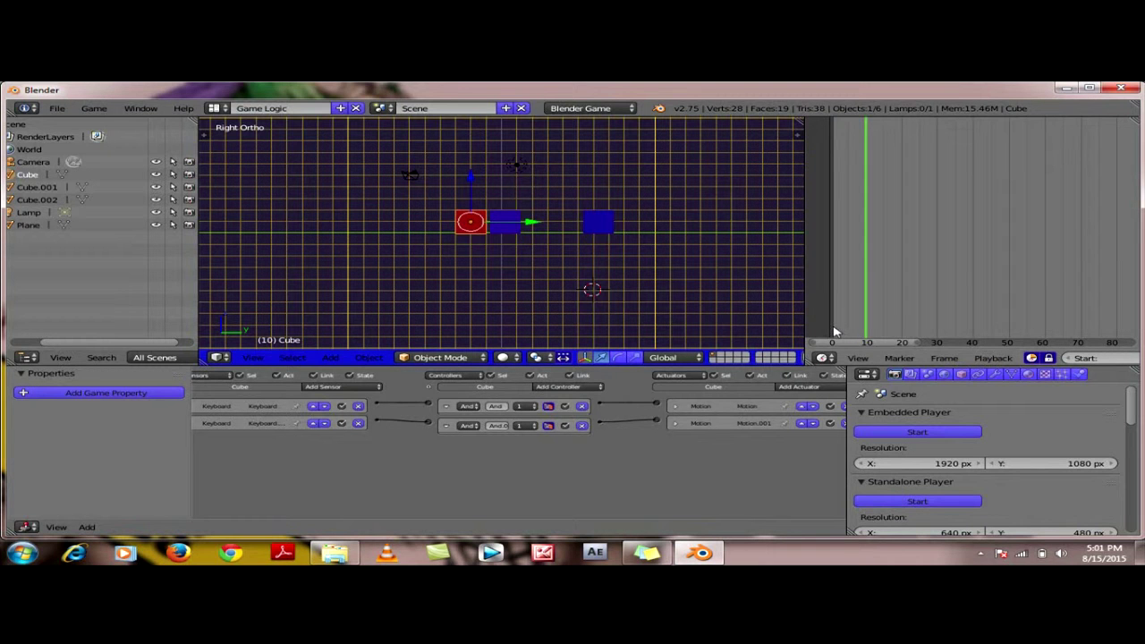
left_click_drag(531, 225, 537, 226)
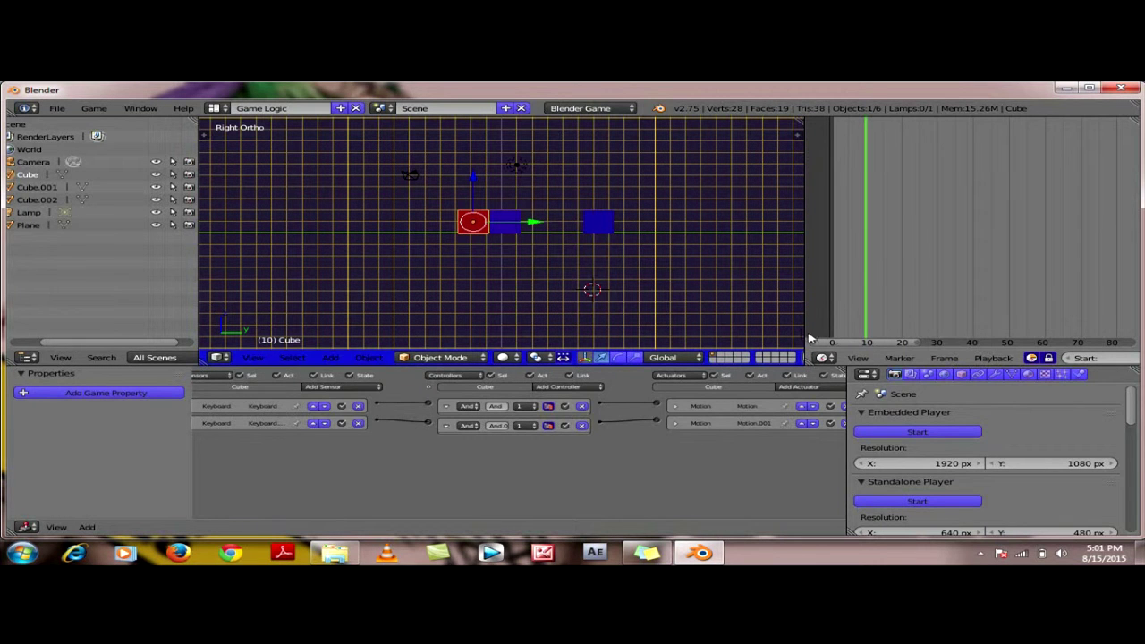
left_click(833, 336)
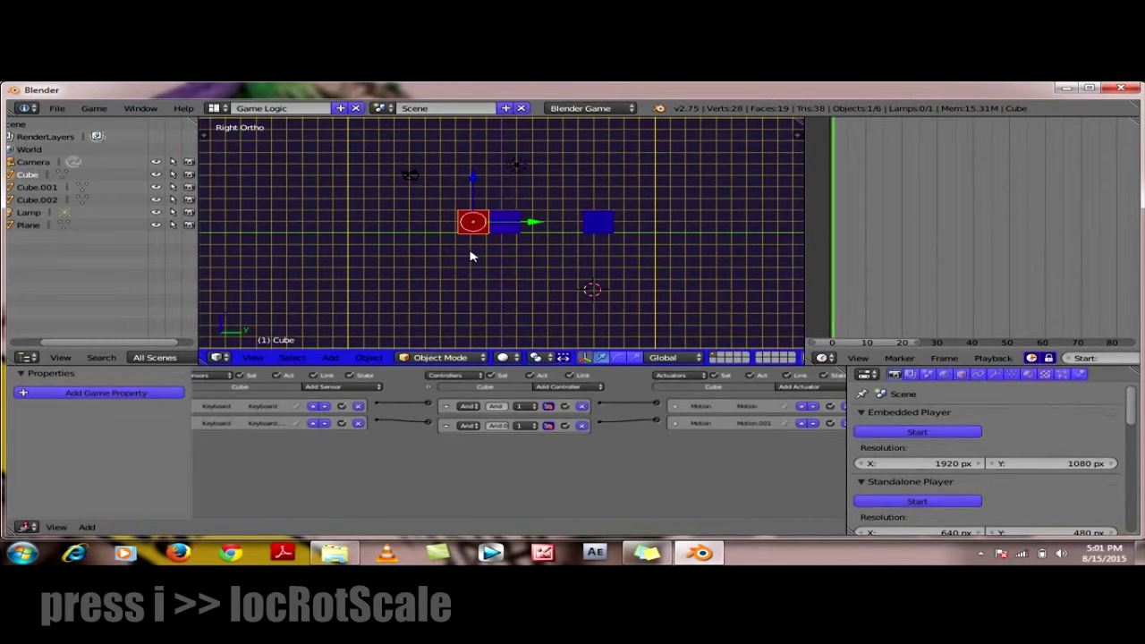
key("i")
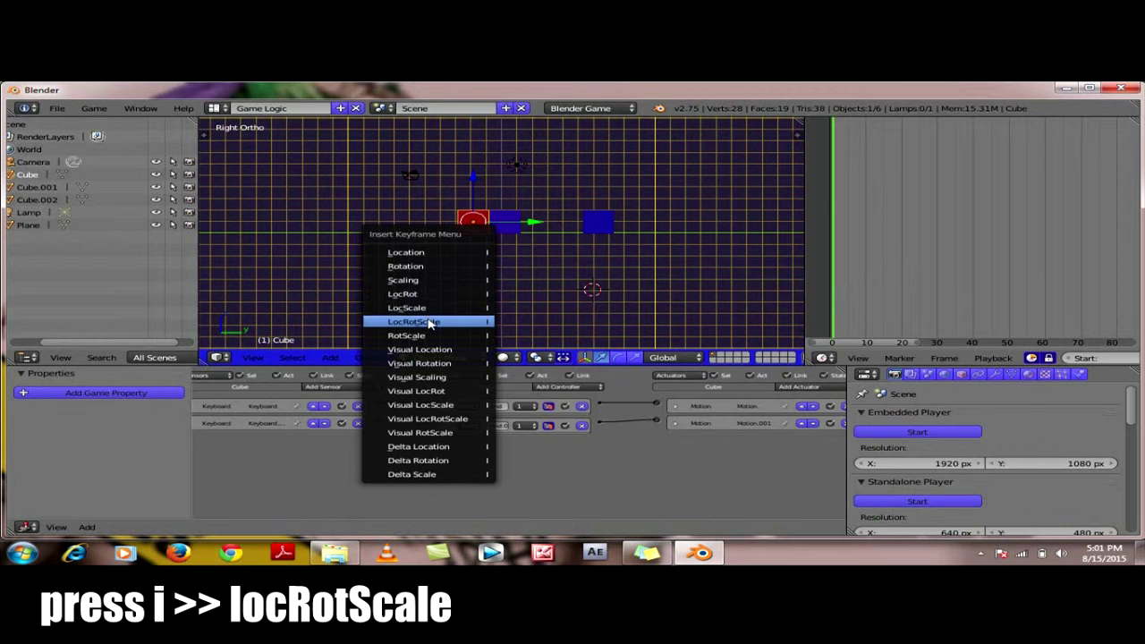
left_click(430, 324)
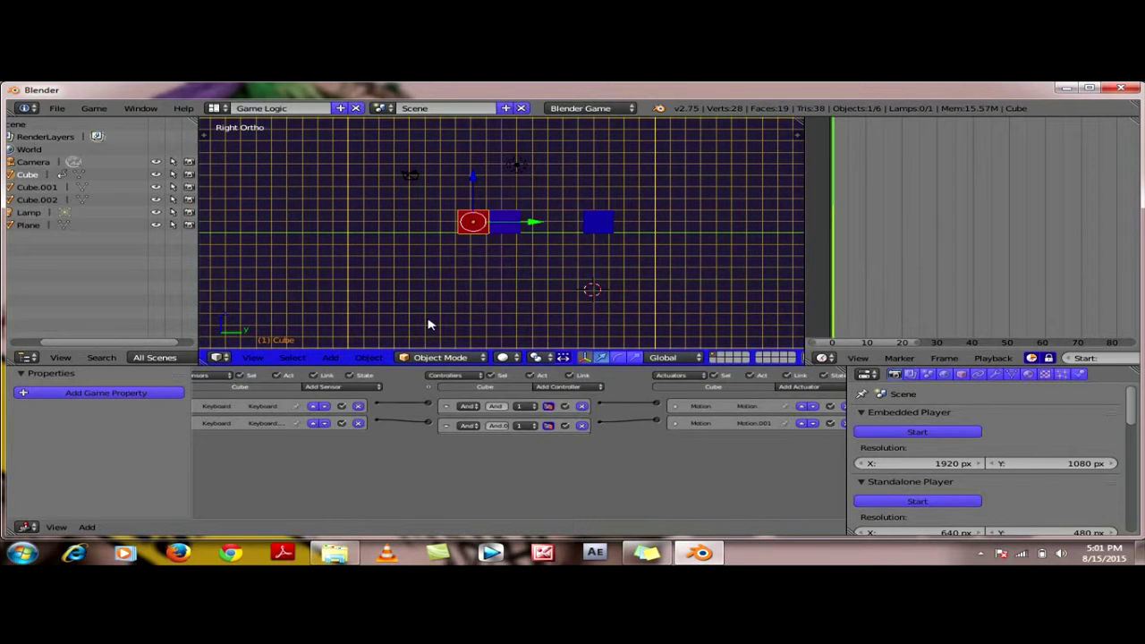
Step: Insert the red cube's LocRotScale keyframe again at frame 1, then move to frame 10
key("i")
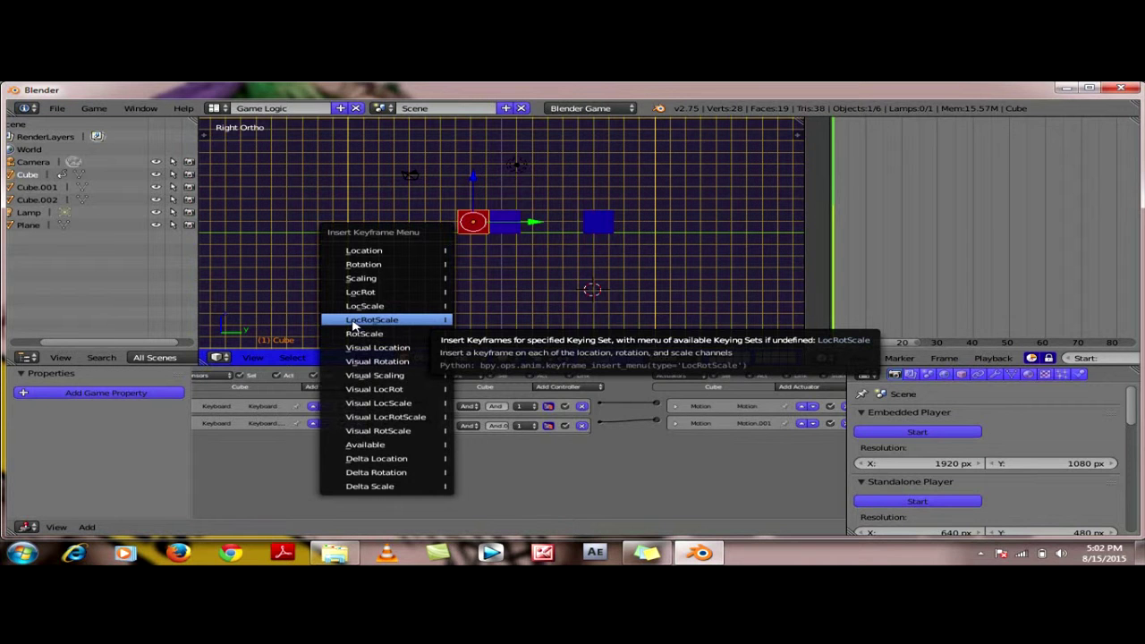
left_click(389, 320)
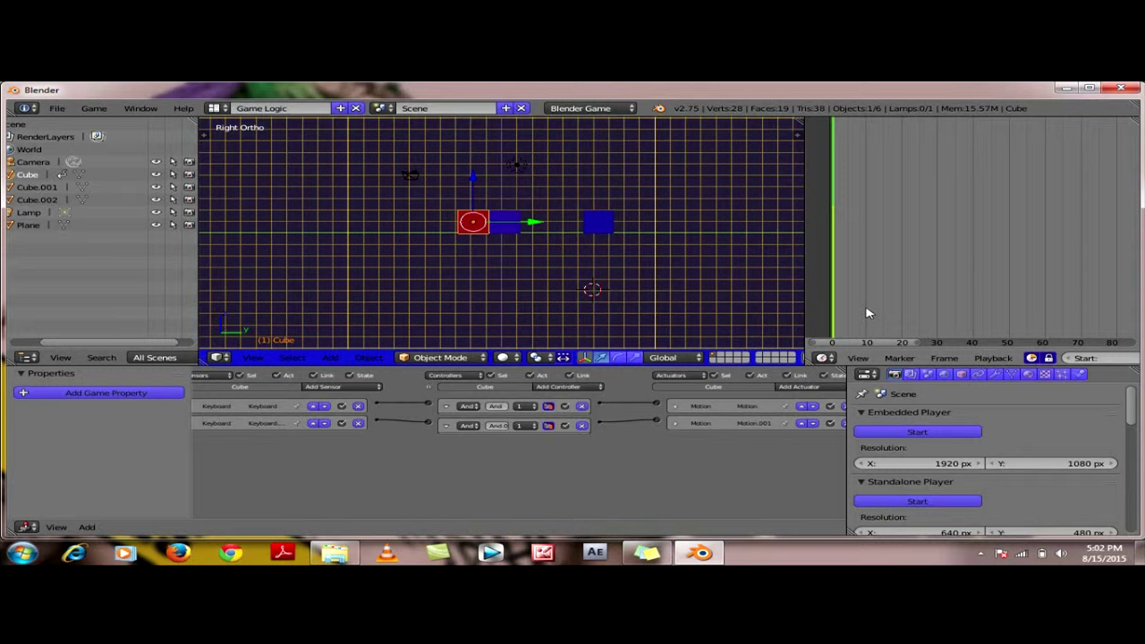
left_click(867, 313)
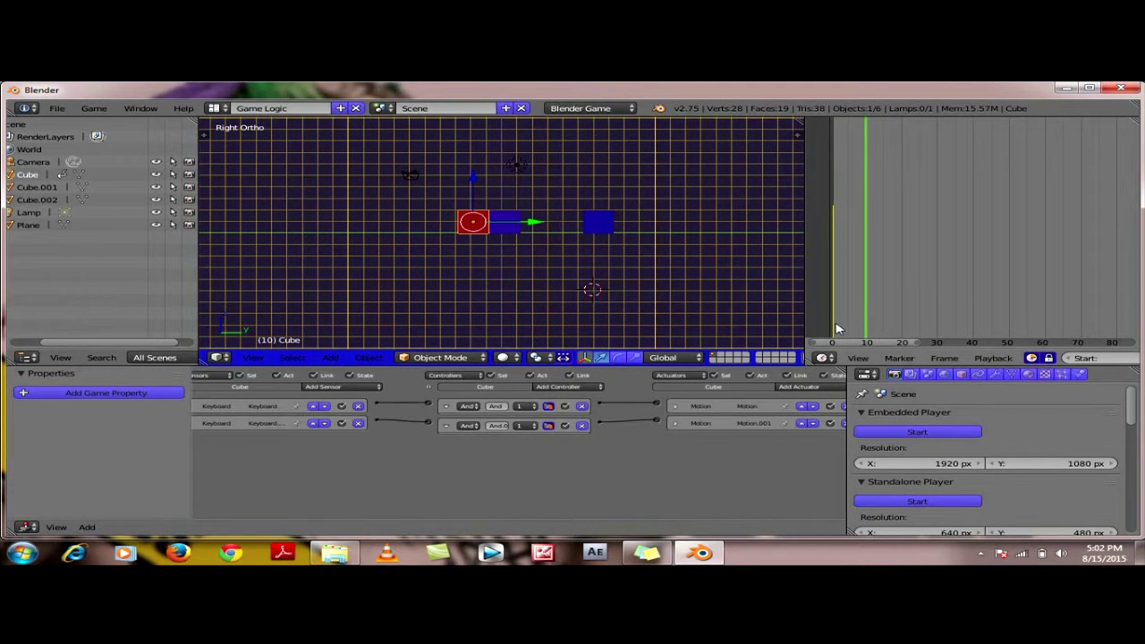
Step: At frame 10, lift the red cube along Z and slide it along Y above the first blue cube
left_click(836, 326)
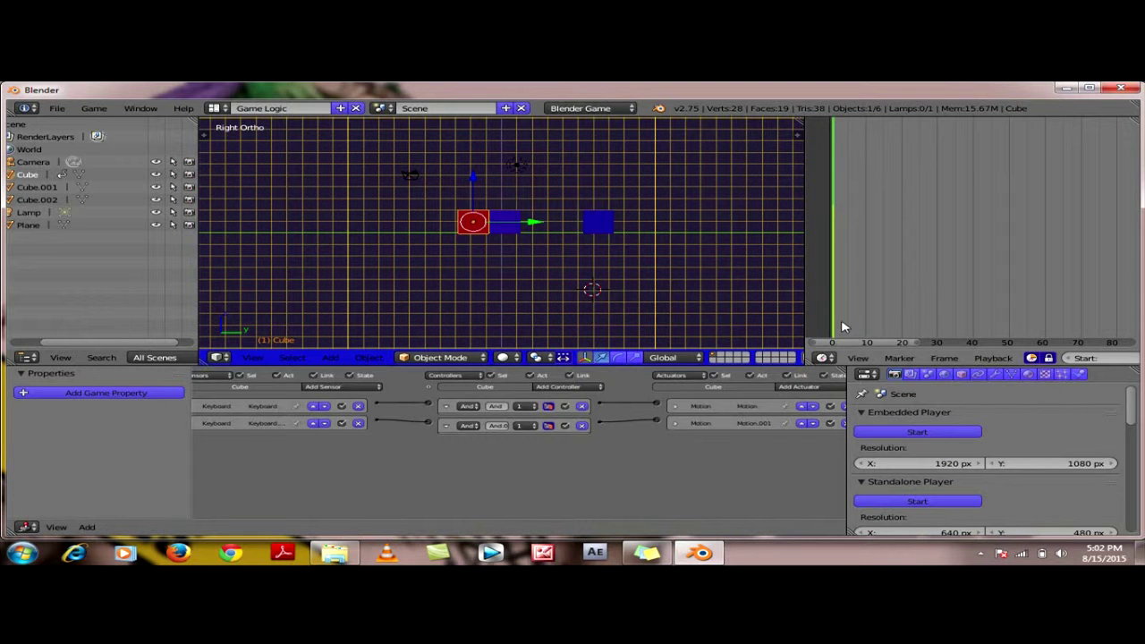
left_click(866, 326)
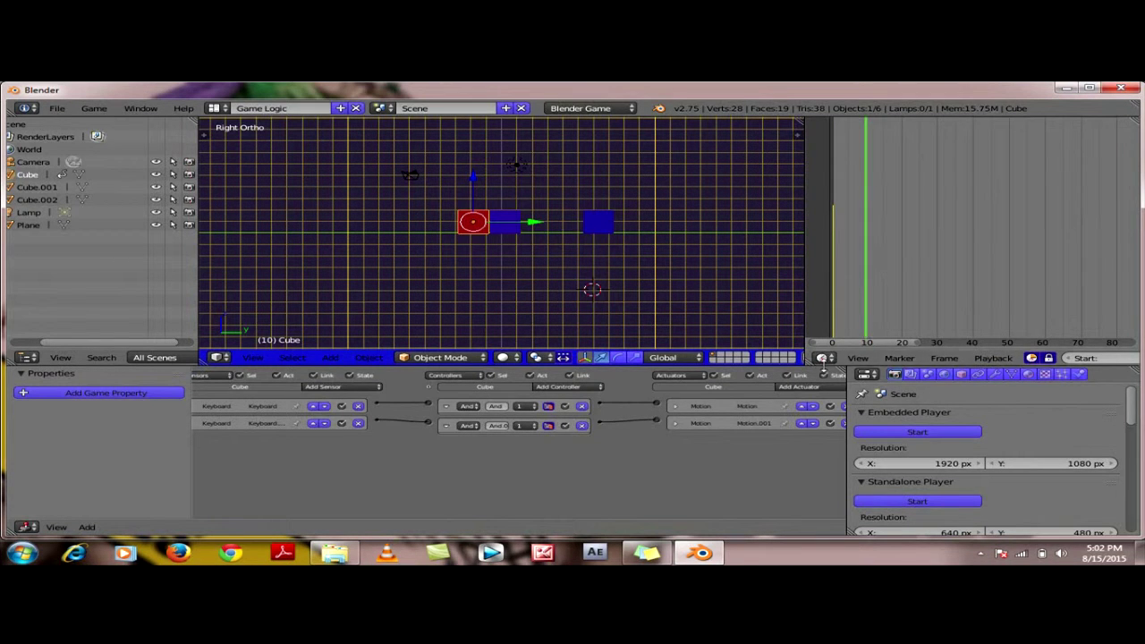
left_click(898, 326)
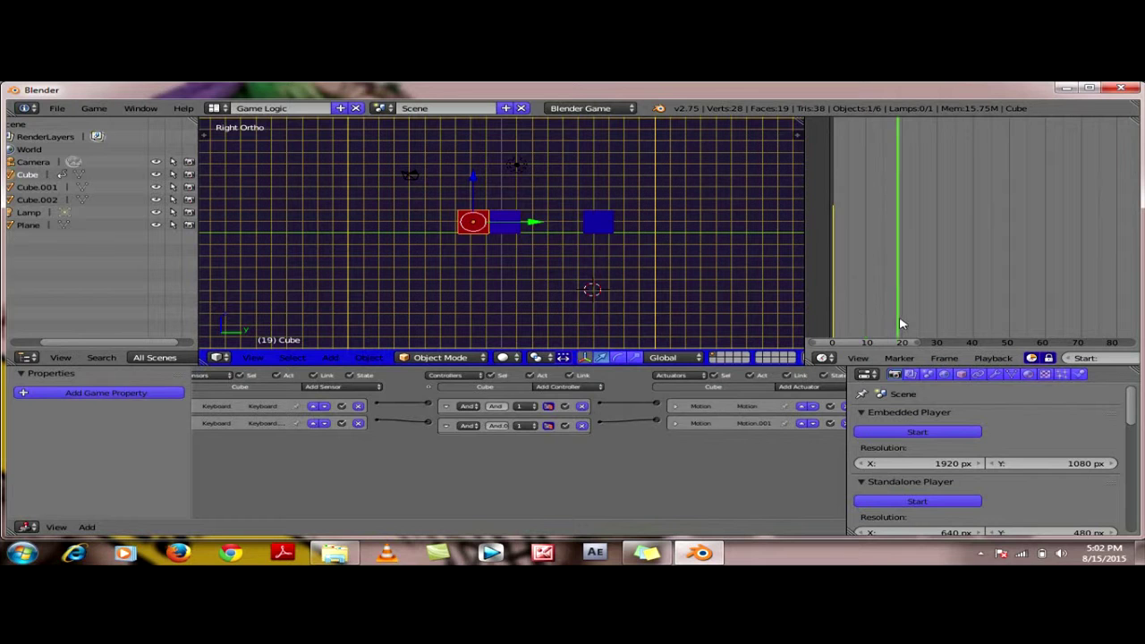
left_click(867, 325)
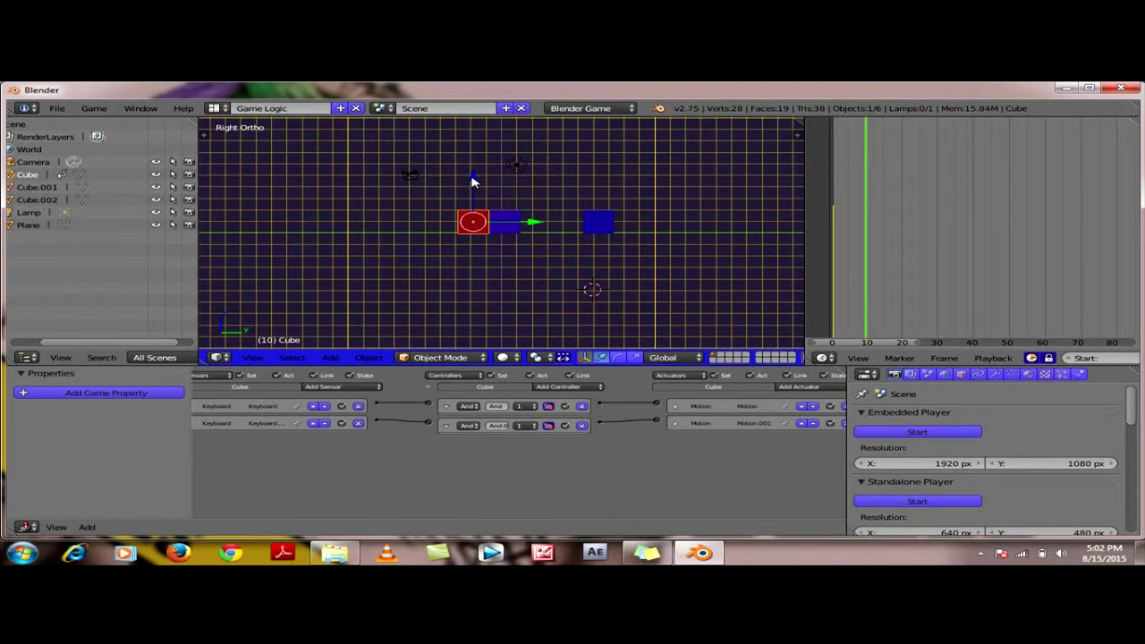
left_click_drag(472, 182, 471, 154)
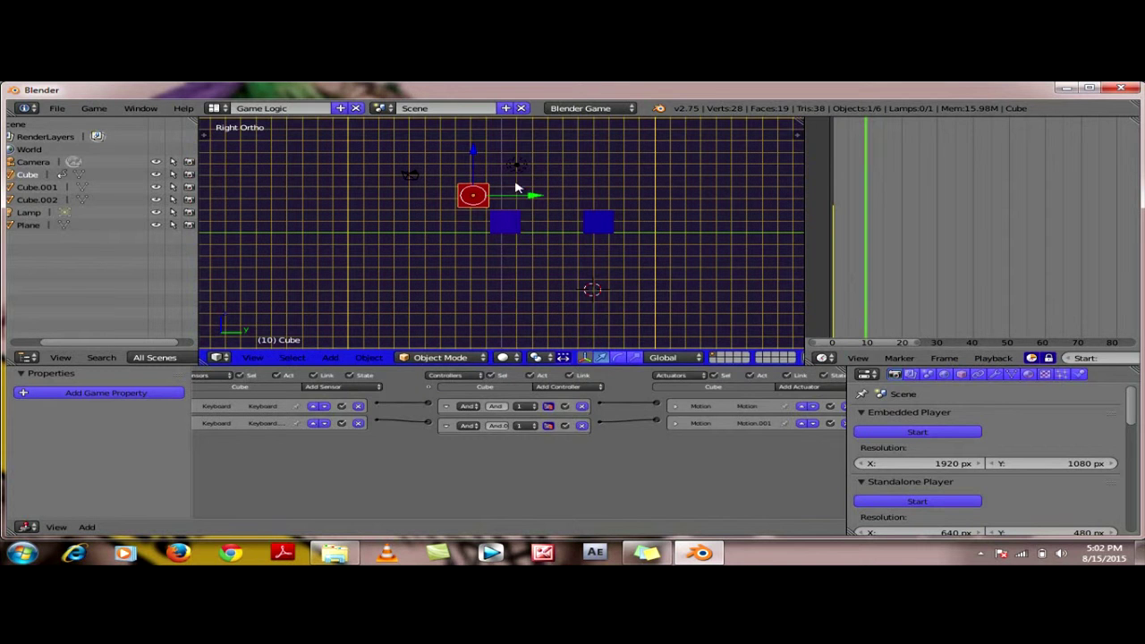
left_click_drag(532, 193, 565, 195)
left_click_drag(503, 150, 506, 152)
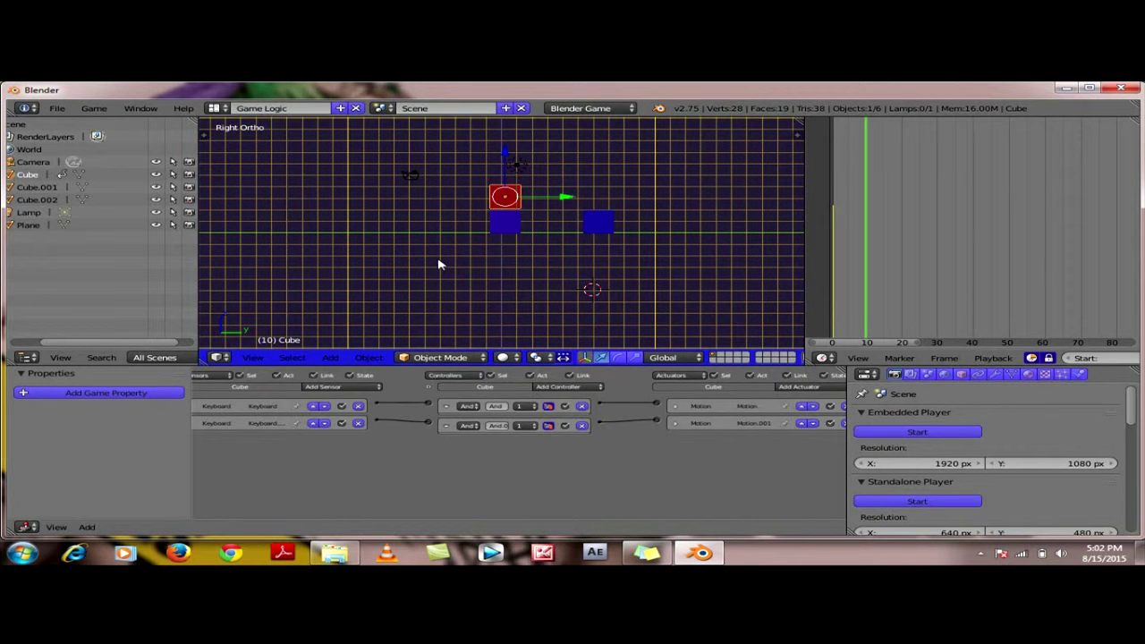
key("i")
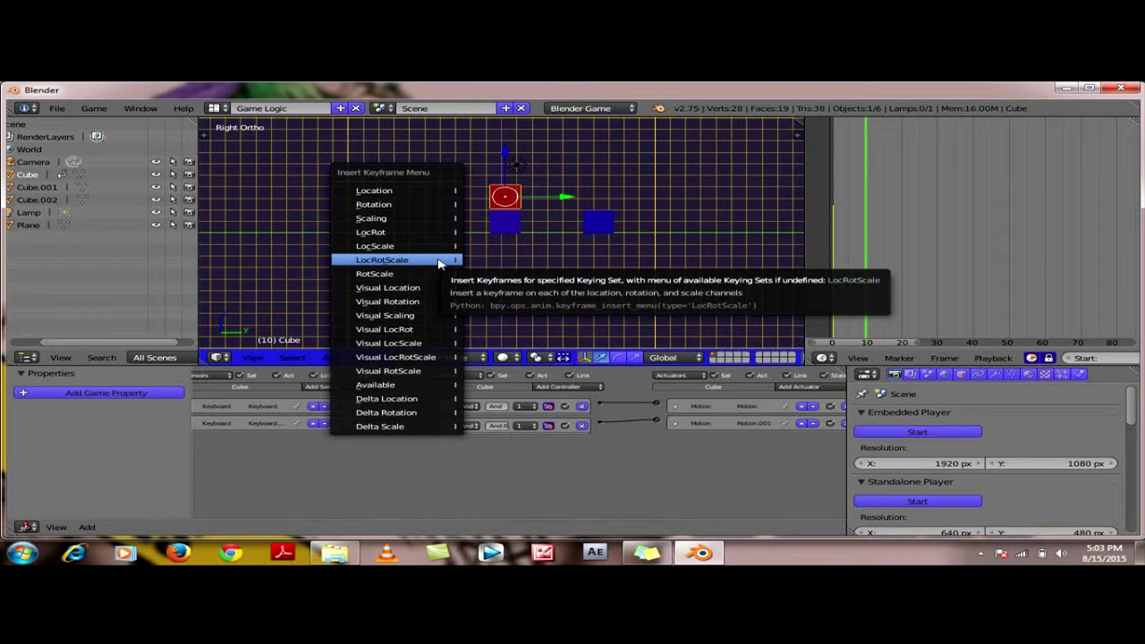
Step: Keyframe the raised cube's LocRotScale at frame 10 and scrub back to about frame 6
left_click(438, 260)
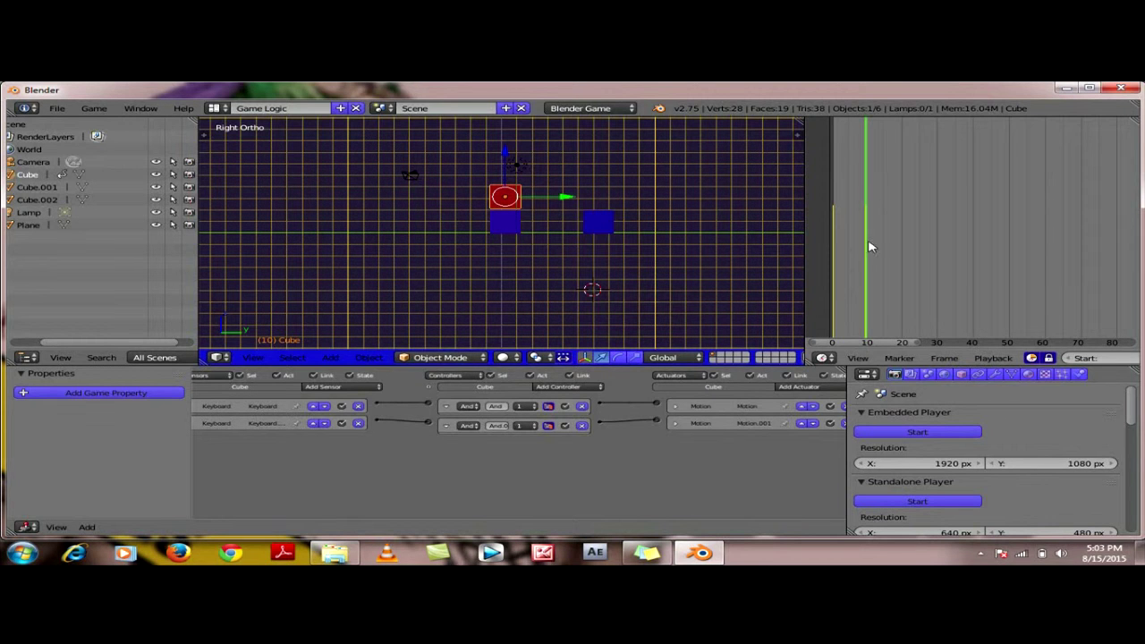
mouse_move(866, 207)
left_mouse_down()
mouse_move(832, 220)
mouse_move(868, 222)
mouse_move(830, 225)
mouse_move(864, 227)
mouse_move(820, 230)
mouse_move(865, 231)
mouse_move(828, 235)
mouse_move(852, 234)
left_mouse_up()
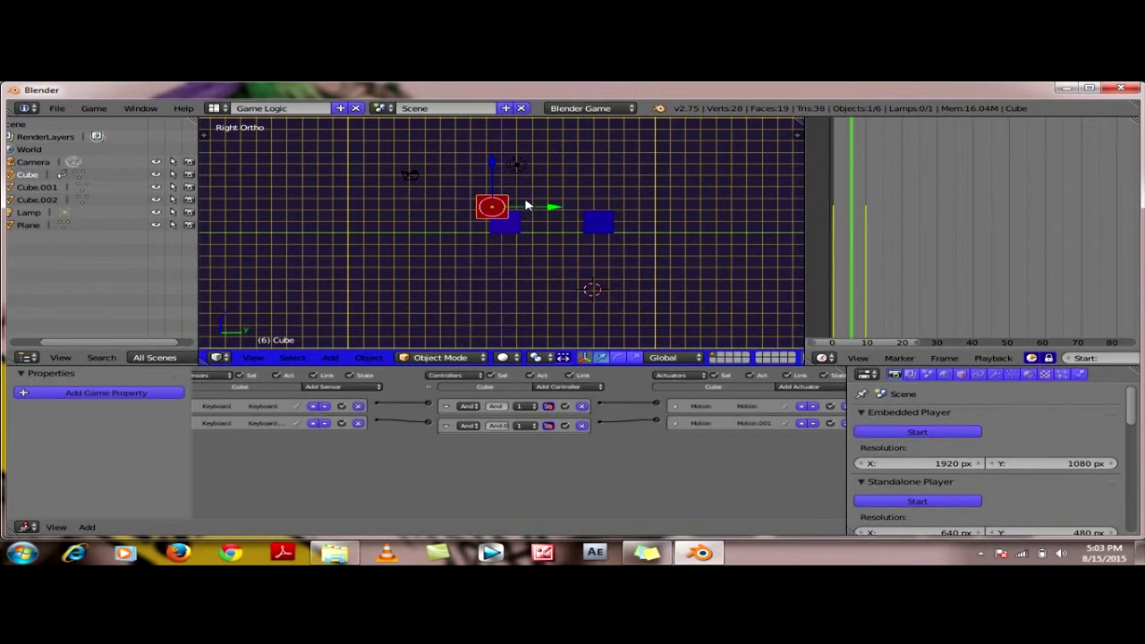
Step: Reframe the view on the cubes and nudge the red cube slightly left
scroll(541, 211, "up", 2)
scroll(534, 210, "up", 3)
scroll(528, 206, "up", 3)
scroll(526, 205, "down", 1)
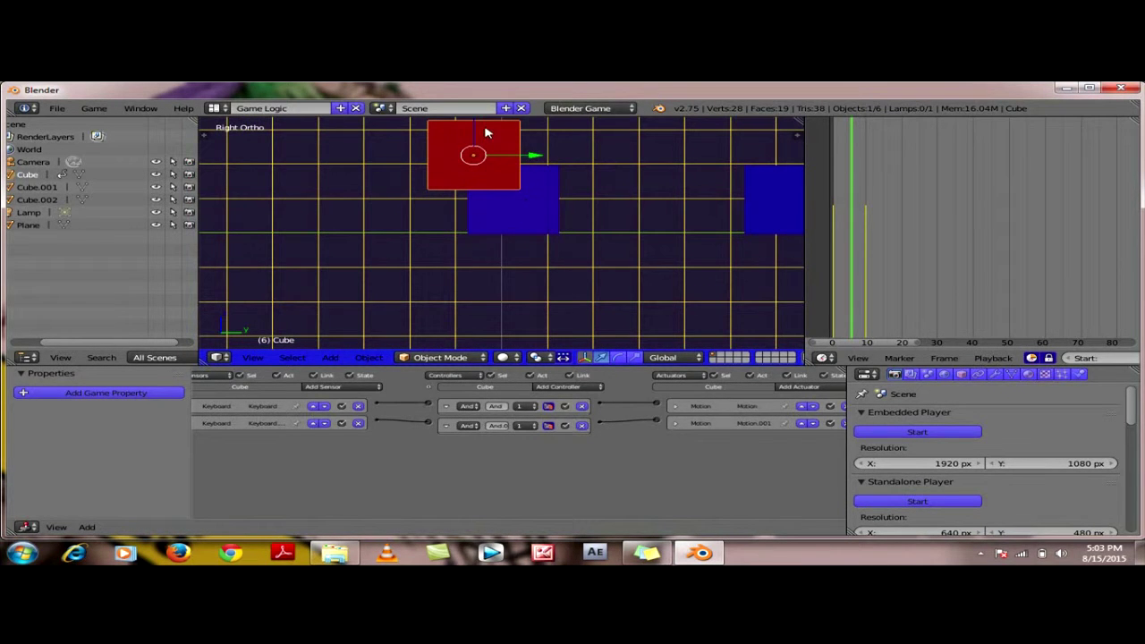
middle_click_drag(486, 134, 486, 206, "shift")
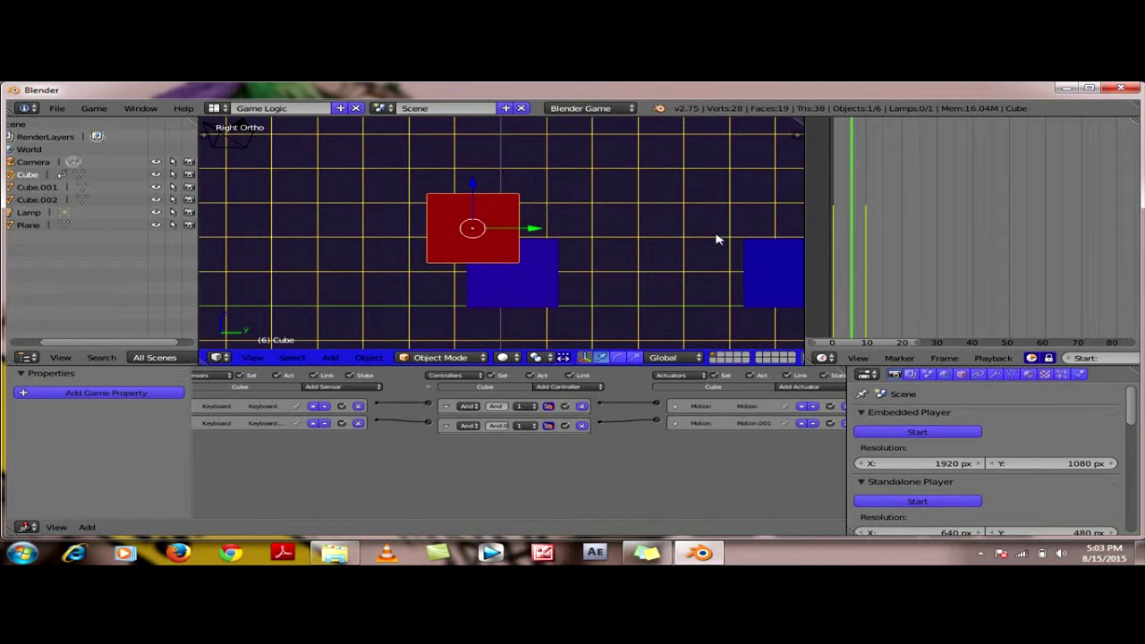
left_click_drag(532, 231, 526, 232)
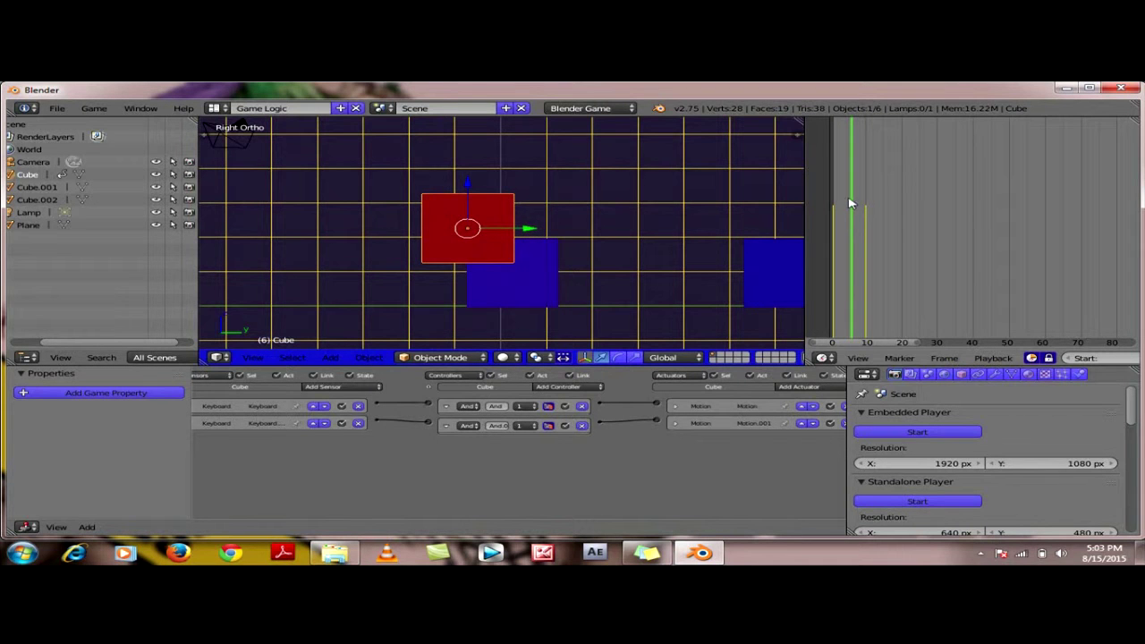
left_click_drag(850, 203, 834, 206)
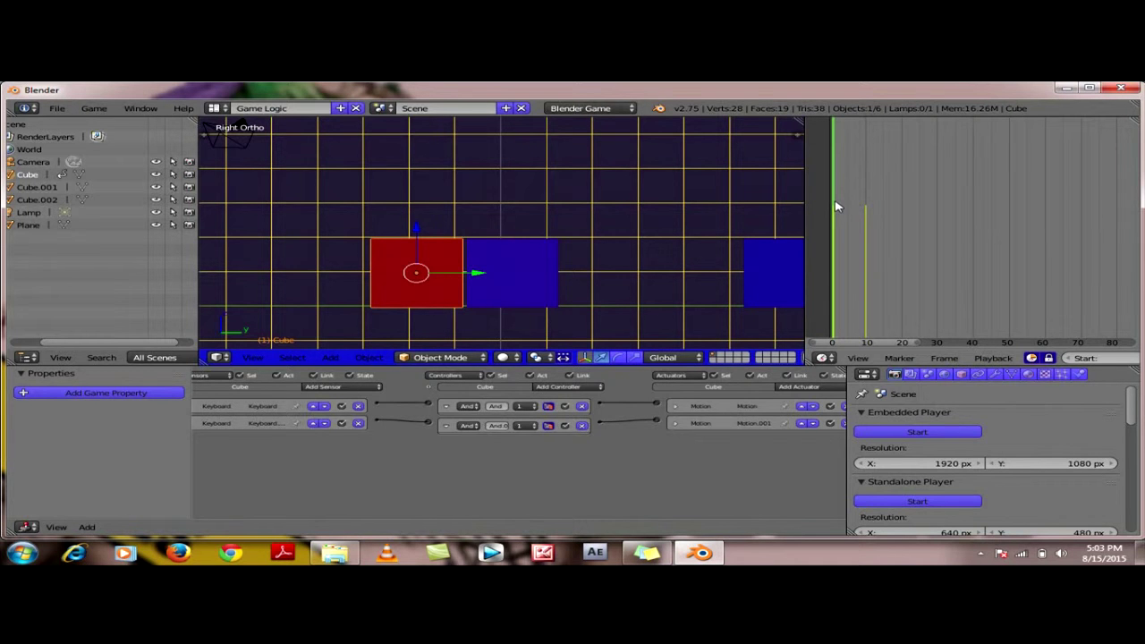
Step: At frame 5, move the red cube back along Y and up along Z, then keyframe LocRotScale
left_click_drag(836, 206, 850, 207)
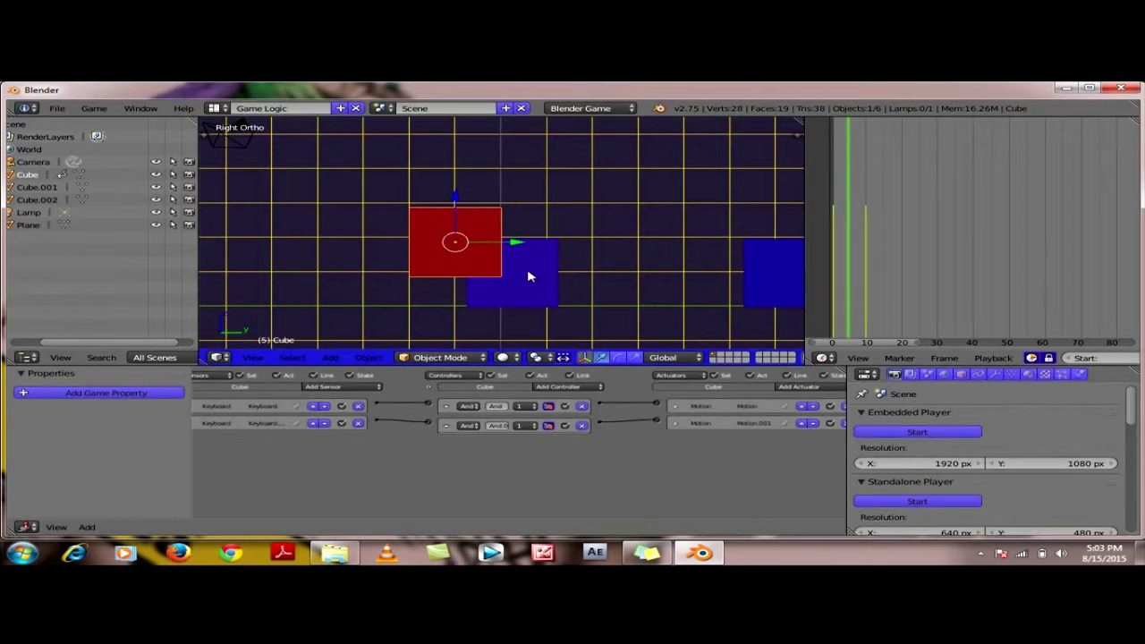
left_click_drag(518, 243, 481, 253)
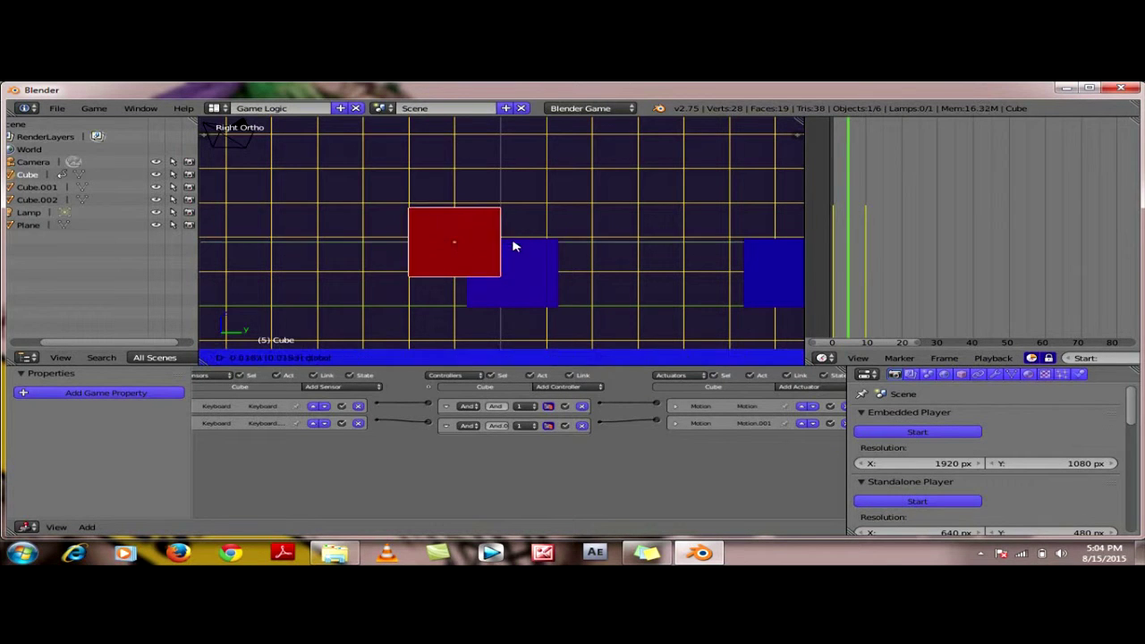
left_click(481, 253)
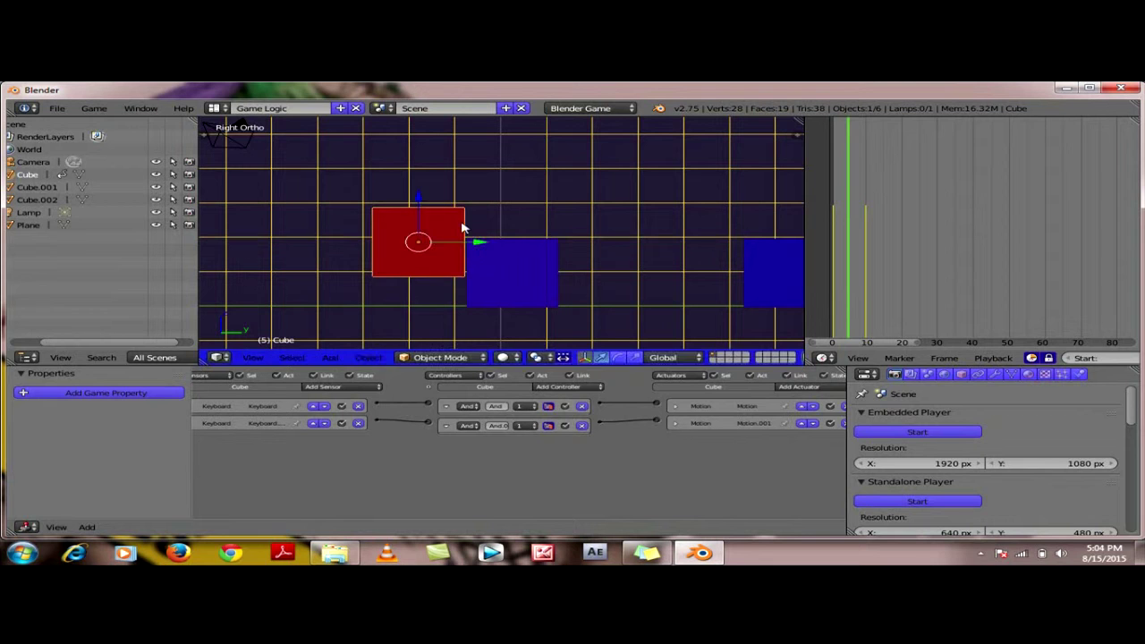
key("g")
key("z")
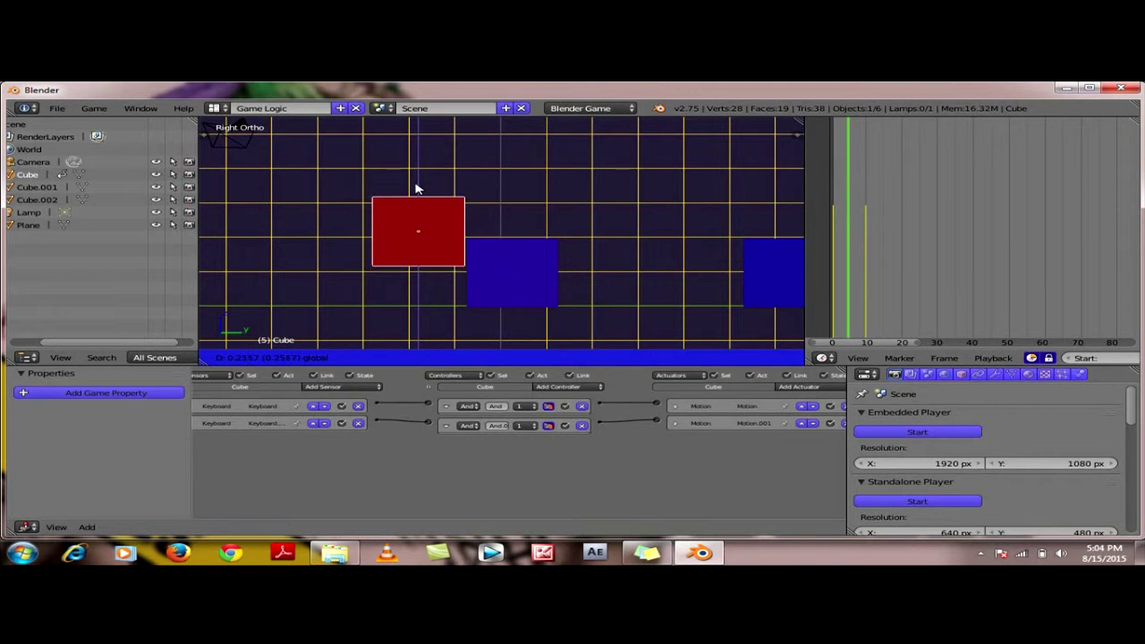
left_click(416, 183)
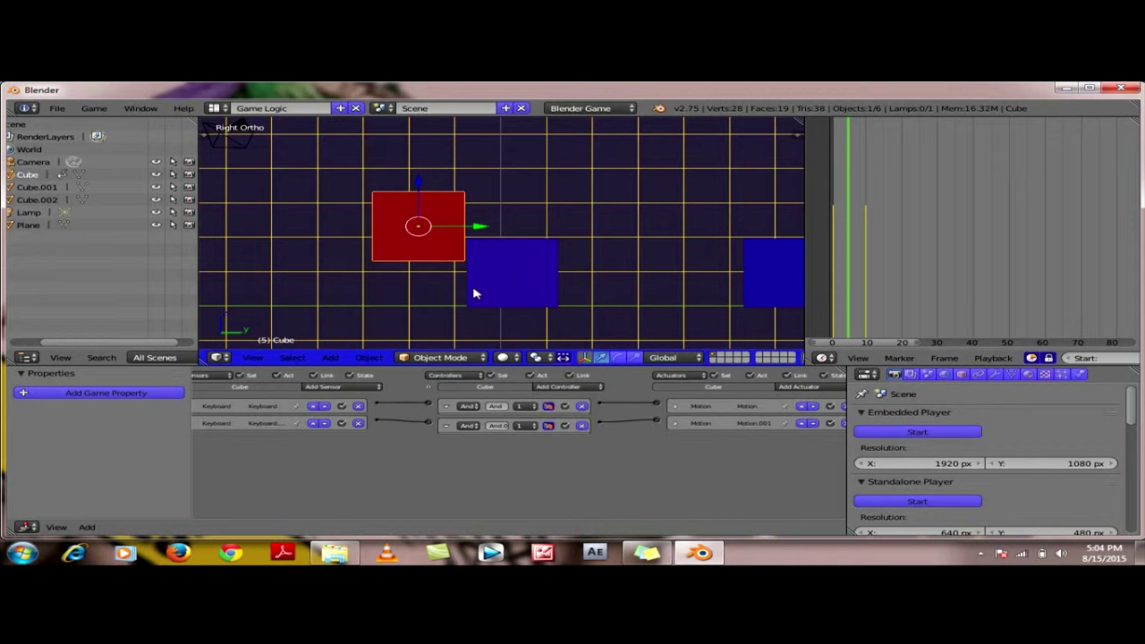
key("i")
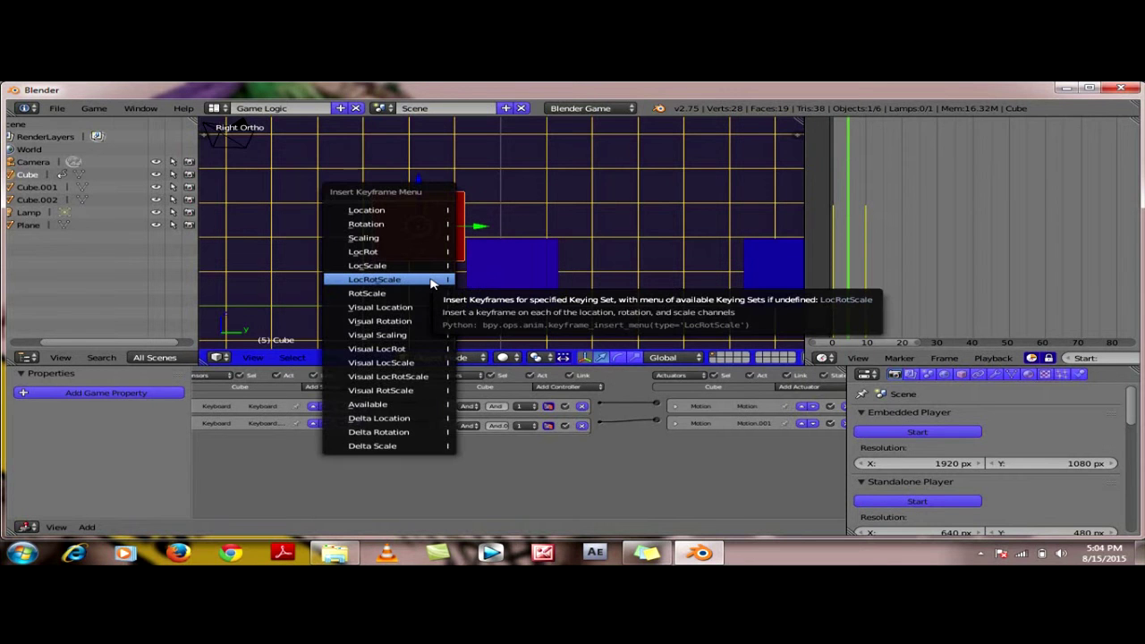
left_click(432, 283)
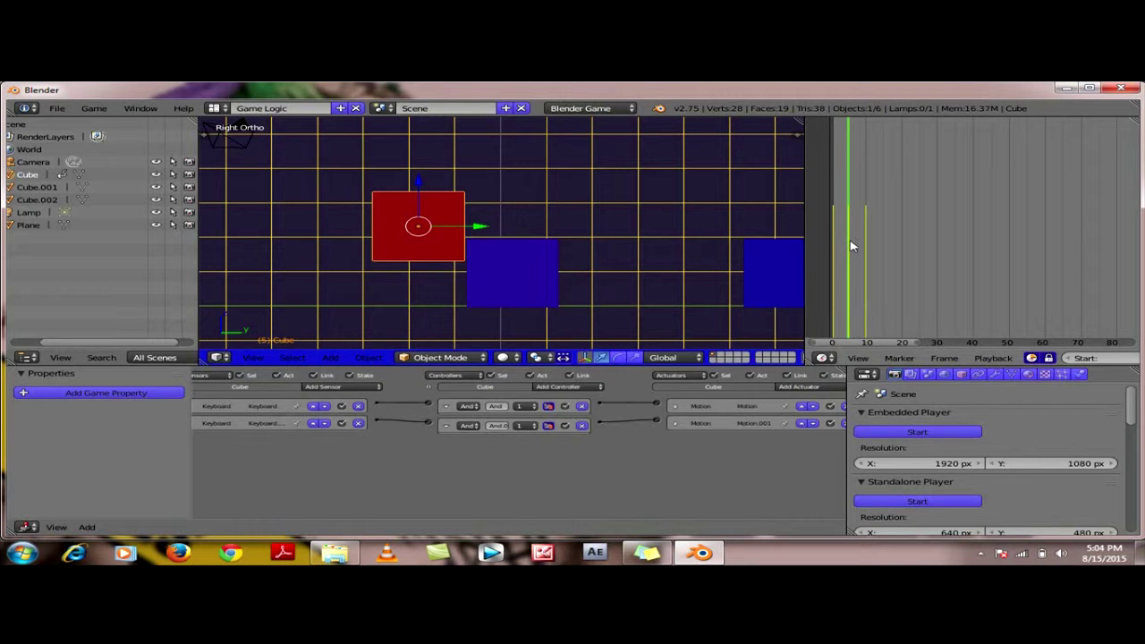
Step: At frame 7, raise the red cube along Z, keyframe it, and scrub to frame 9
left_click_drag(849, 247, 855, 246)
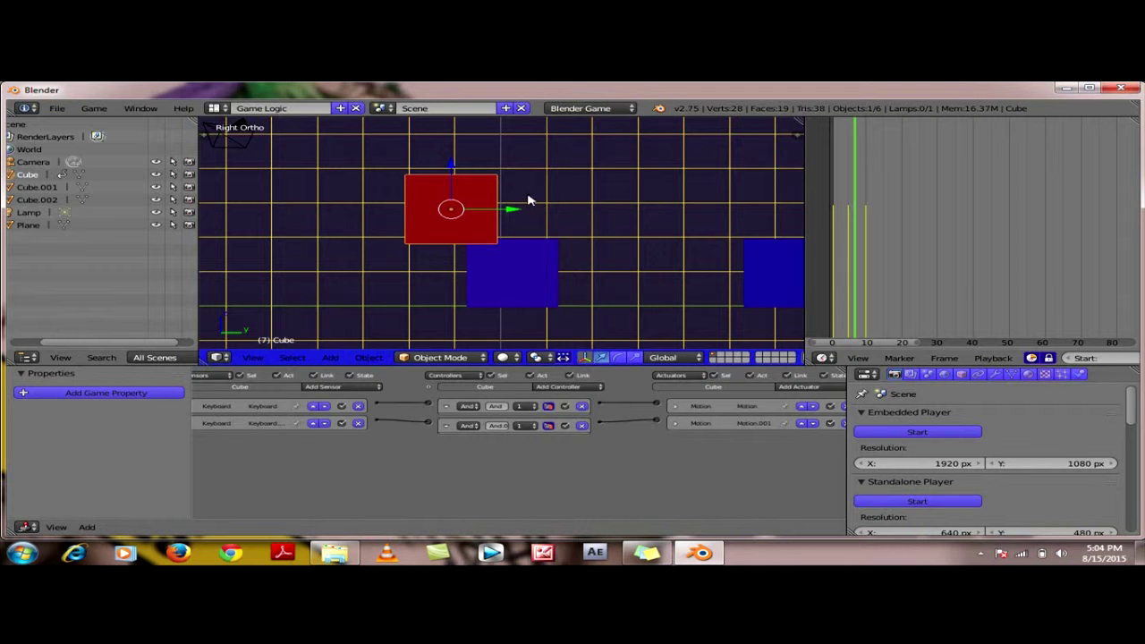
left_click_drag(451, 165, 451, 149)
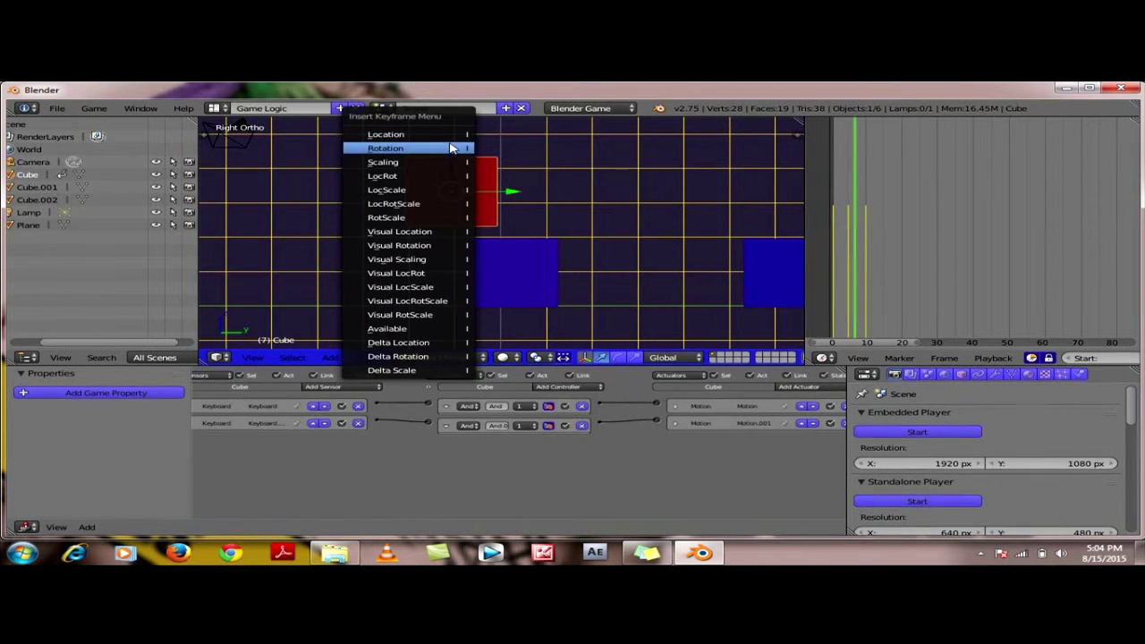
left_click(428, 206)
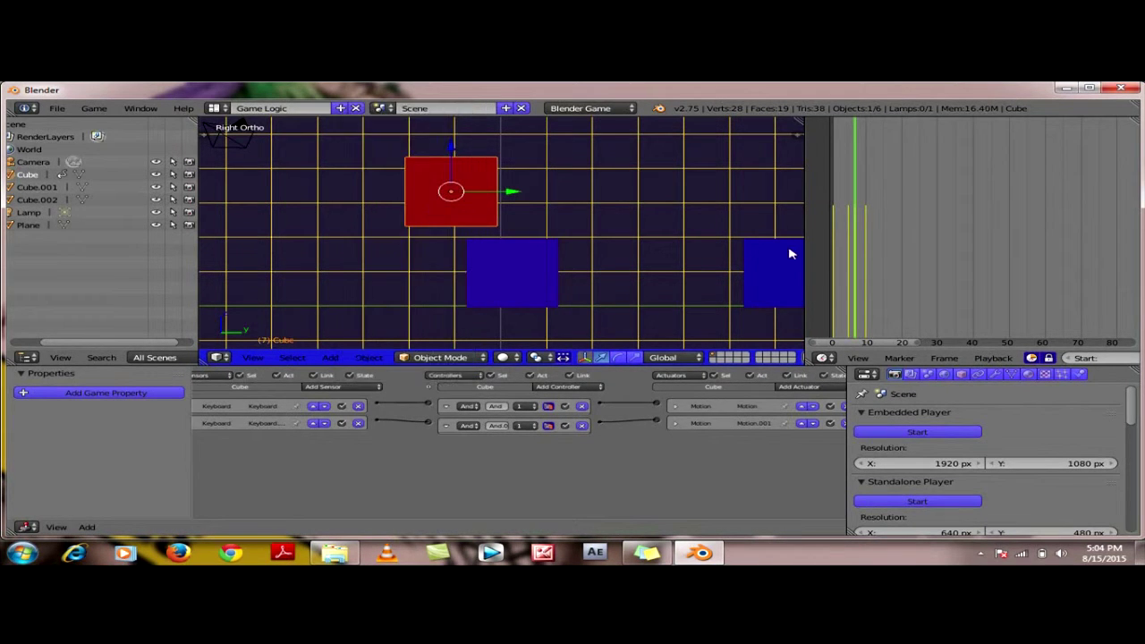
mouse_move(857, 237)
left_mouse_down()
mouse_move(870, 237)
mouse_move(820, 245)
mouse_move(867, 248)
mouse_move(812, 246)
mouse_move(872, 244)
mouse_move(828, 244)
left_mouse_up()
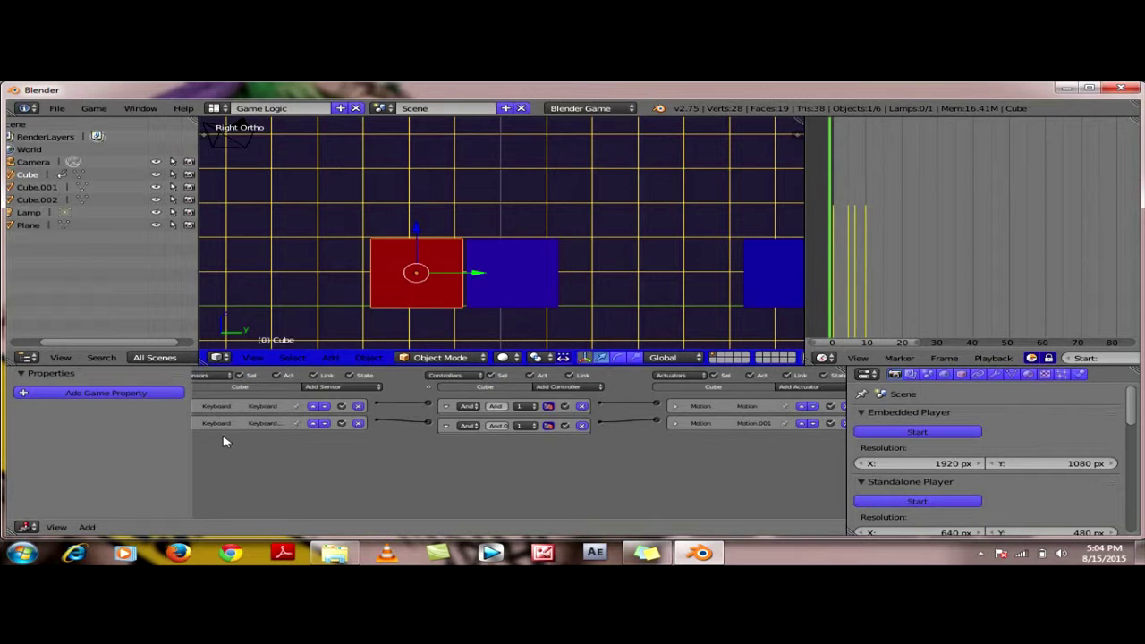
Step: Add a Keyboard sensor to the cube with W as its key and no modifier
left_click(326, 386)
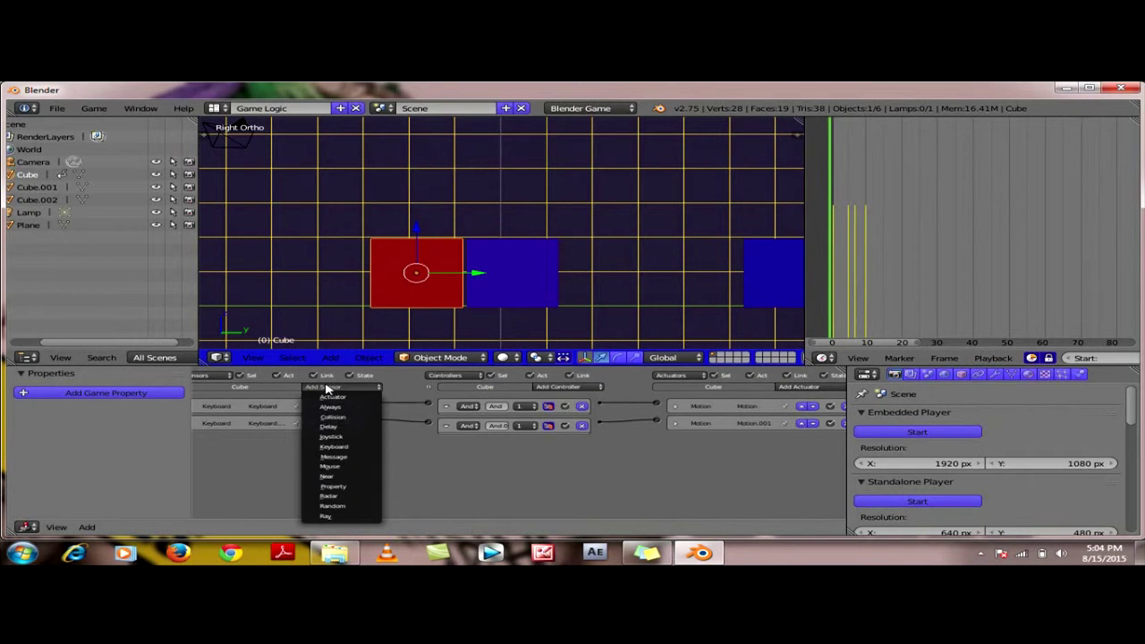
left_click(334, 448)
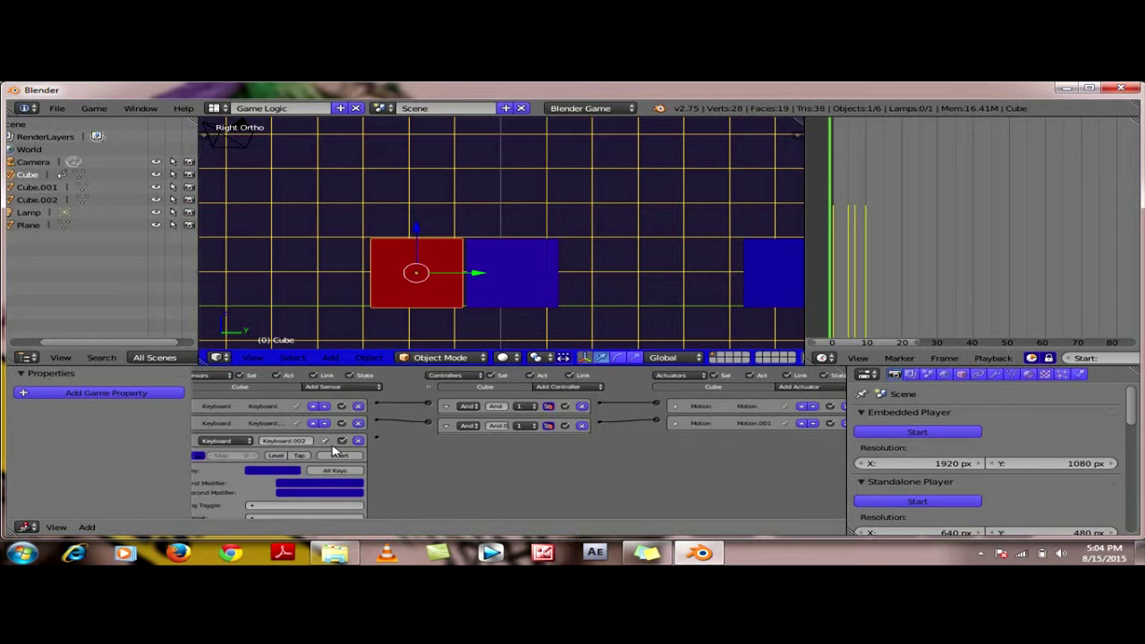
left_click(279, 472)
key("w")
left_click(299, 483)
key("Escape")
scroll(515, 451, "up", 1)
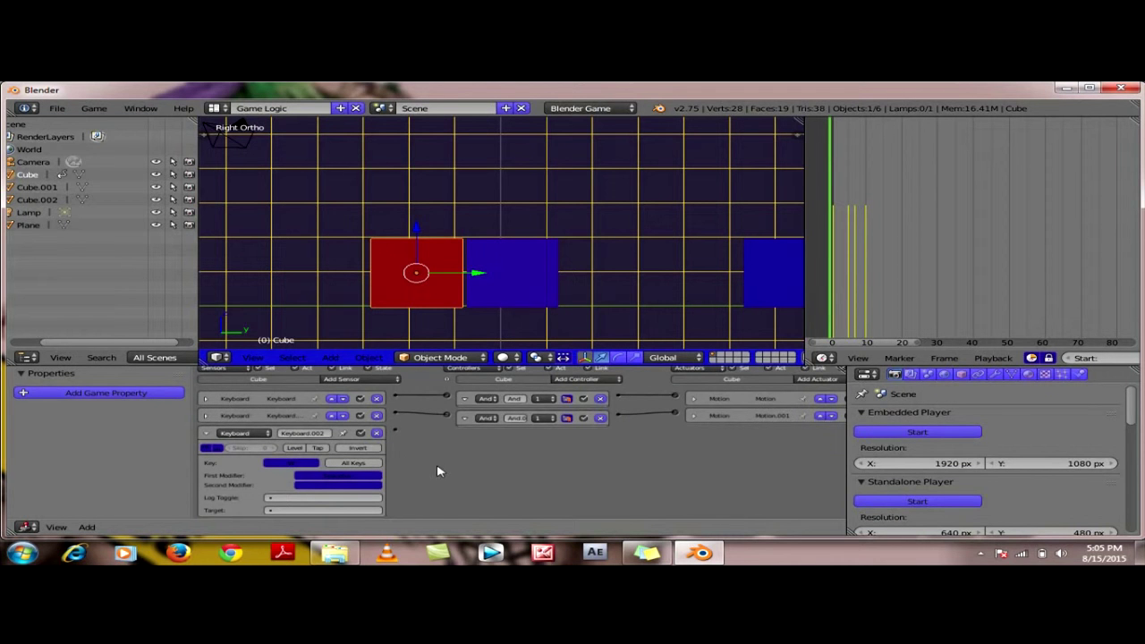
Step: Reassign Keyboard.002's key and link the first controller to the first Motion actuator
left_click(207, 404)
left_click(206, 404)
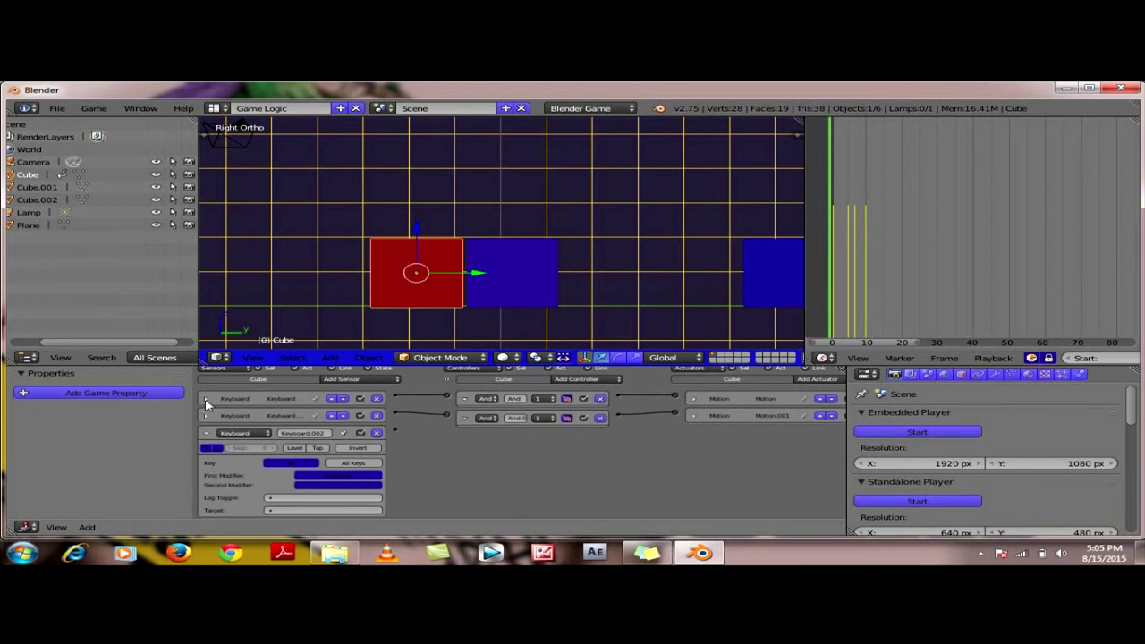
left_click(291, 467)
left_click(302, 476)
left_click_drag(619, 397, 619, 398)
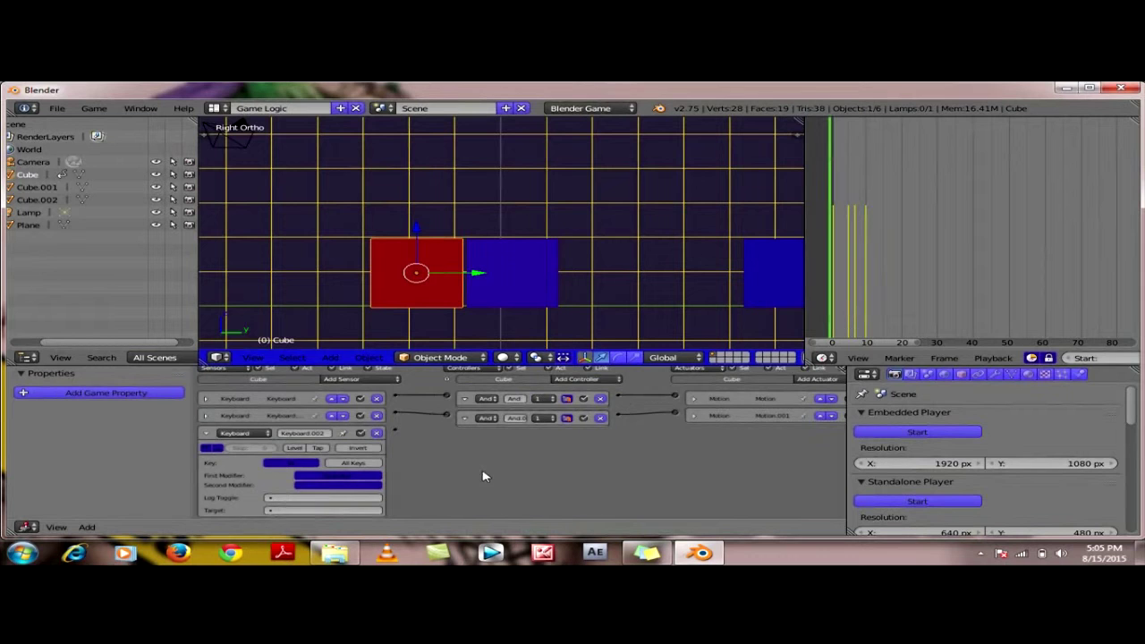
left_click(833, 381)
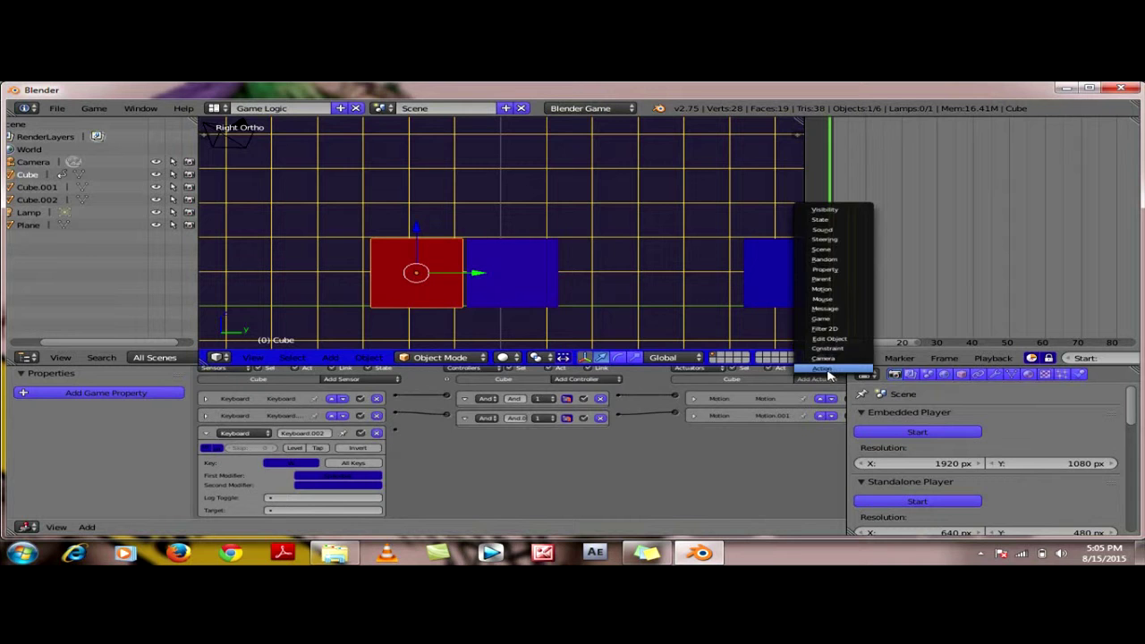
Step: Add an Action actuator playing CubeAction and preview the jump animation
left_click(824, 369)
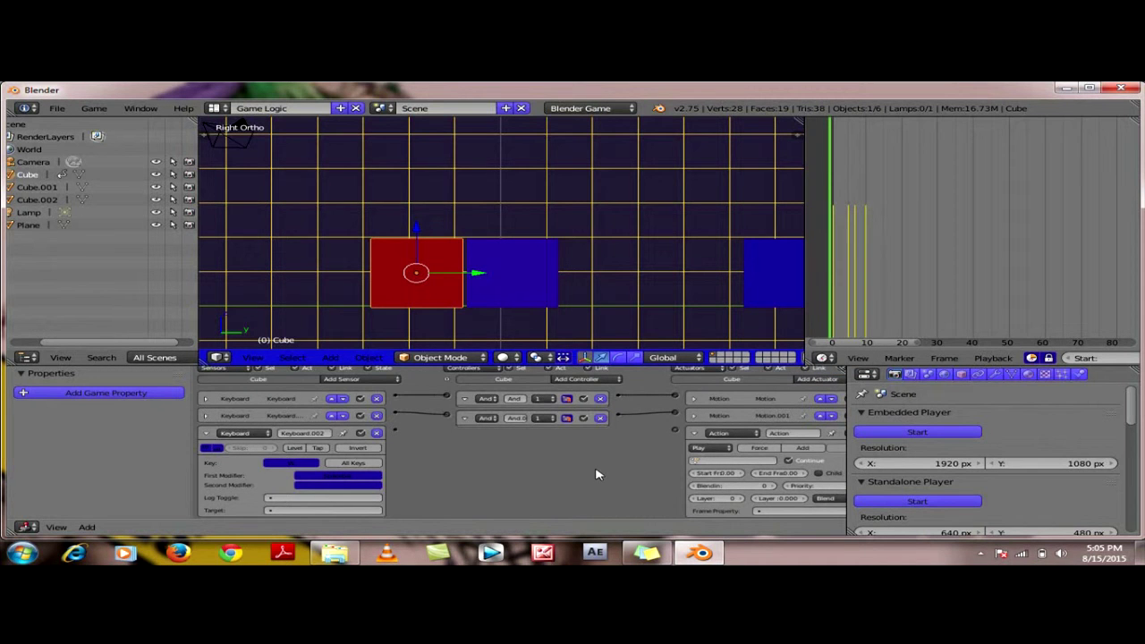
middle_click_drag(621, 456, 566, 442)
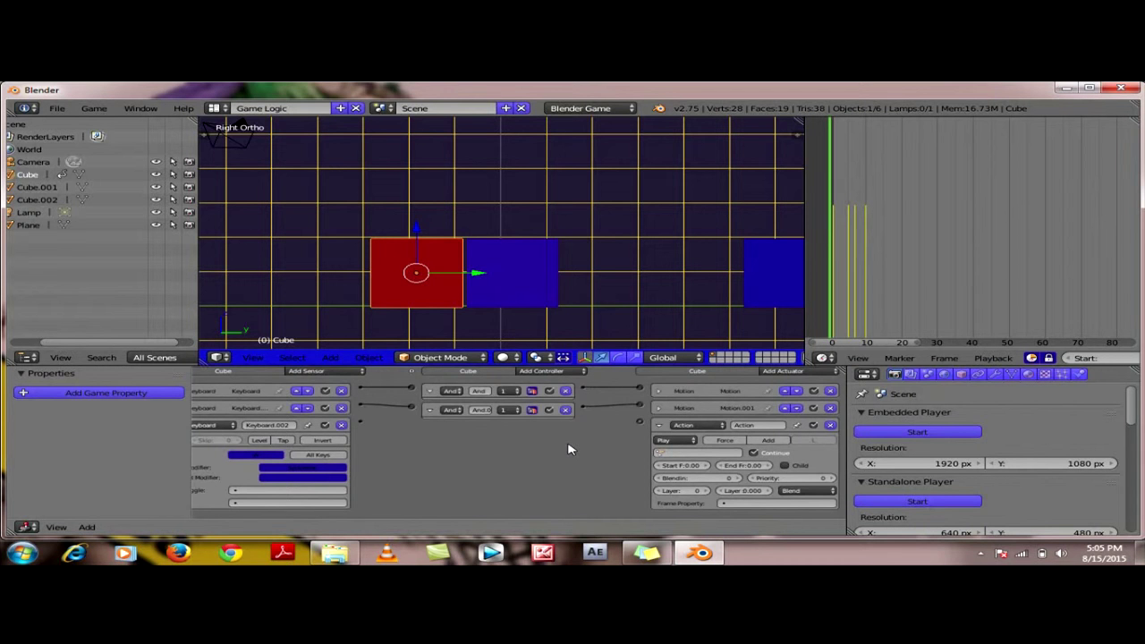
left_click(660, 452)
left_click(660, 452)
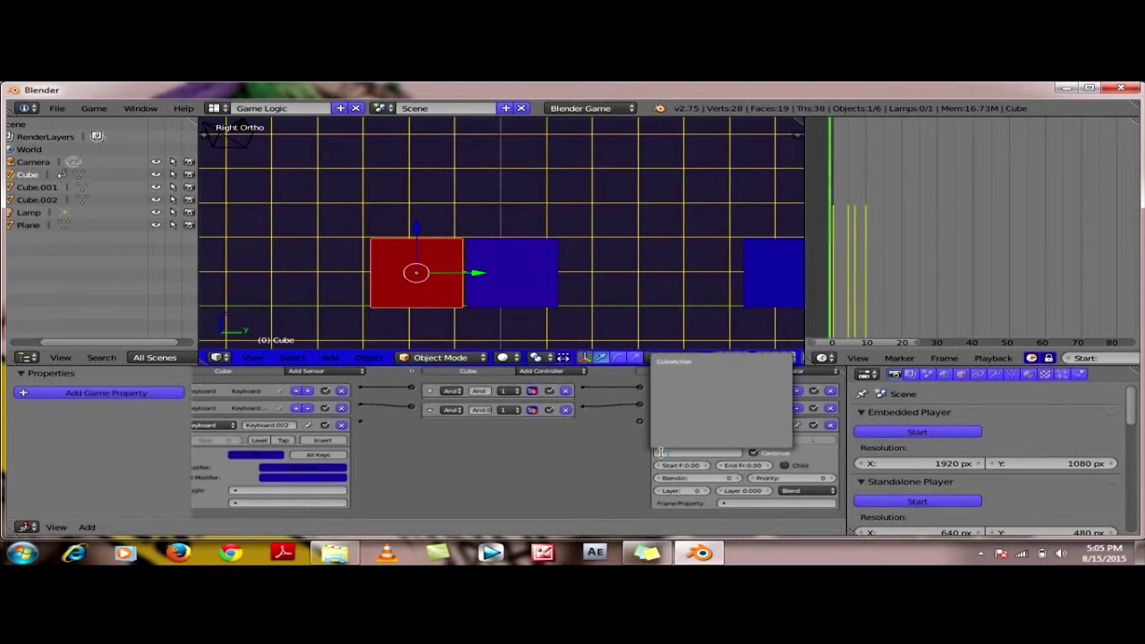
left_click(694, 359)
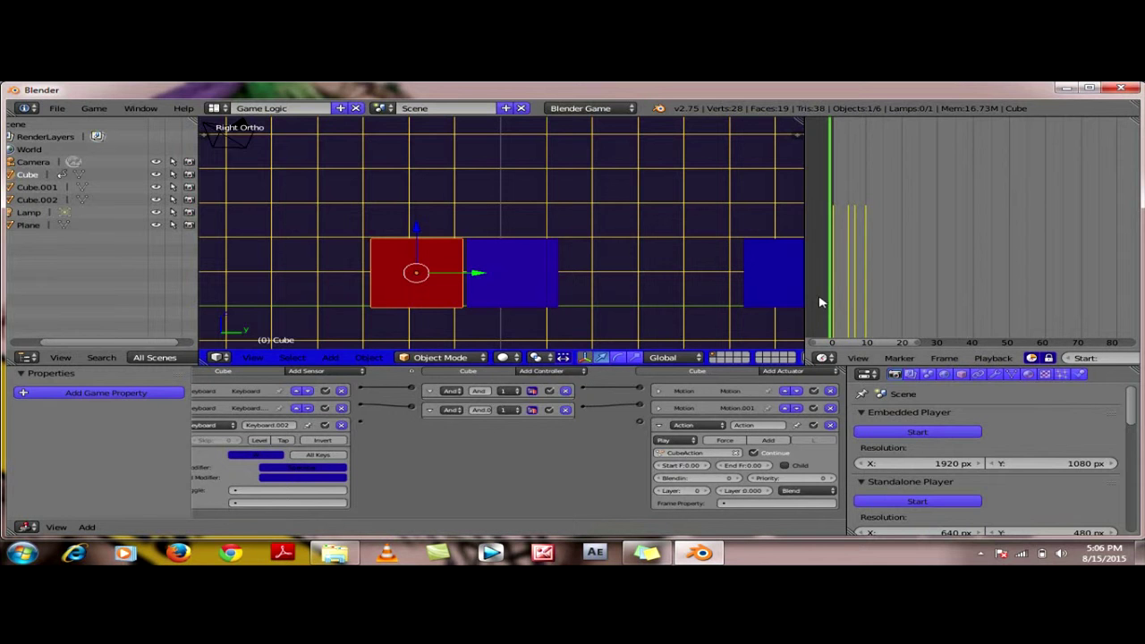
key("alt+a")
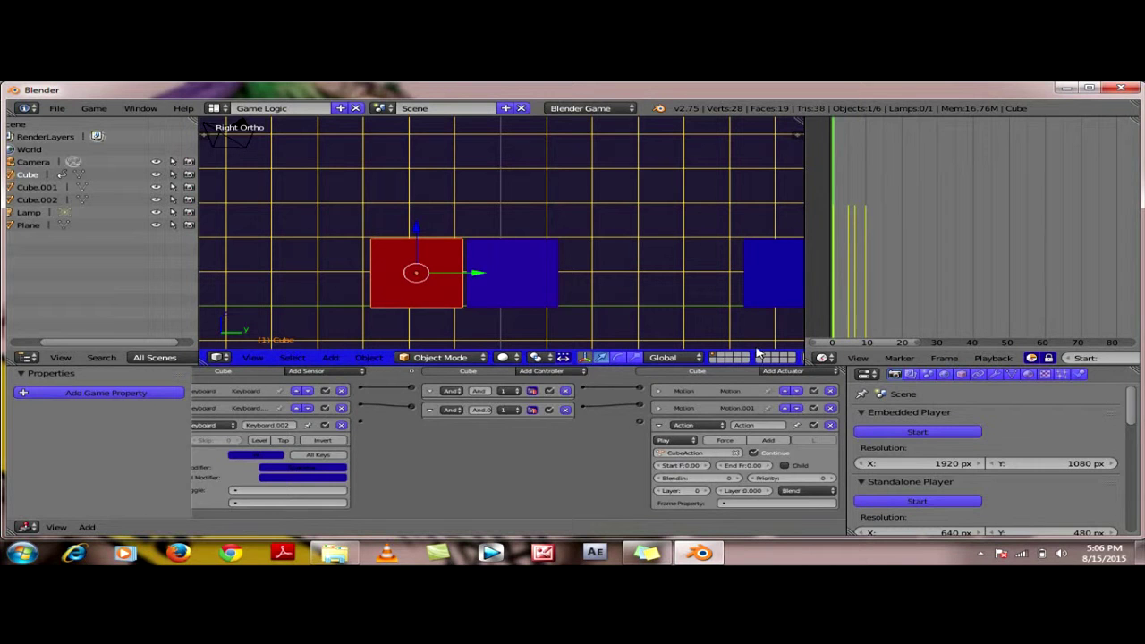
left_click(960, 375)
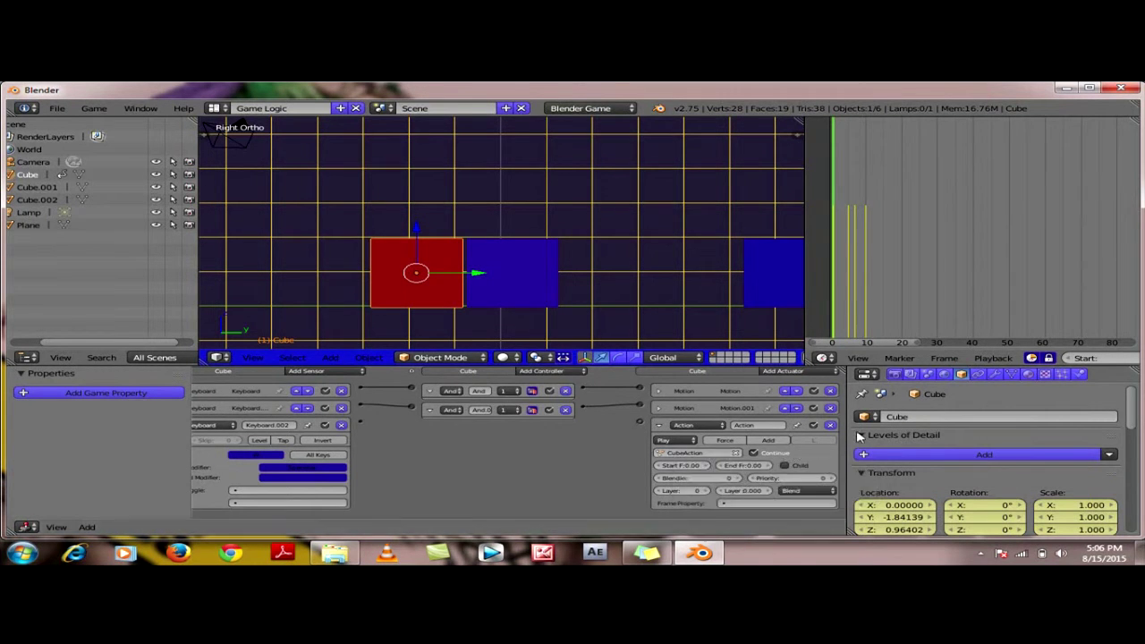
Step: Set the action's frames from 0 to 9 and wire Keyboard.002 into the new controller
left_click(691, 455)
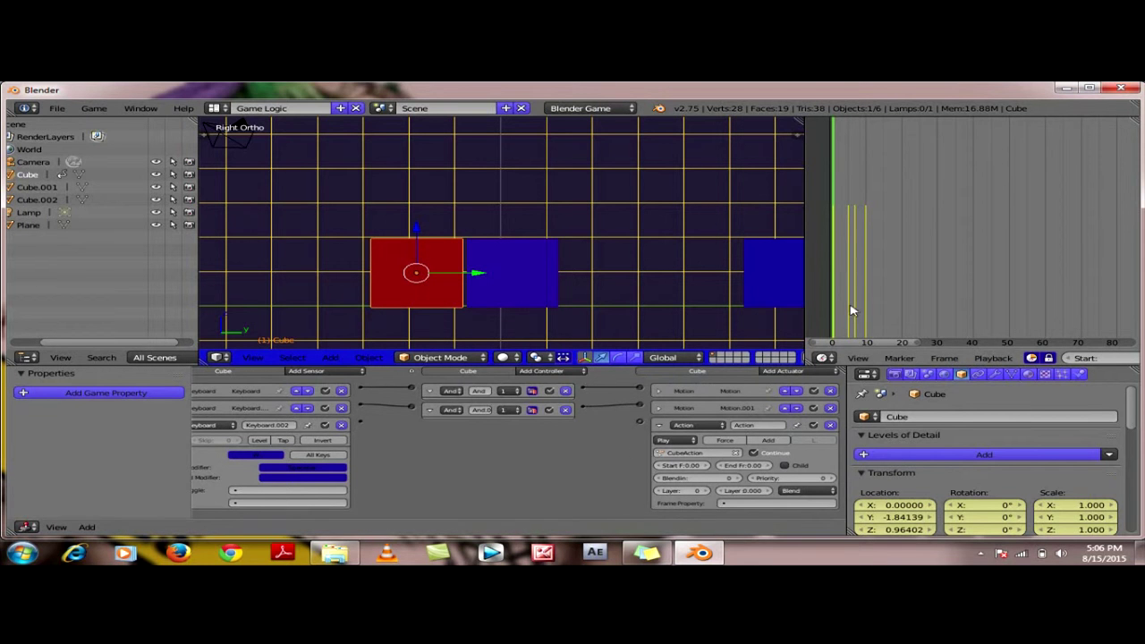
left_click(686, 467)
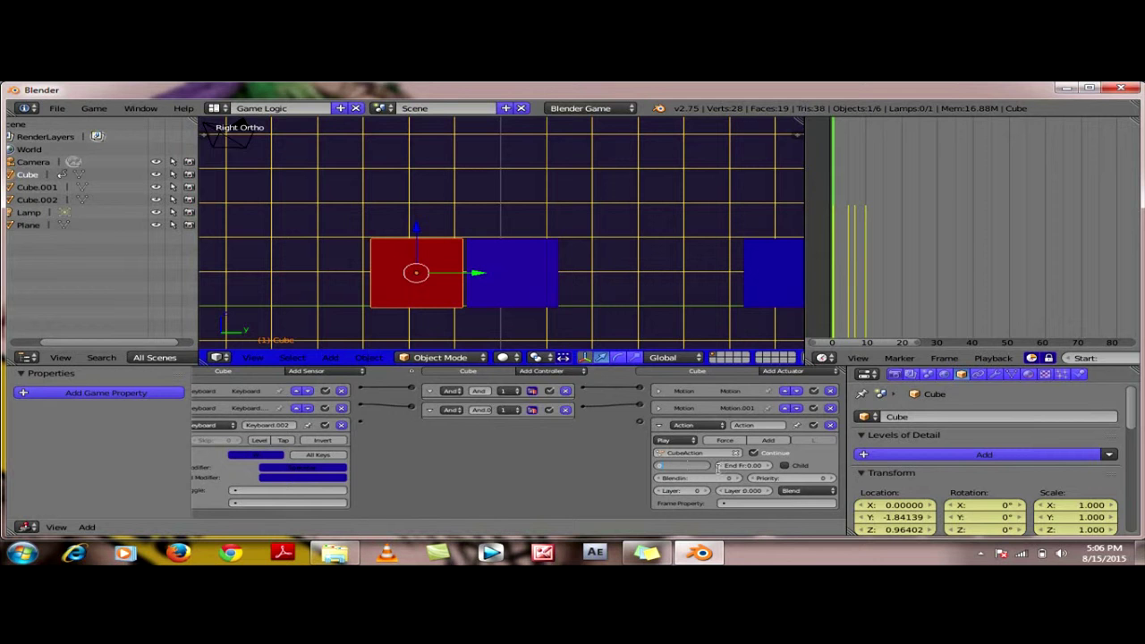
key("Return")
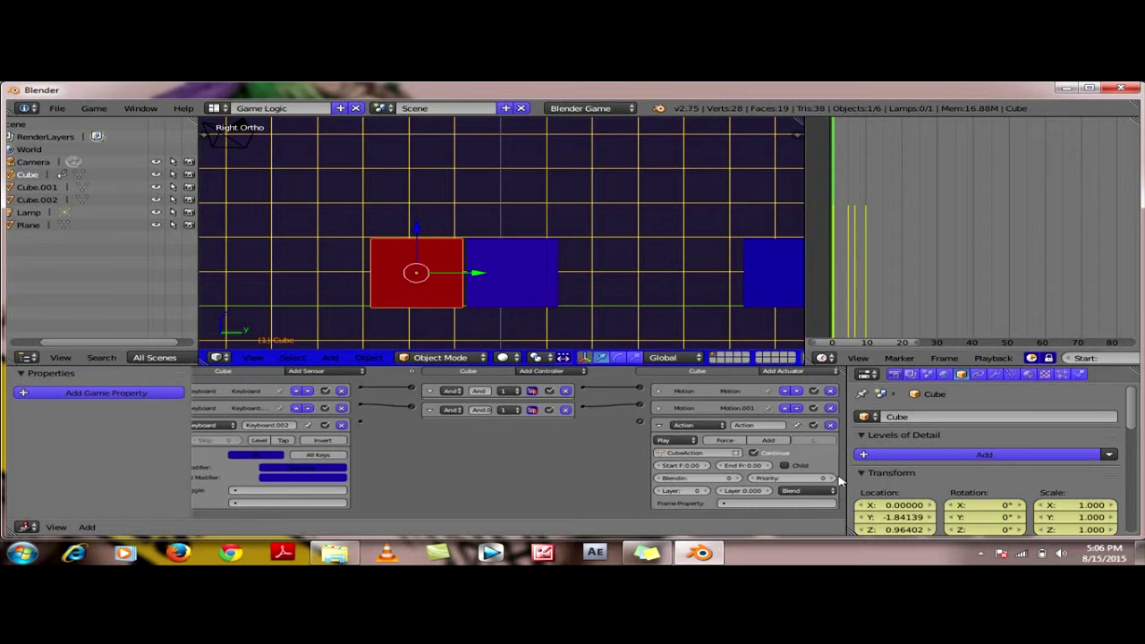
left_click(751, 466)
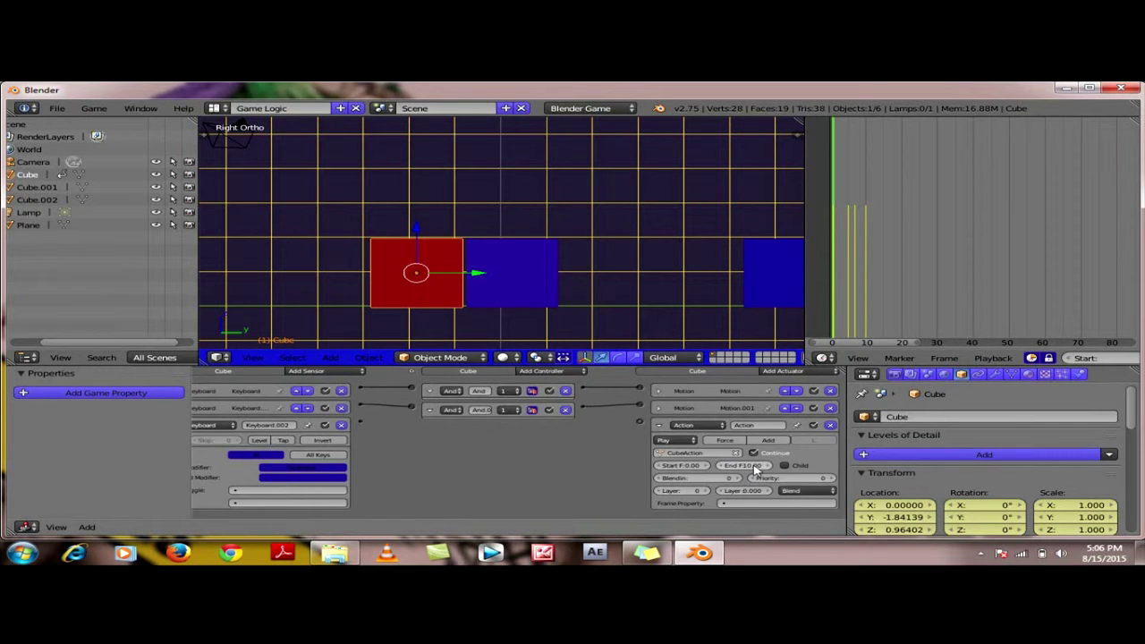
key("Return")
left_click(745, 464)
key("Return")
mouse_move(362, 423)
left_mouse_down()
mouse_move(624, 435)
mouse_move(640, 424)
left_mouse_up()
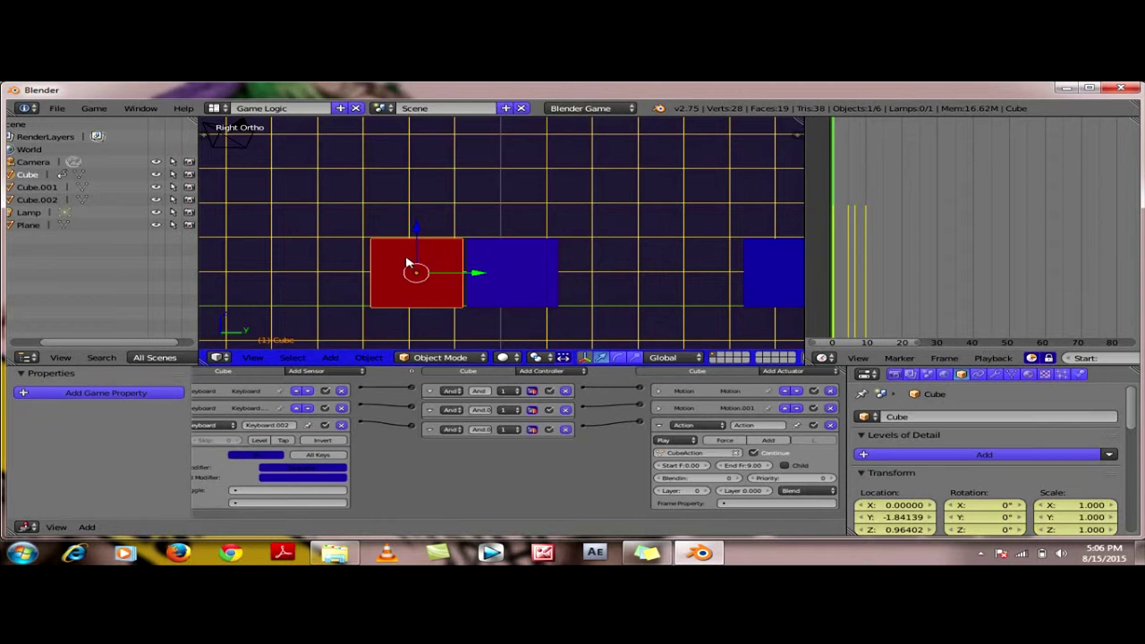
Step: Zoom out and move the red cube farther left along Y
scroll(404, 266, "down", 1)
scroll(404, 269, "down", 2)
scroll(404, 268, "down", 2)
scroll(404, 269, "down", 1)
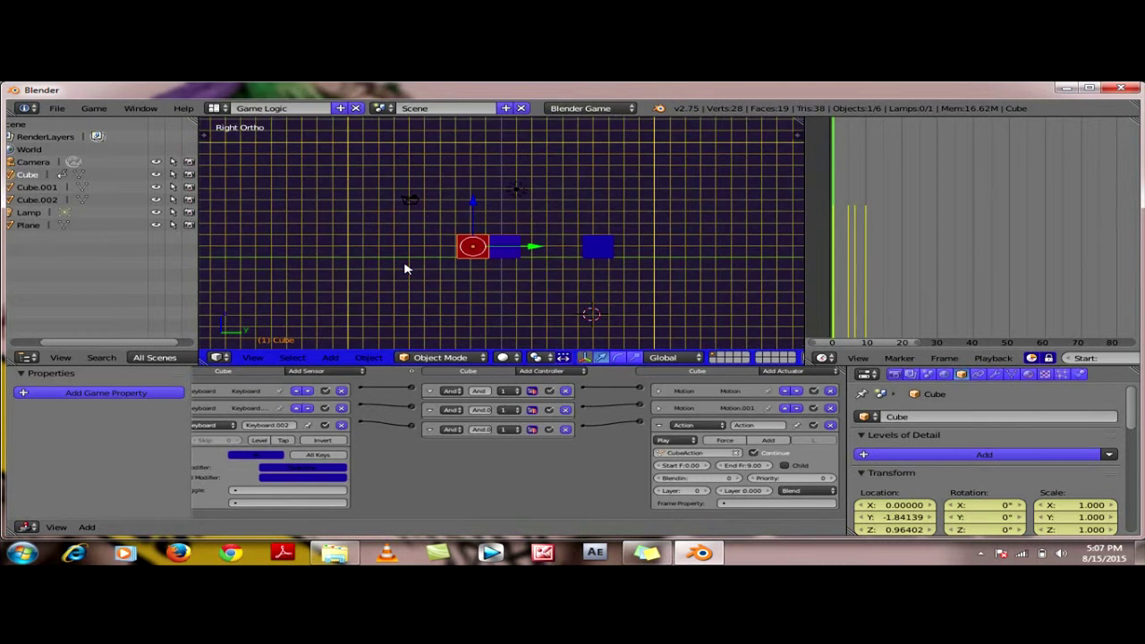
scroll(404, 268, "down", 1)
scroll(405, 268, "up", 2)
scroll(404, 269, "down", 1)
left_click_drag(536, 249, 445, 259)
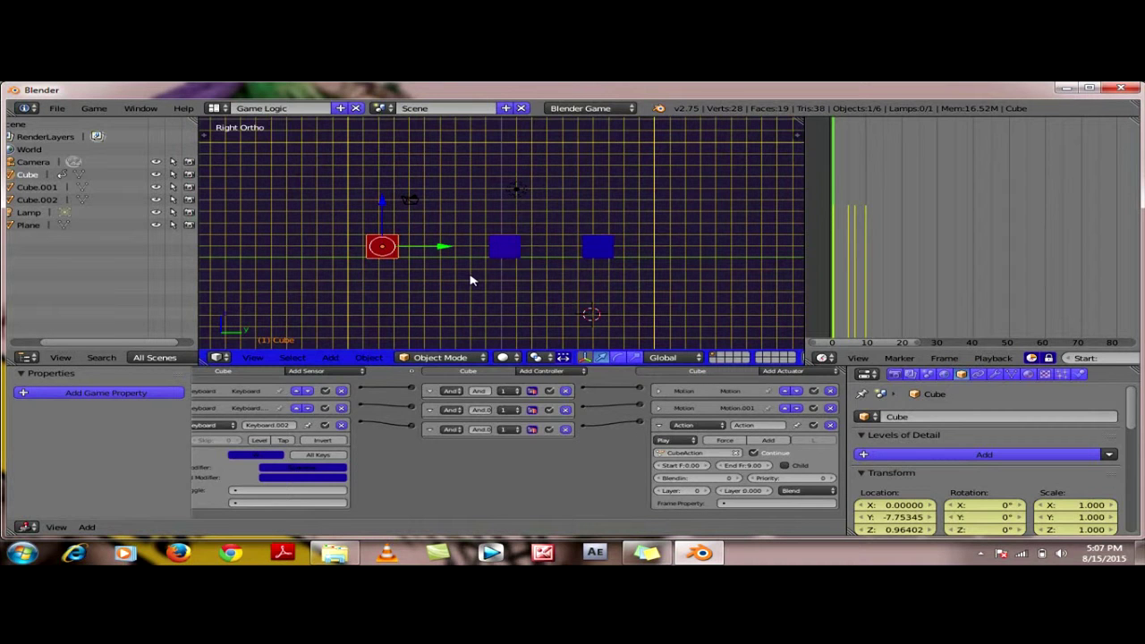
Step: Play the game with P, steering and jumping the red cube over the blue cubes, then quit with Esc
key("p")
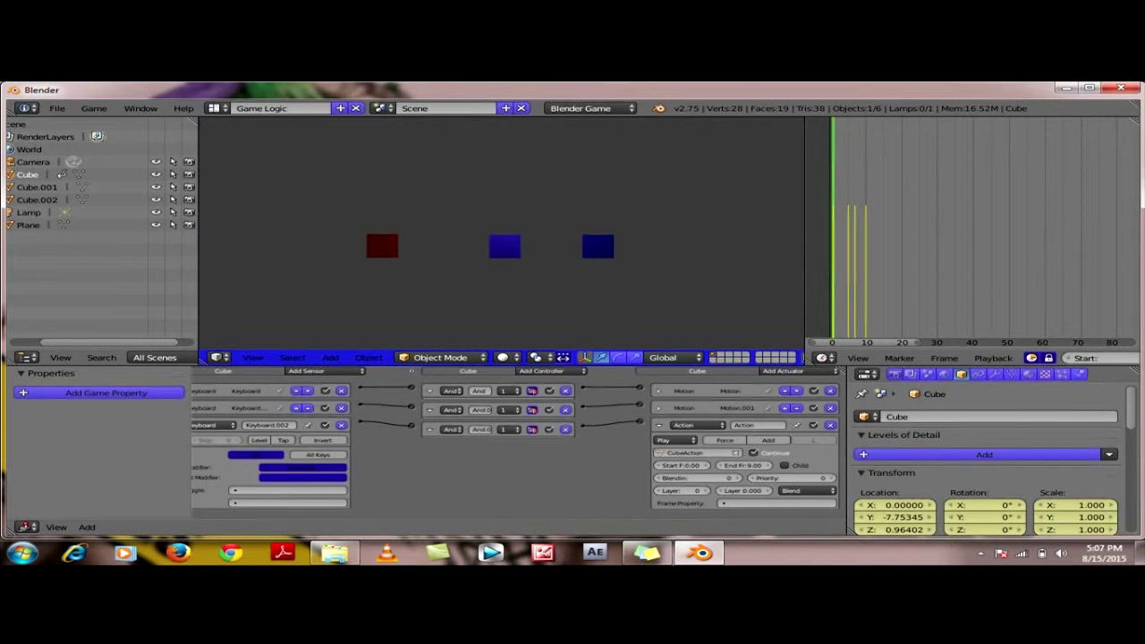
key("Right")
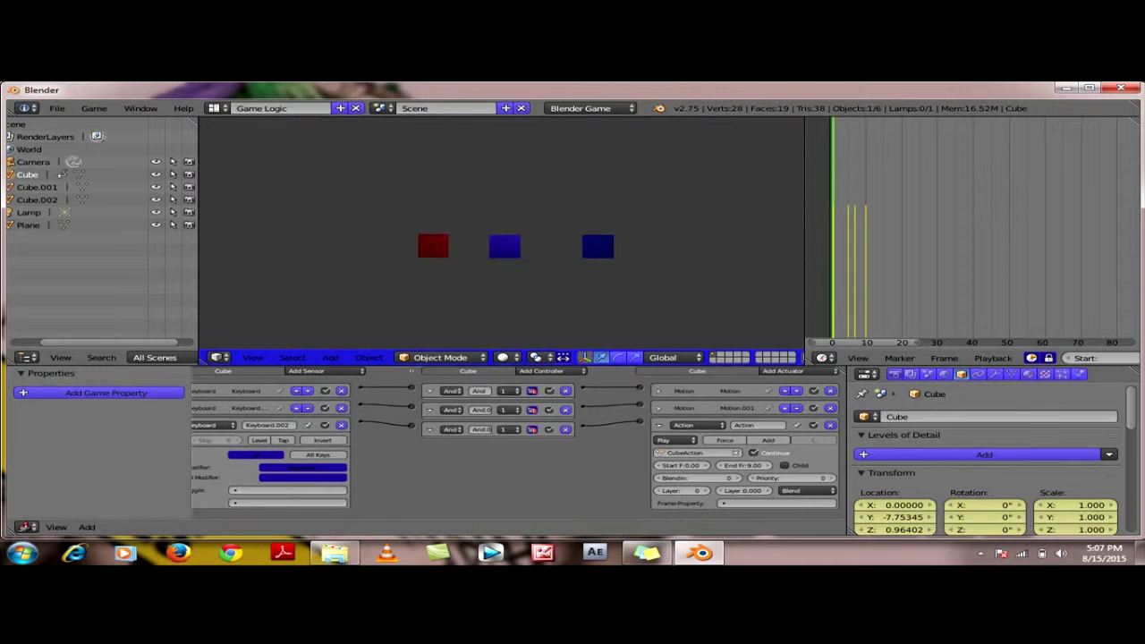
key("Left")
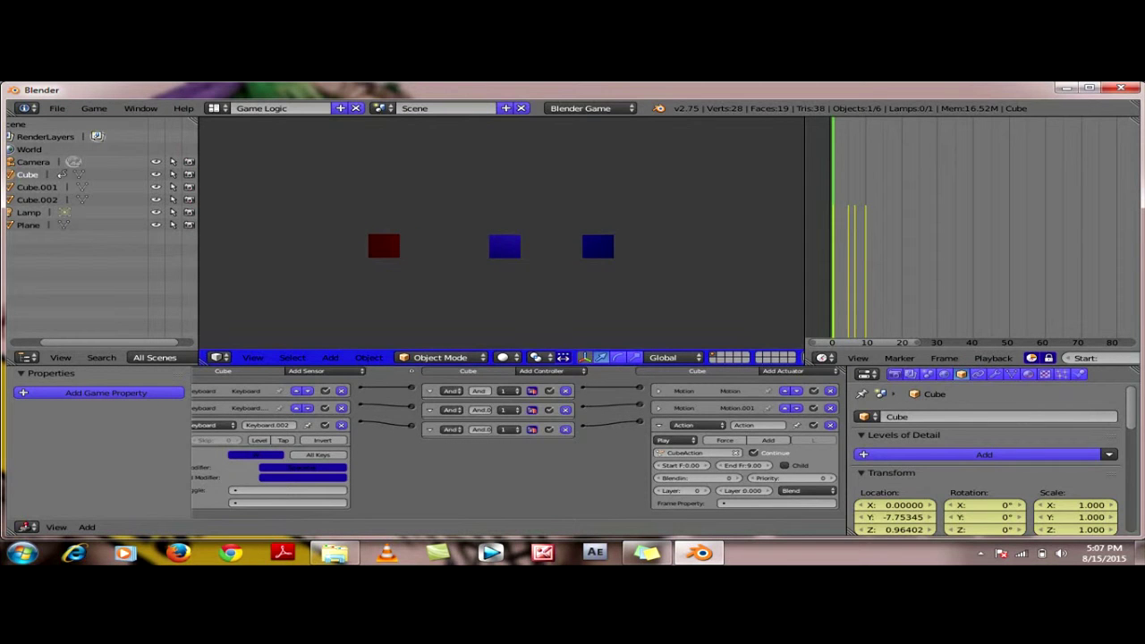
key("Right")
key("Up")
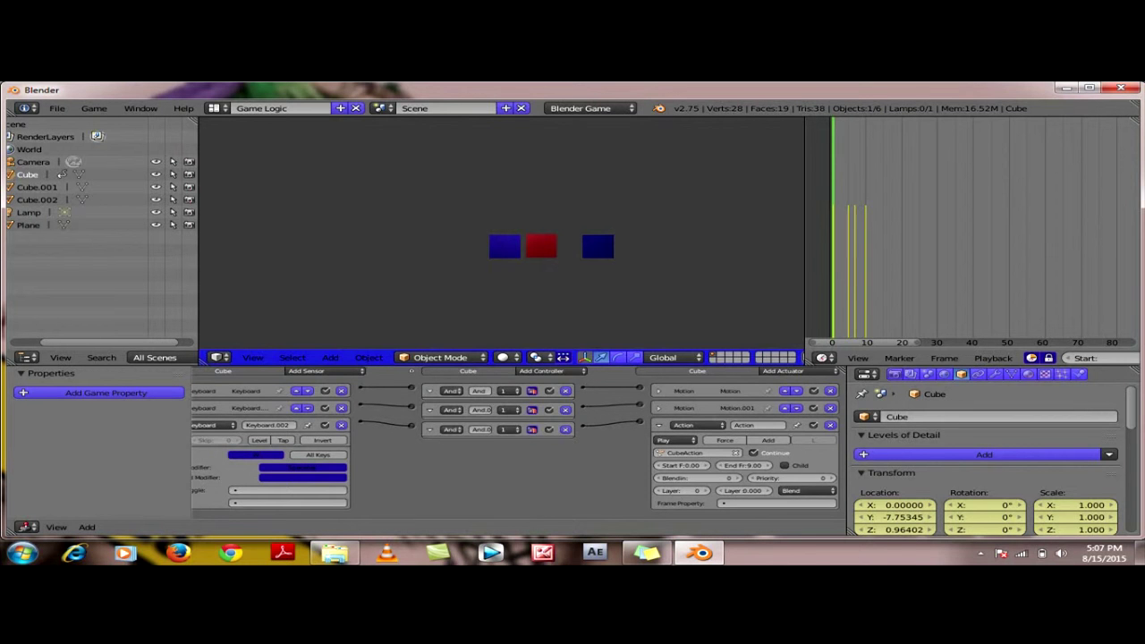
key("Right")
key("Up")
key("Left")
key("Up")
key("Left")
key("Up")
key("Left")
key("Up")
key("Right")
key("Up")
key("Up")
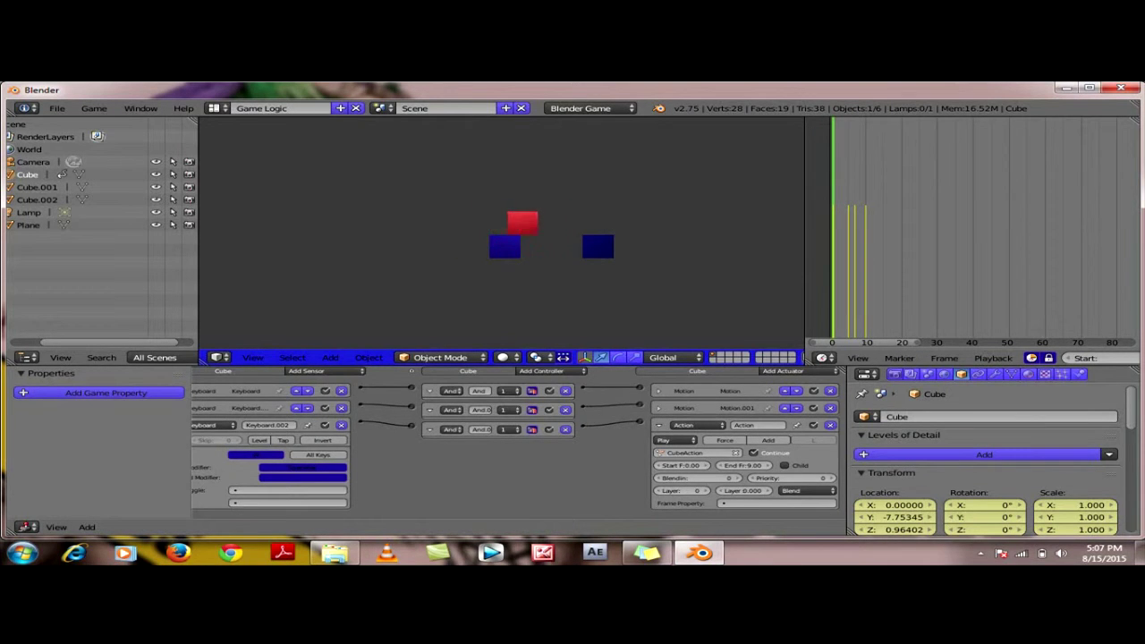
key("Escape")
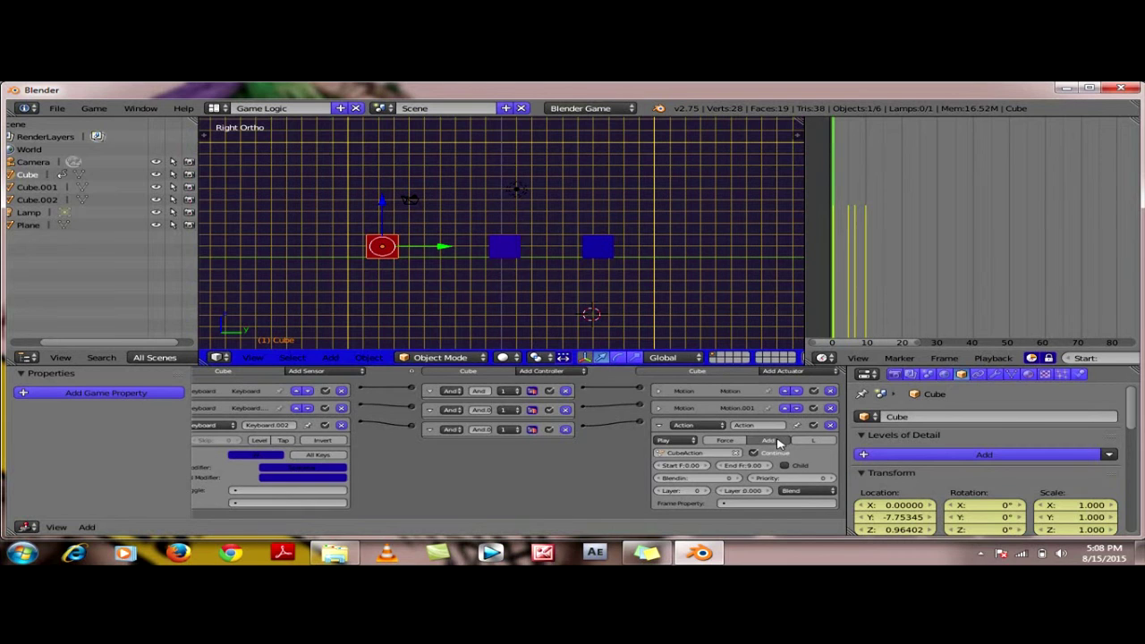
key("p")
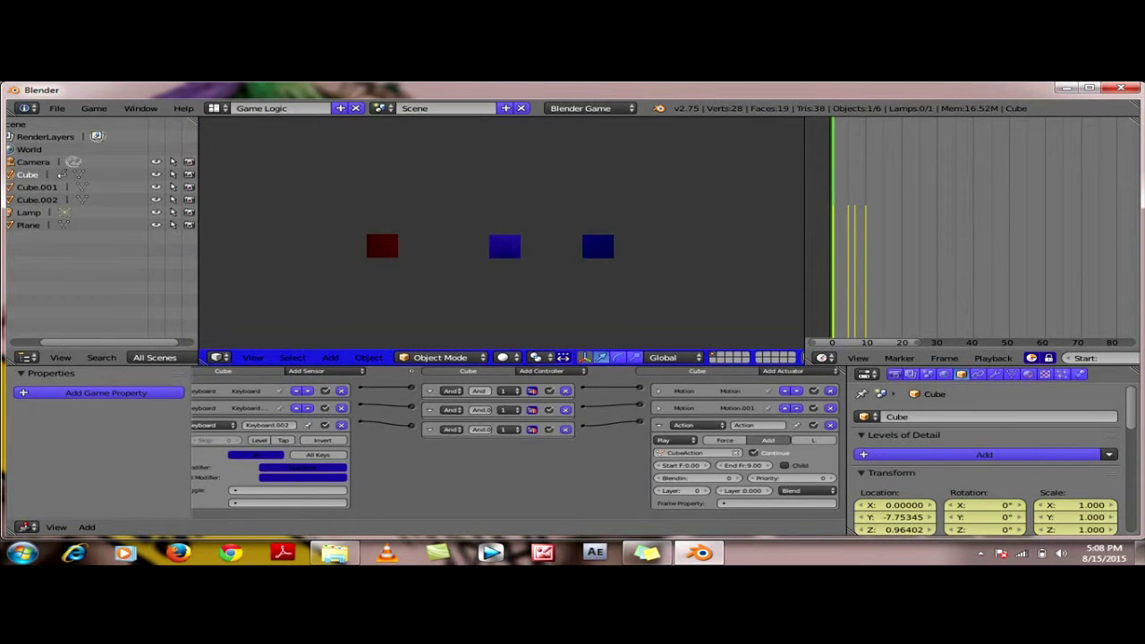
key("Right")
key("Up")
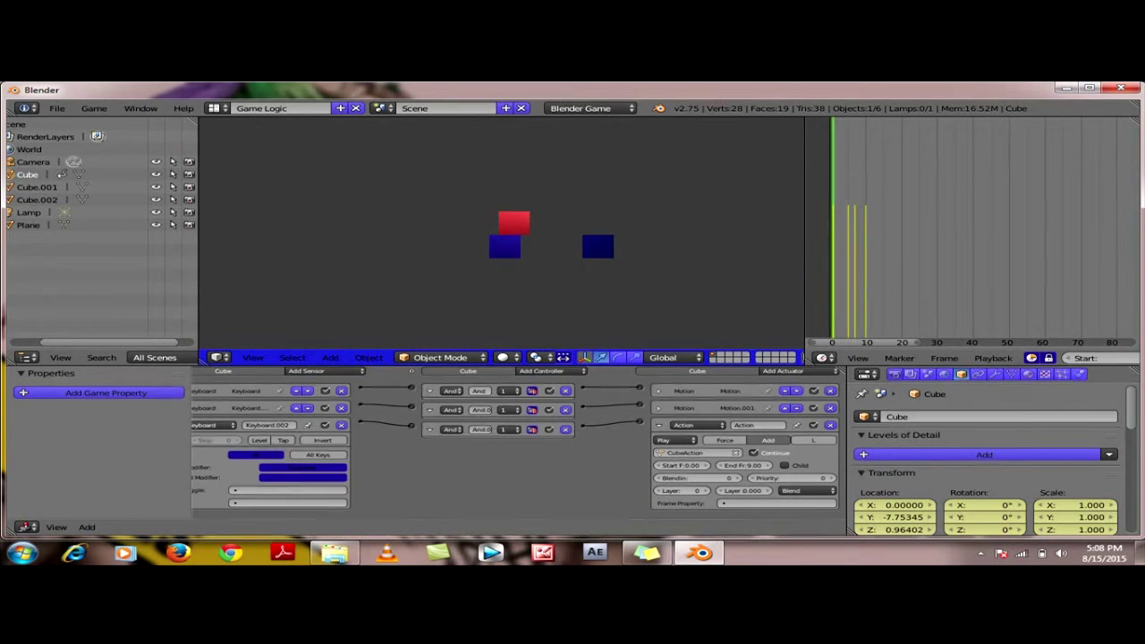
key("Right")
key("Up")
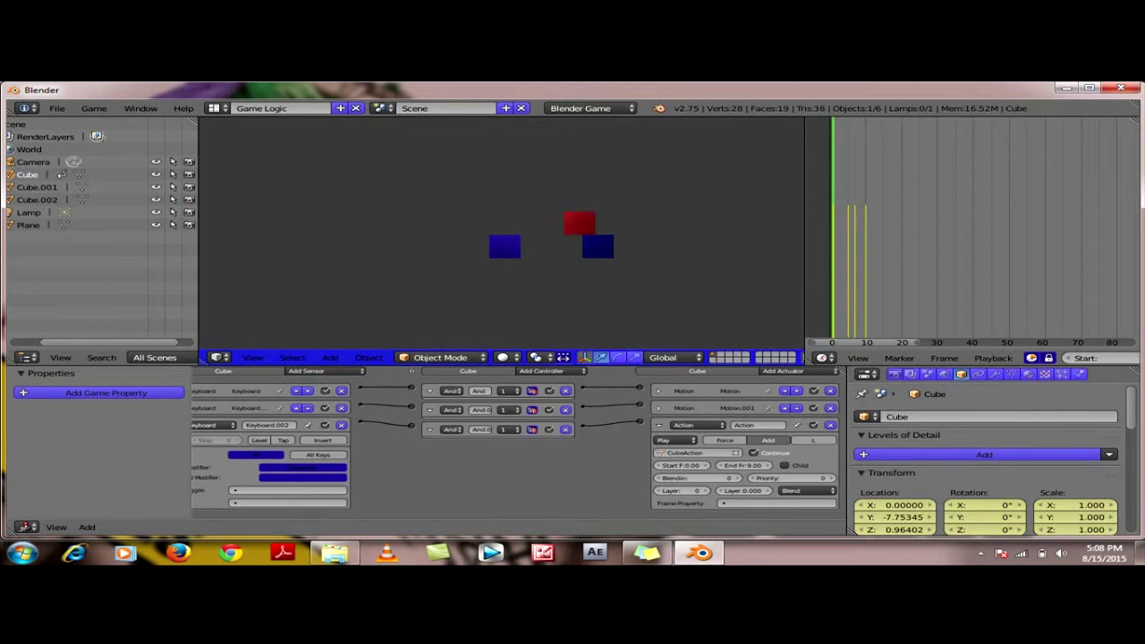
key("Right")
key("Left")
key("Right")
key("Up")
key("Right")
key("Escape")
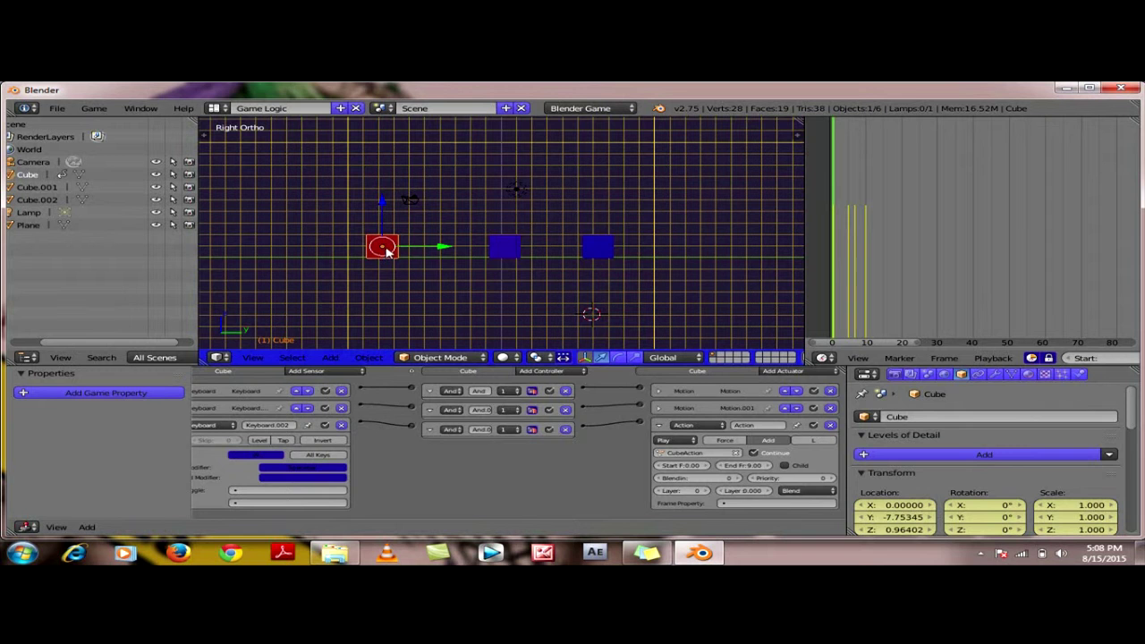
Step: Select the camera, then zoom and orbit to a close, low angled view of the cubes
mouse_move(421, 241)
middle_mouse_down()
mouse_move(531, 272)
mouse_move(536, 263)
mouse_move(411, 295)
middle_mouse_up()
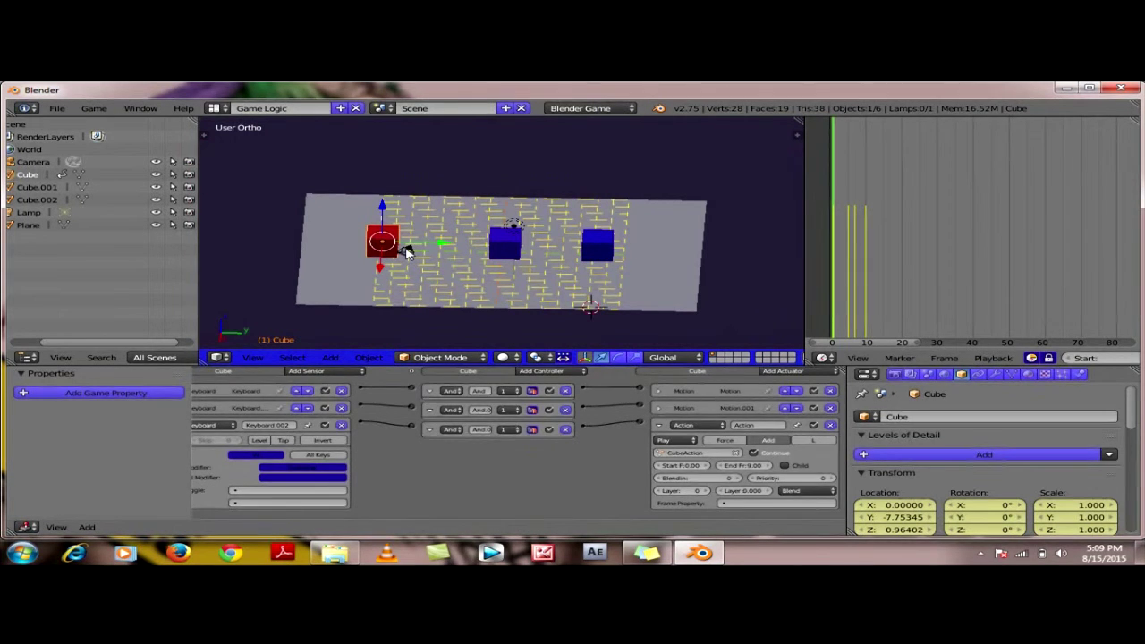
right_click(405, 251)
scroll(405, 251, "up", 4)
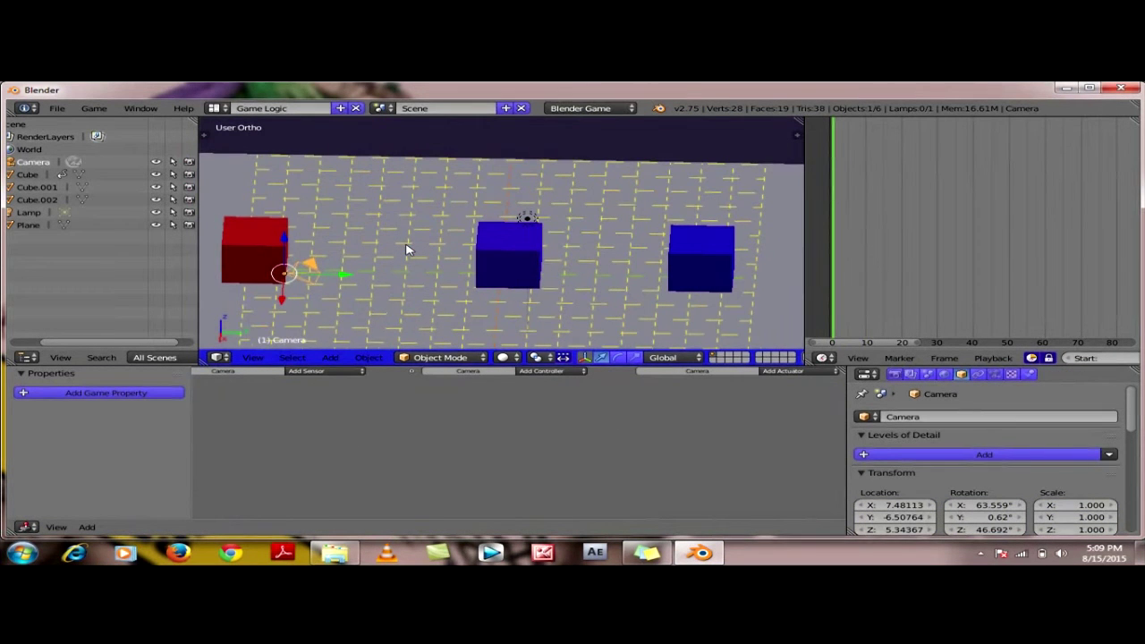
scroll(497, 251, "up", 2)
scroll(497, 251, "up", 1)
middle_click_drag(440, 296, 416, 276)
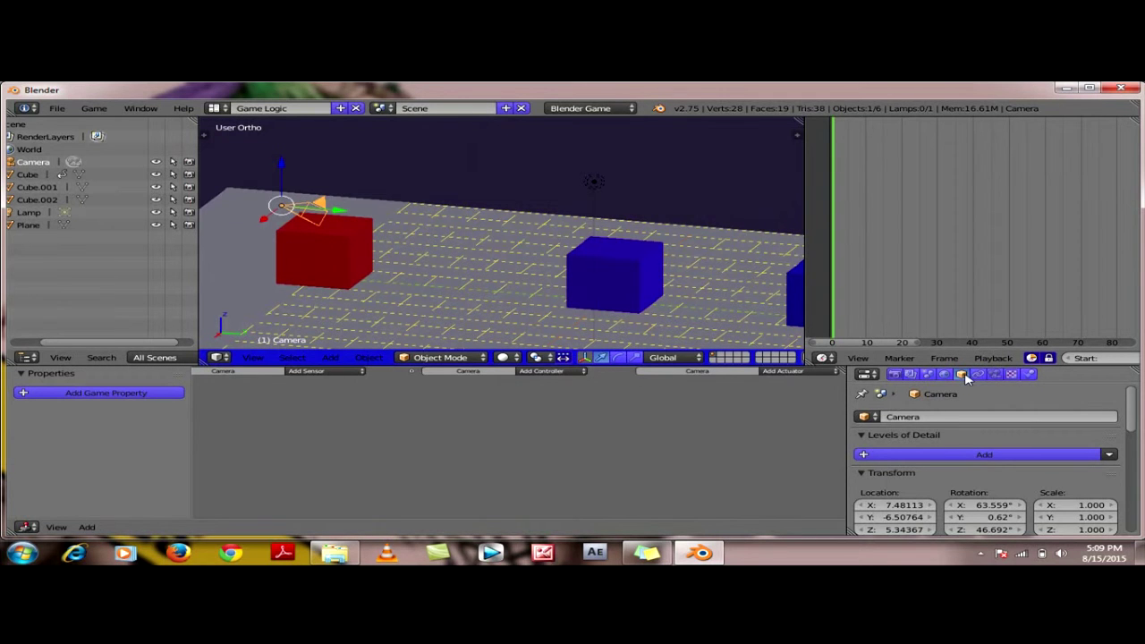
Step: Reset the camera's X and Y rotation to 0° in the Transform panel
left_click_drag(1132, 399, 1132, 410)
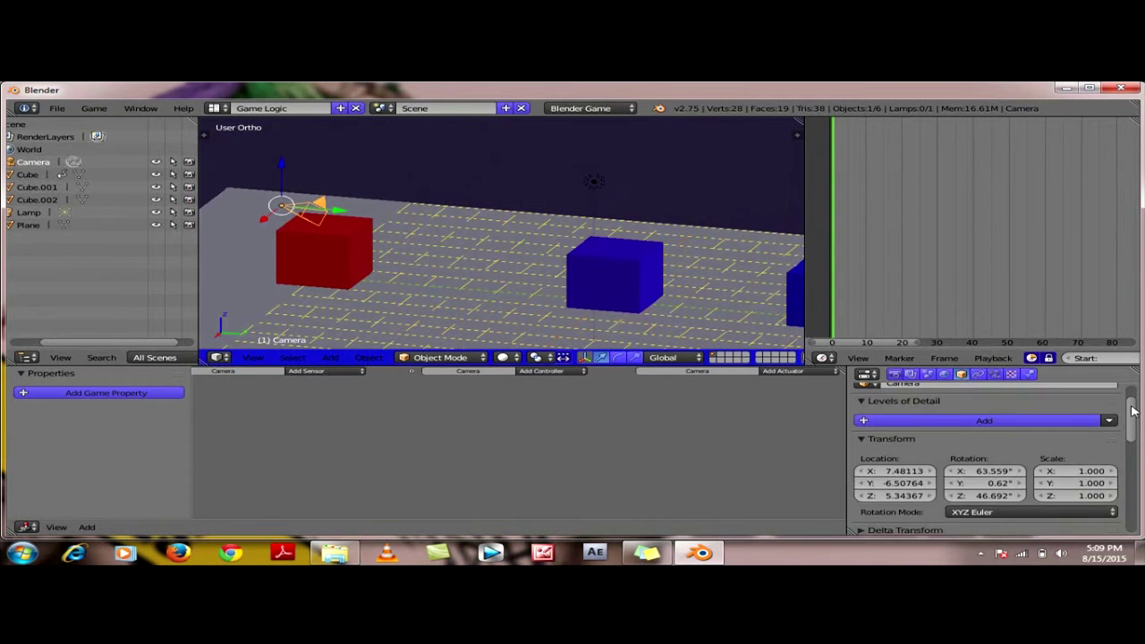
left_click(975, 471)
left_click(981, 471)
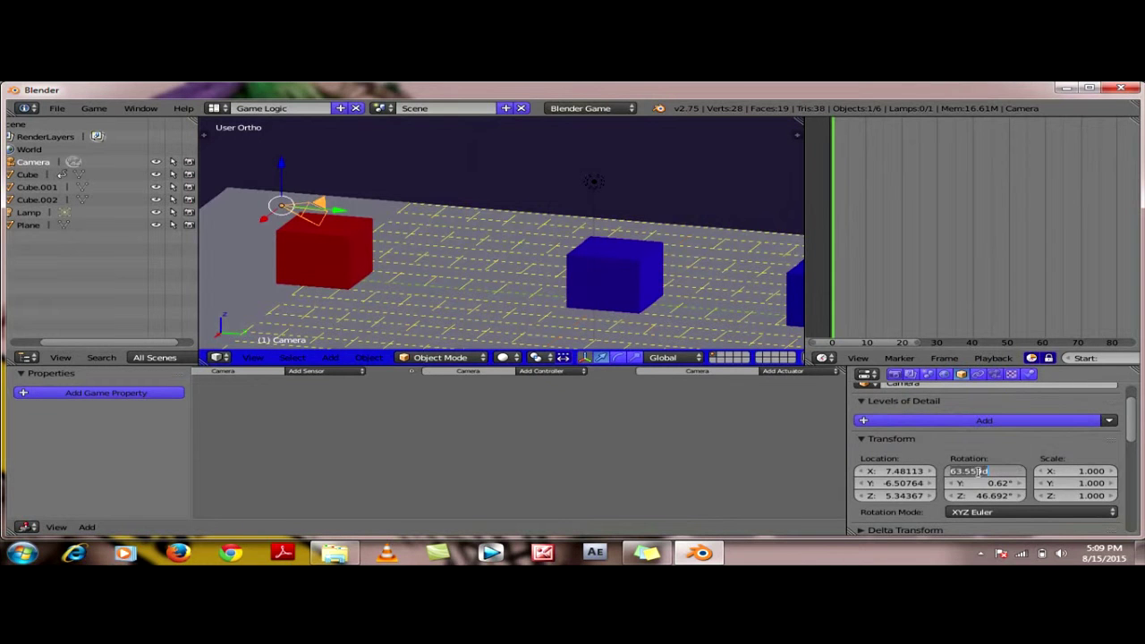
type("0")
key("Return")
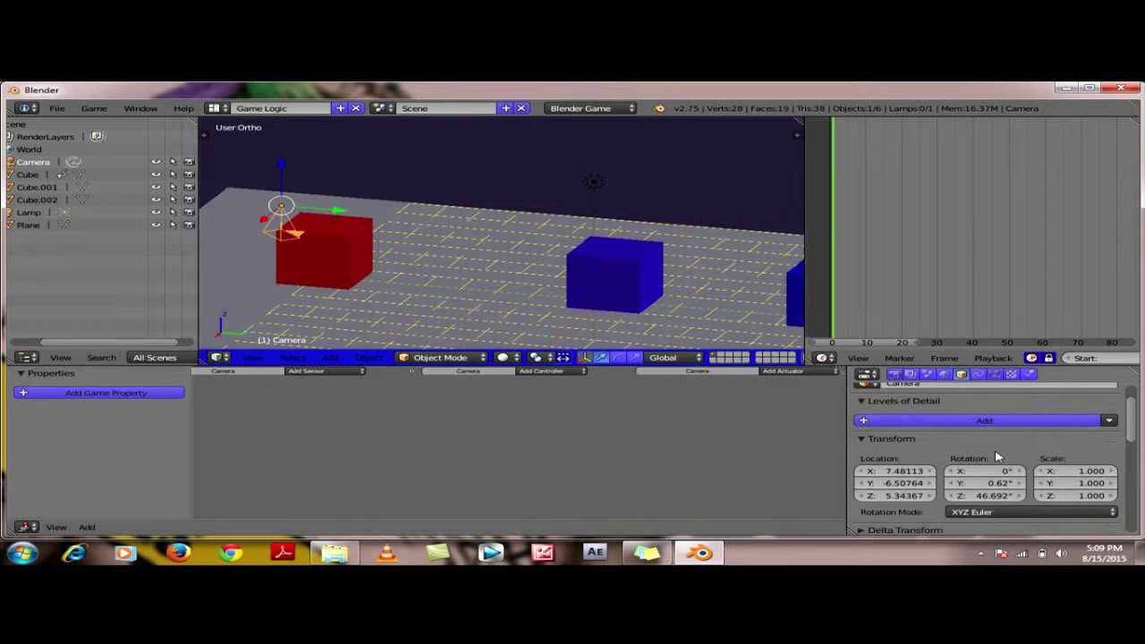
left_click(983, 482)
left_click(984, 482)
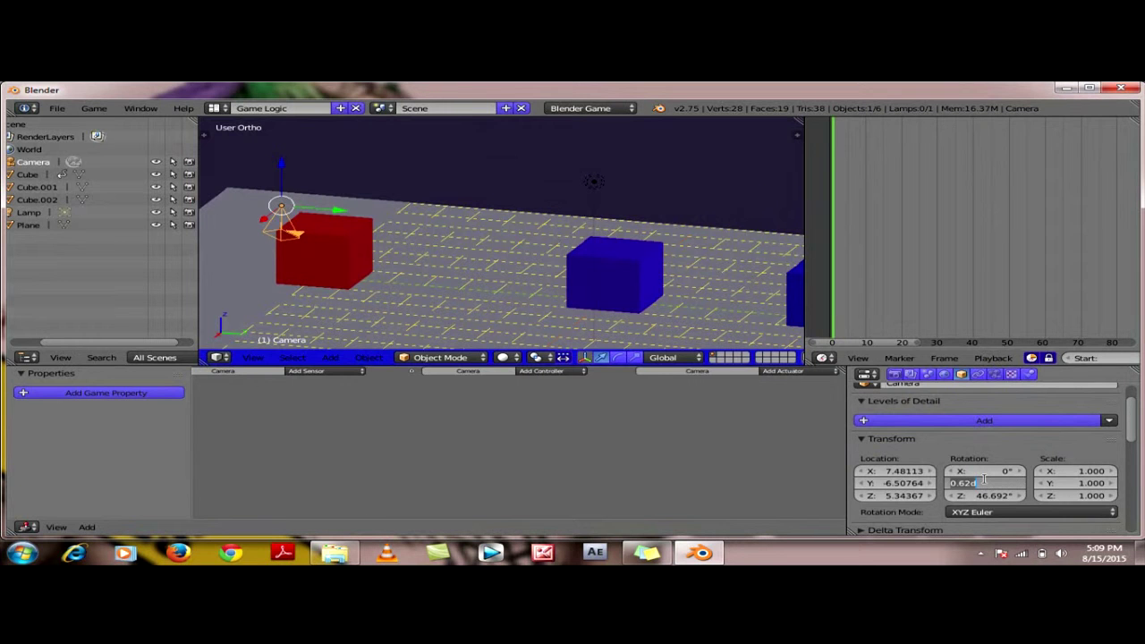
type("0")
key("Return")
Step: Set the camera's Z rotation to 0° and its X rotation to 90°
double_click(981, 496)
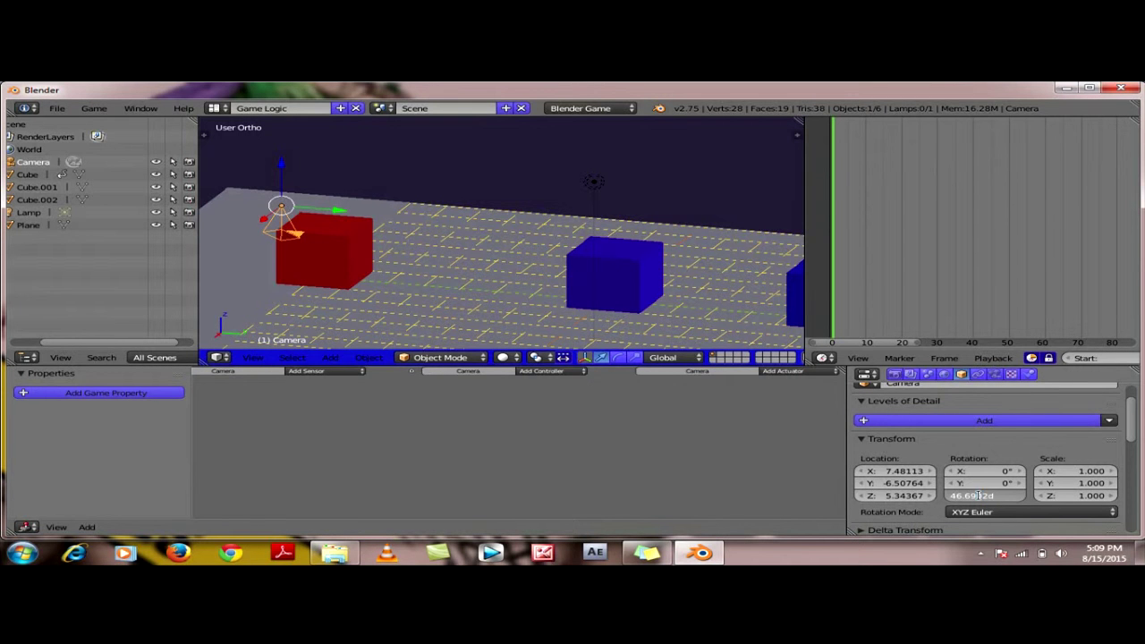
type("0")
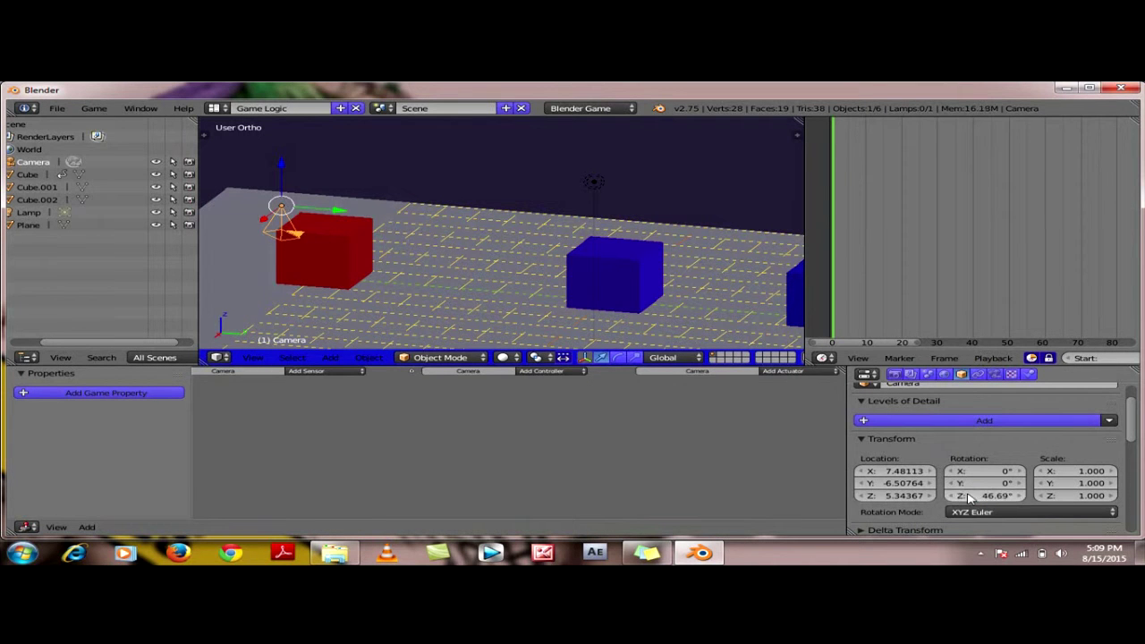
key("Return")
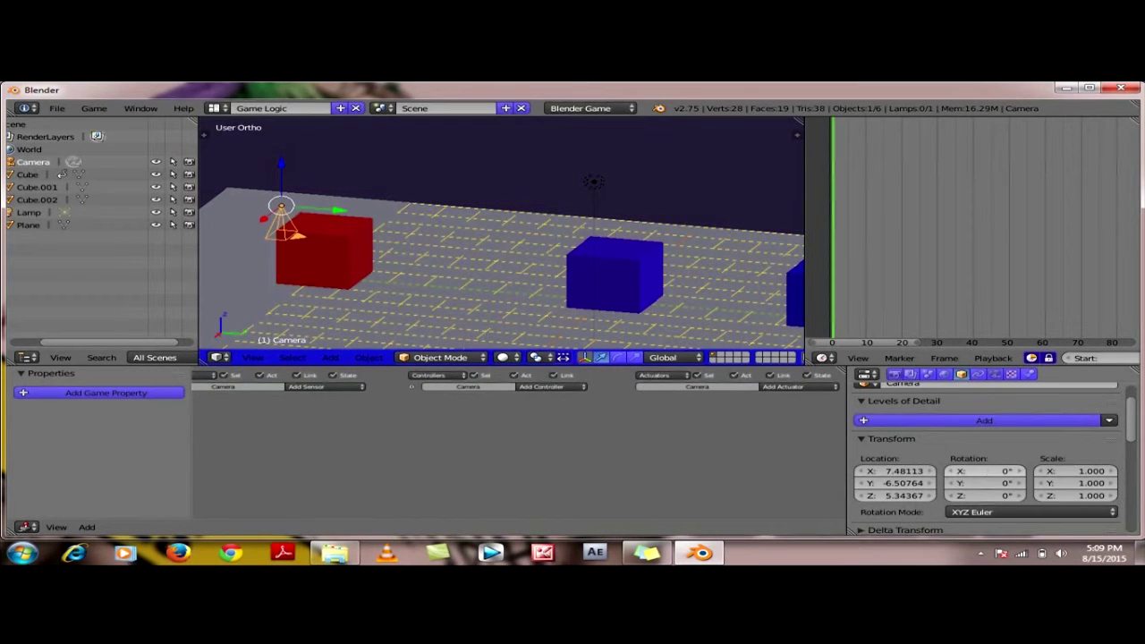
left_click(986, 470)
type("90")
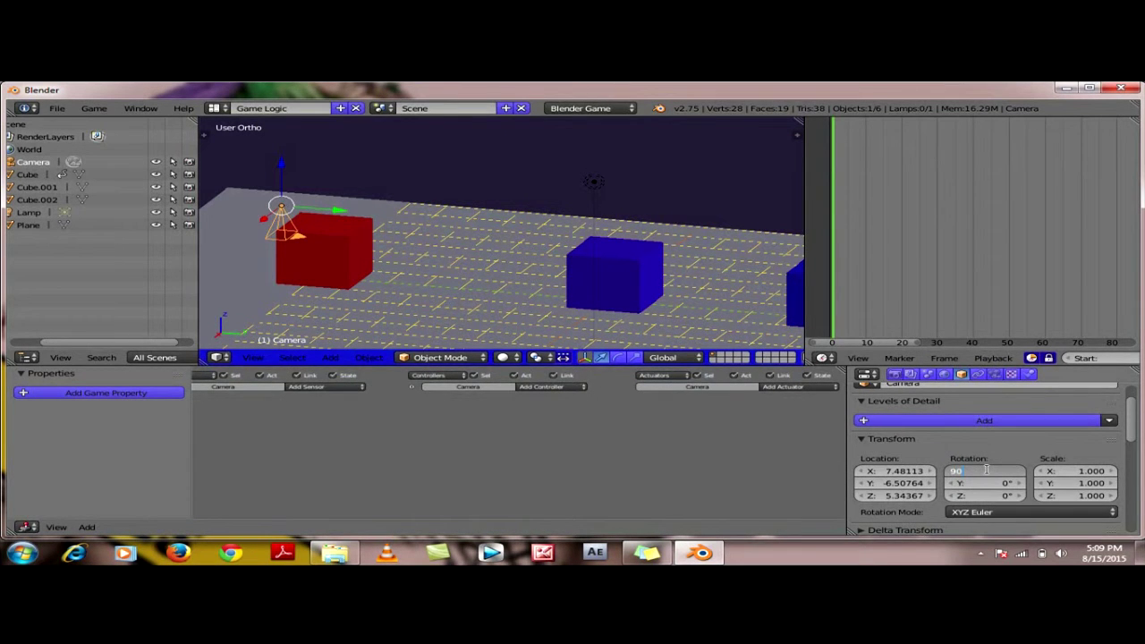
key("Return")
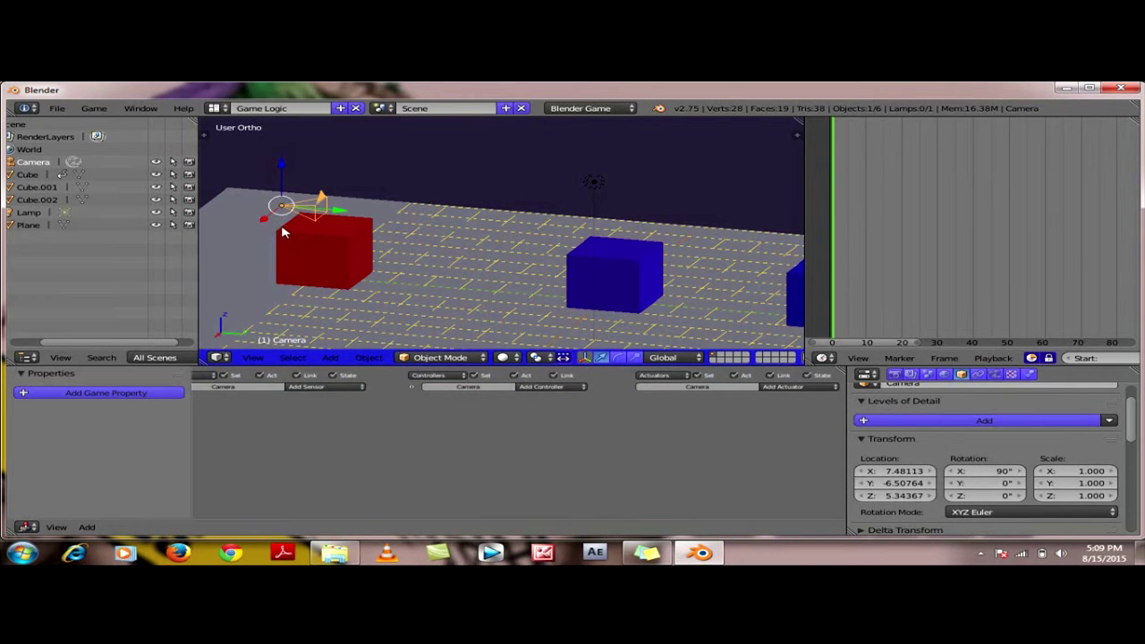
Step: Orbit to a near-level side view and select the camera above the red cube
mouse_move(284, 233)
middle_mouse_down()
mouse_move(358, 217)
mouse_move(314, 204)
middle_mouse_up()
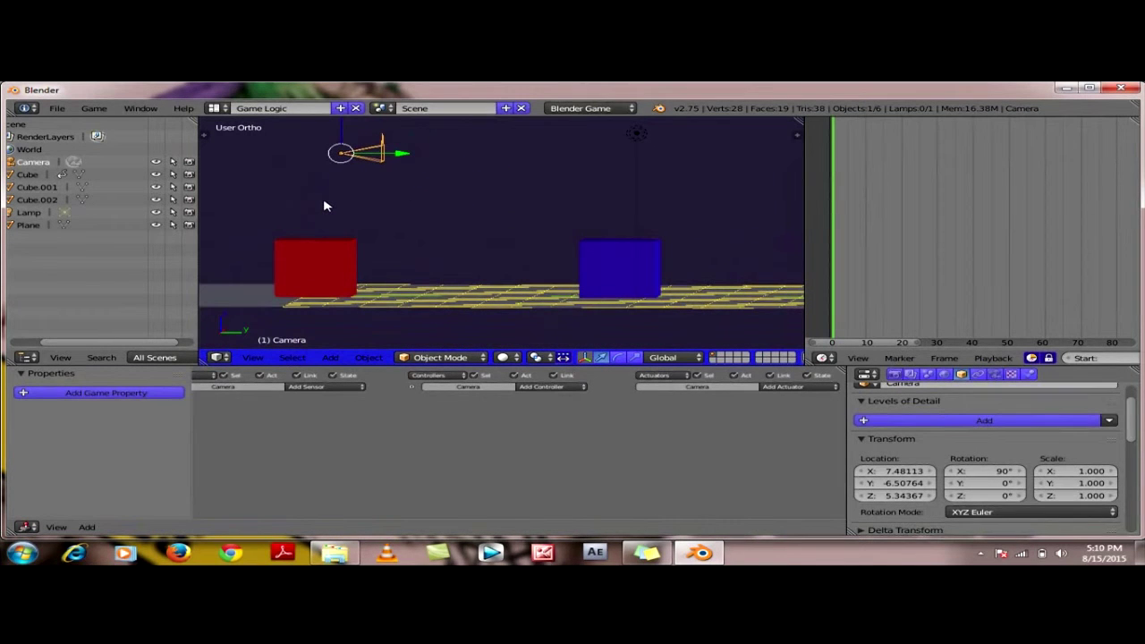
right_click(333, 265)
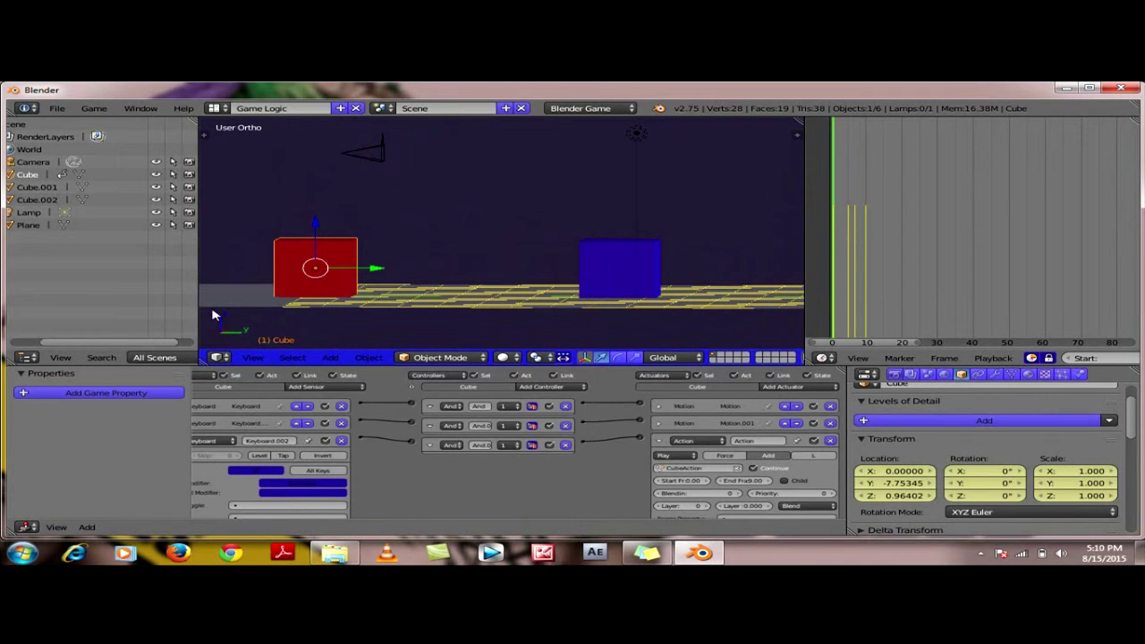
right_click(373, 157)
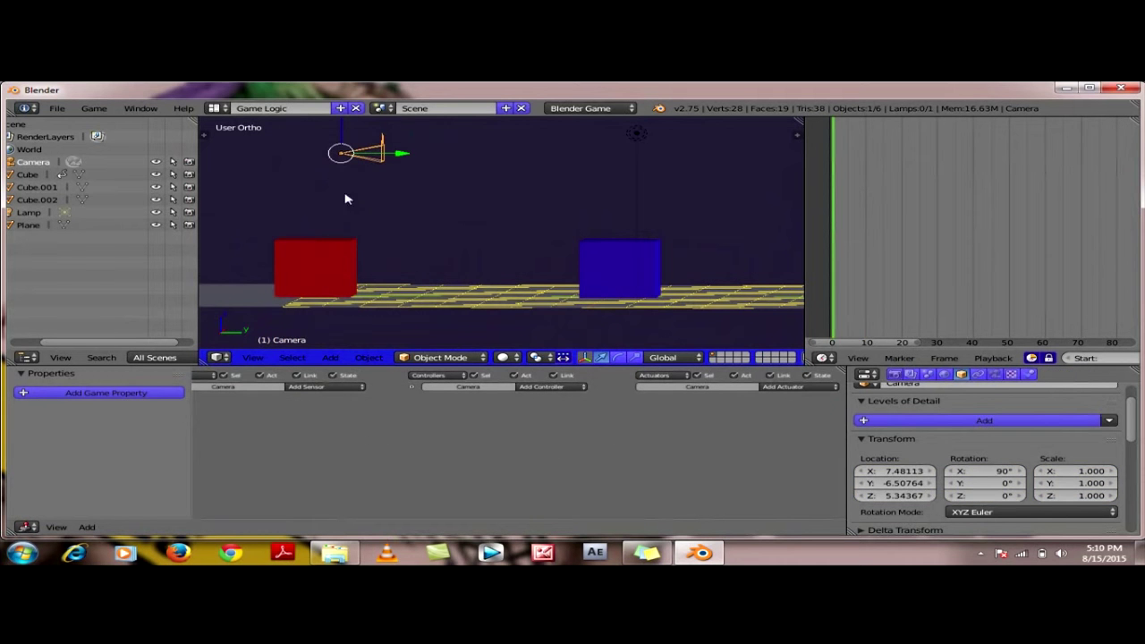
right_click(333, 255)
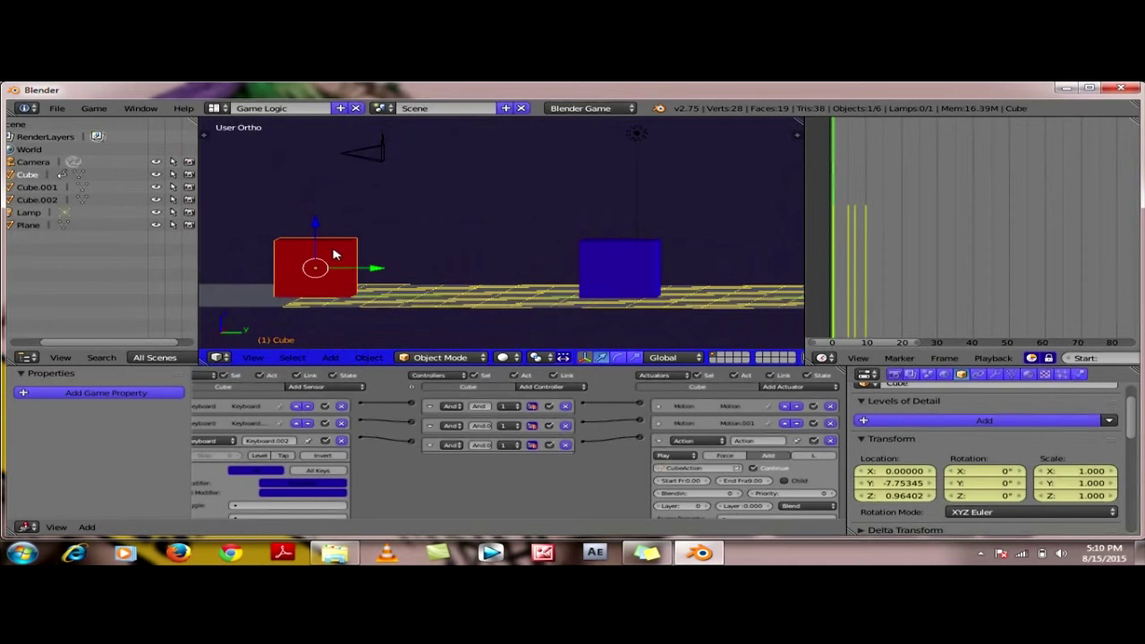
right_click(374, 150)
right_click(344, 246)
right_click(375, 149)
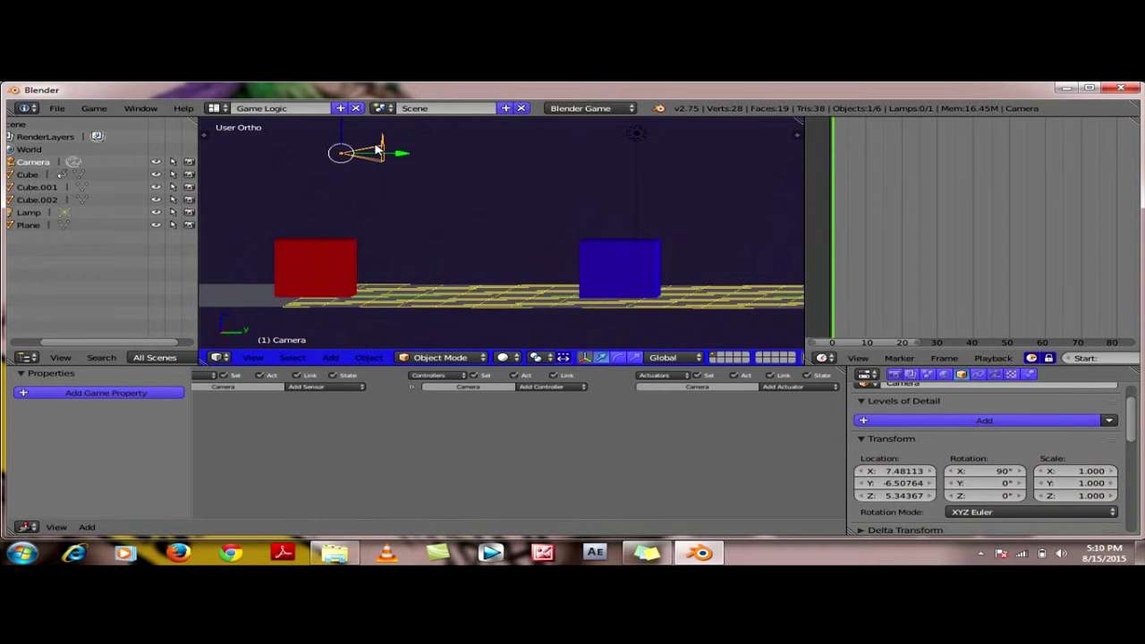
right_click(343, 264)
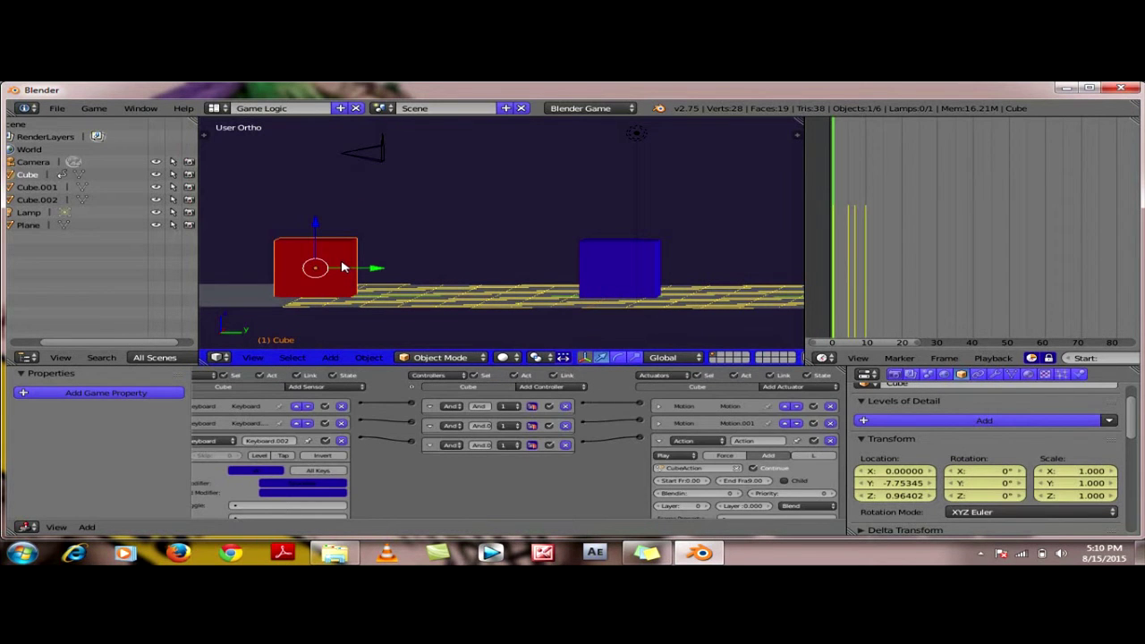
right_click(365, 154)
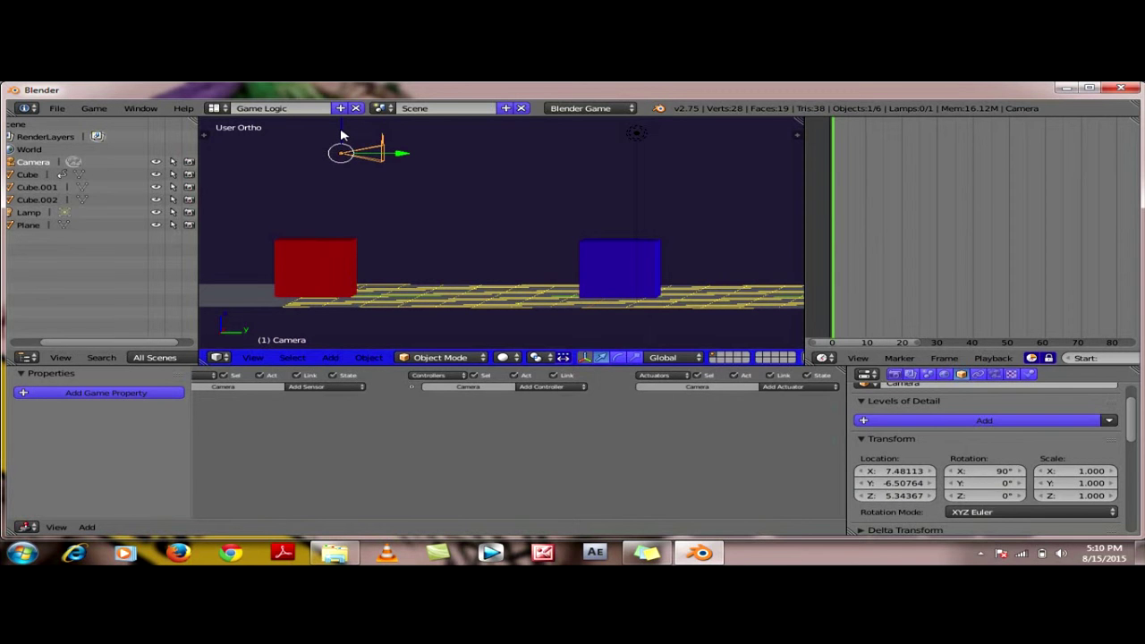
Step: Move the camera down and sideways until it sits just above and behind the red cube
left_click_drag(341, 134, 350, 207)
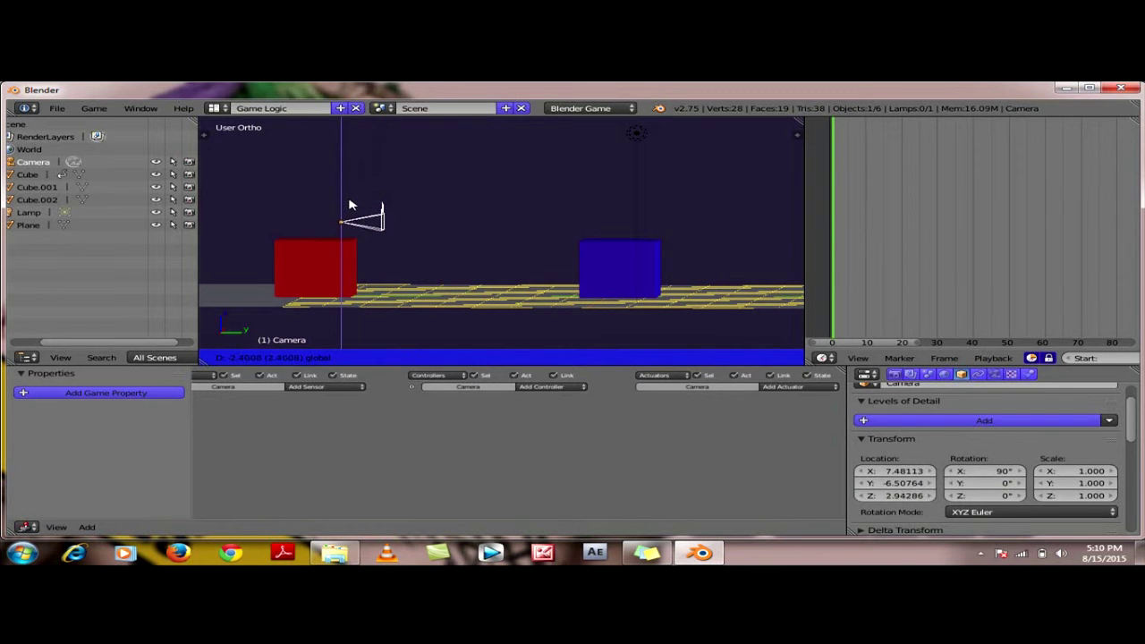
middle_click_drag(355, 210, 554, 208)
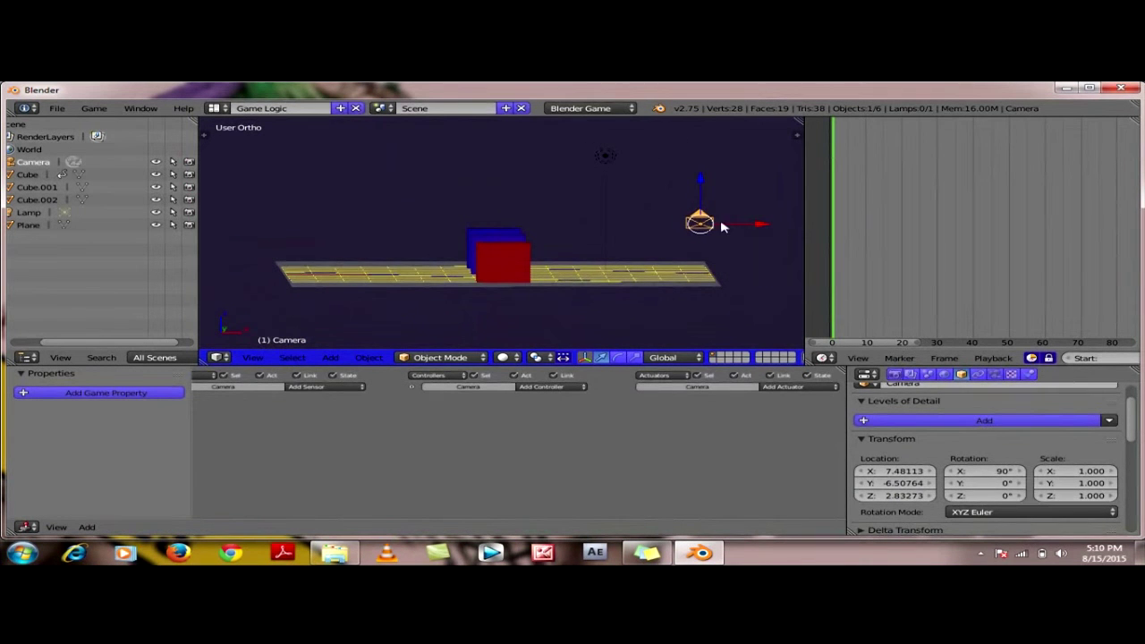
left_click_drag(760, 228, 565, 235)
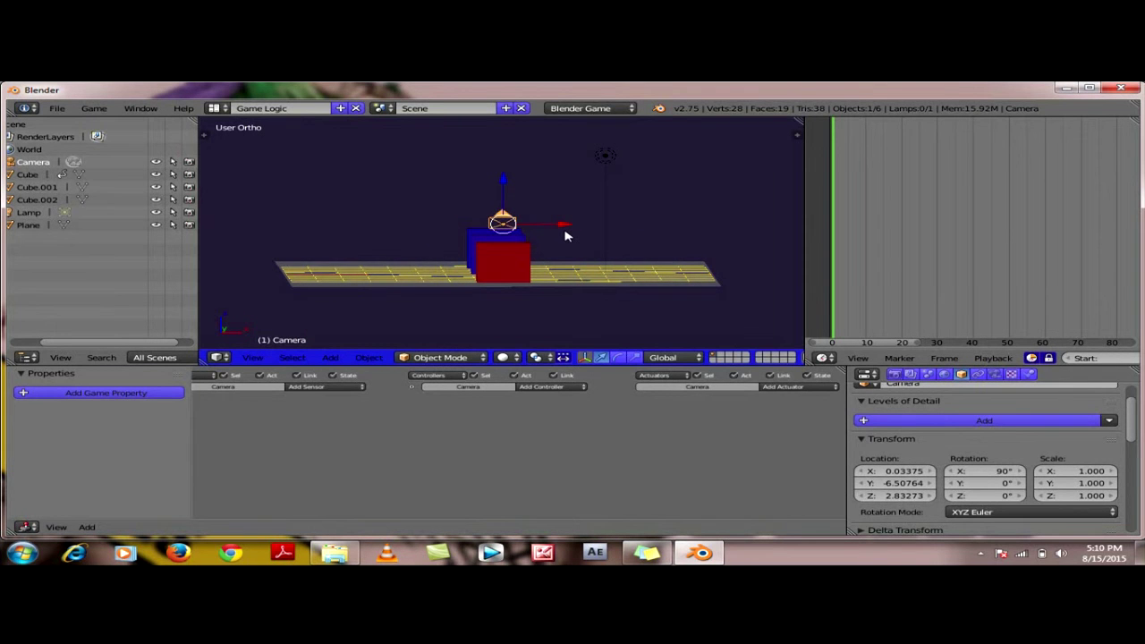
mouse_move(565, 236)
middle_mouse_down()
mouse_move(542, 319)
mouse_move(388, 266)
mouse_move(376, 246)
middle_mouse_up()
left_click_drag(404, 181, 411, 189)
left_click_drag(463, 227, 412, 231)
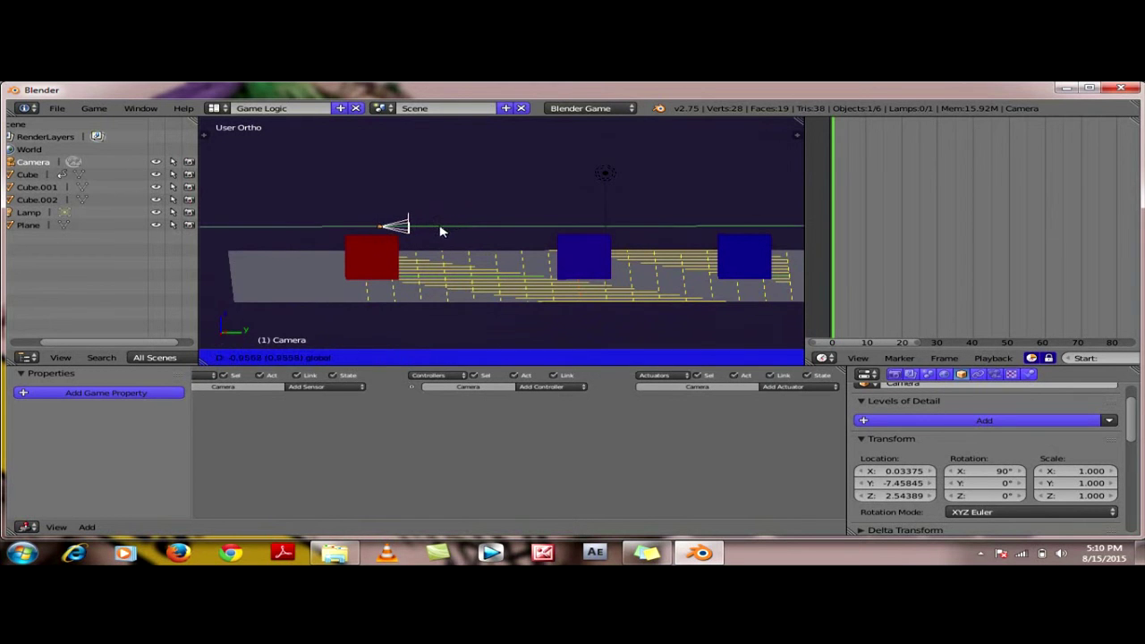
mouse_move(407, 228)
middle_mouse_down()
mouse_move(248, 206)
mouse_move(377, 235)
mouse_move(578, 232)
mouse_move(324, 233)
mouse_move(384, 231)
middle_mouse_up()
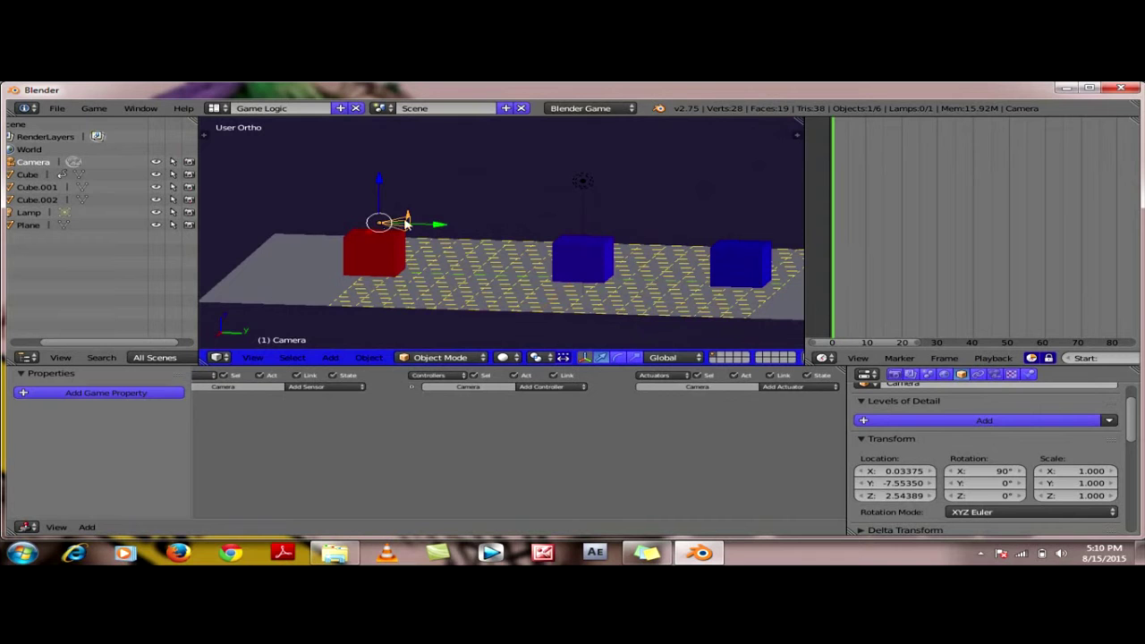
Step: Parent the camera to the red cube using Ctrl+P > Object
scroll(385, 222, "up", 2)
scroll(388, 223, "up", 1)
scroll(391, 224, "down", 1)
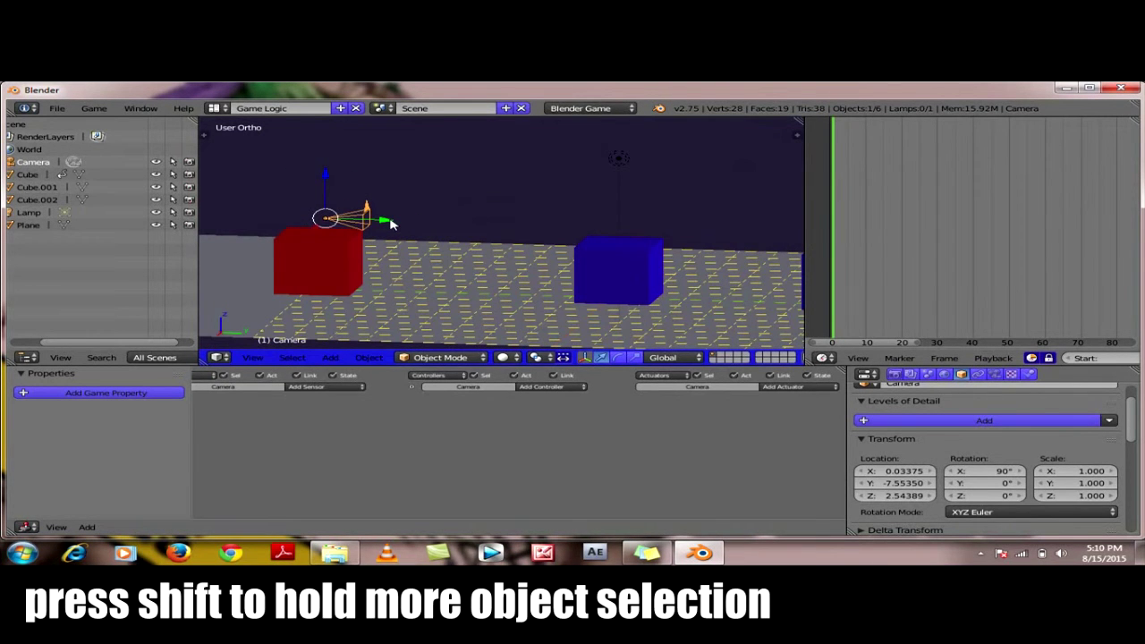
right_click(307, 251)
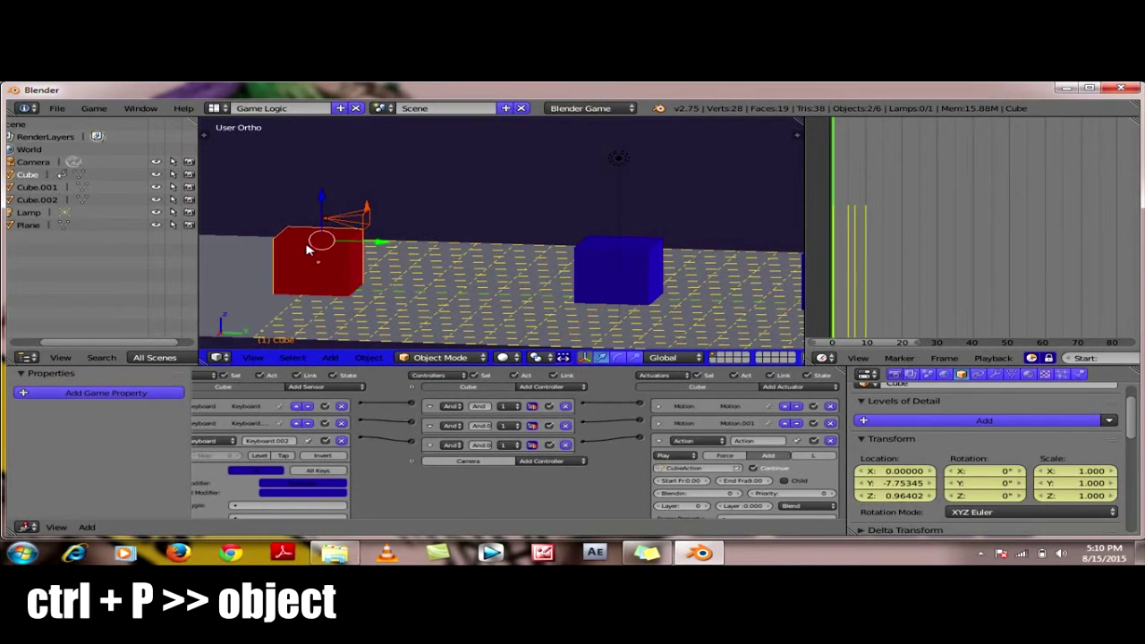
key("ctrl+p")
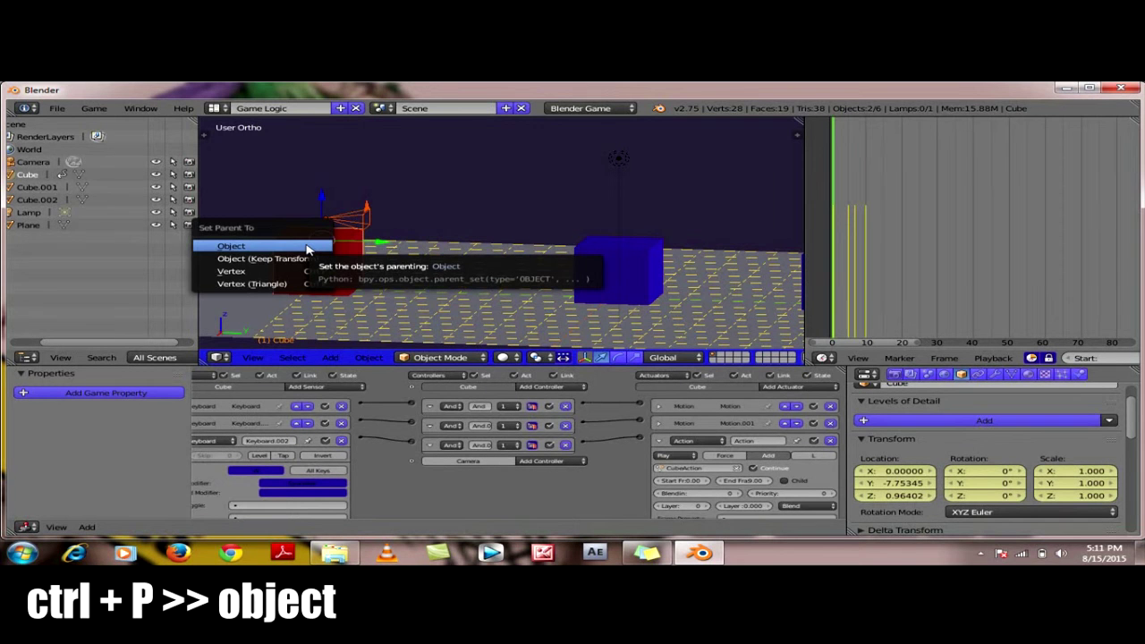
left_click(307, 247)
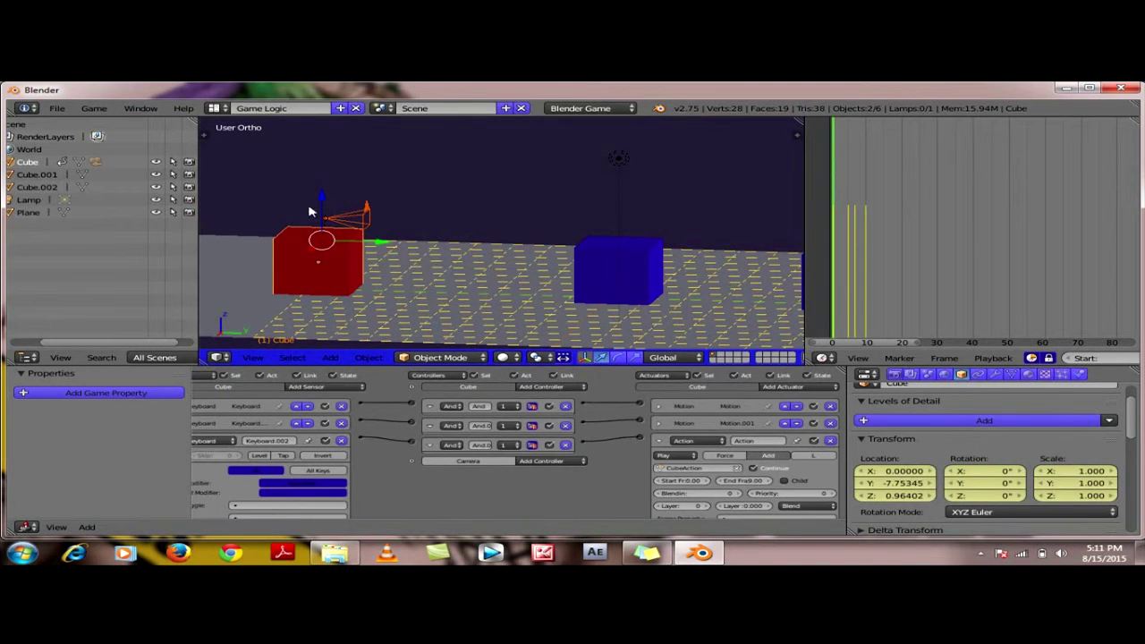
Step: Raise the camera slightly to a Z location of 2.747
key("p")
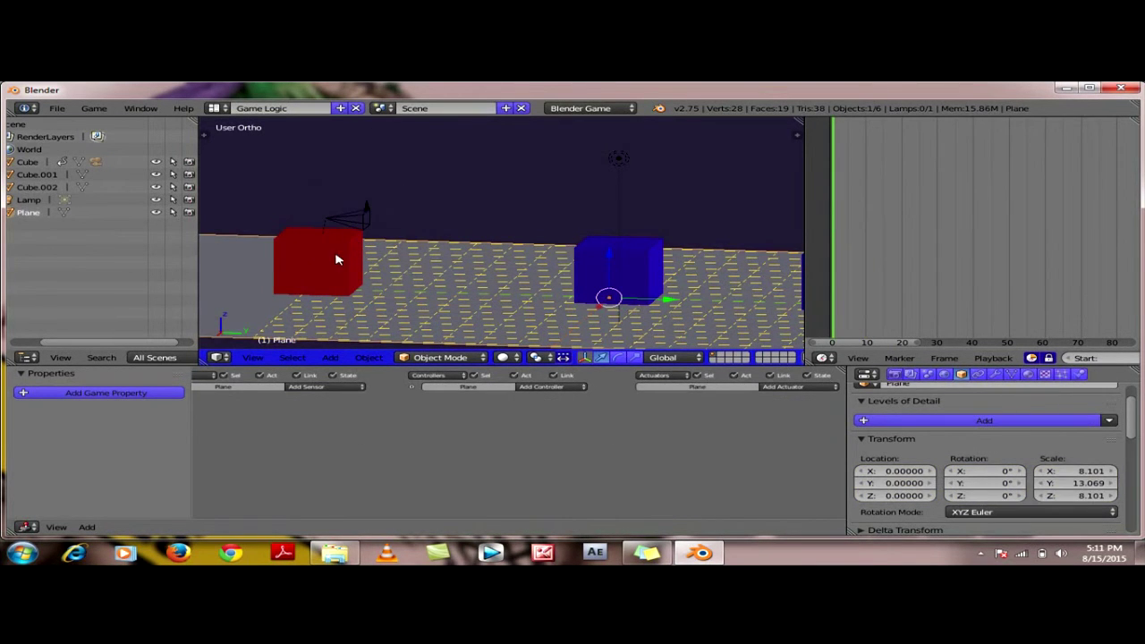
key("Escape")
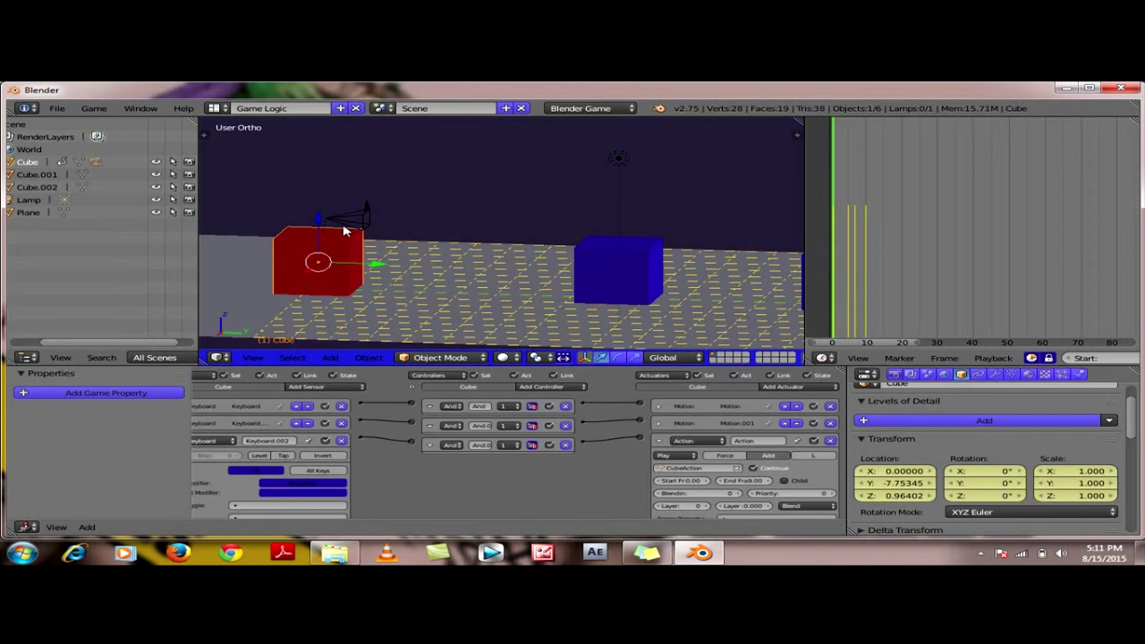
right_click(370, 220)
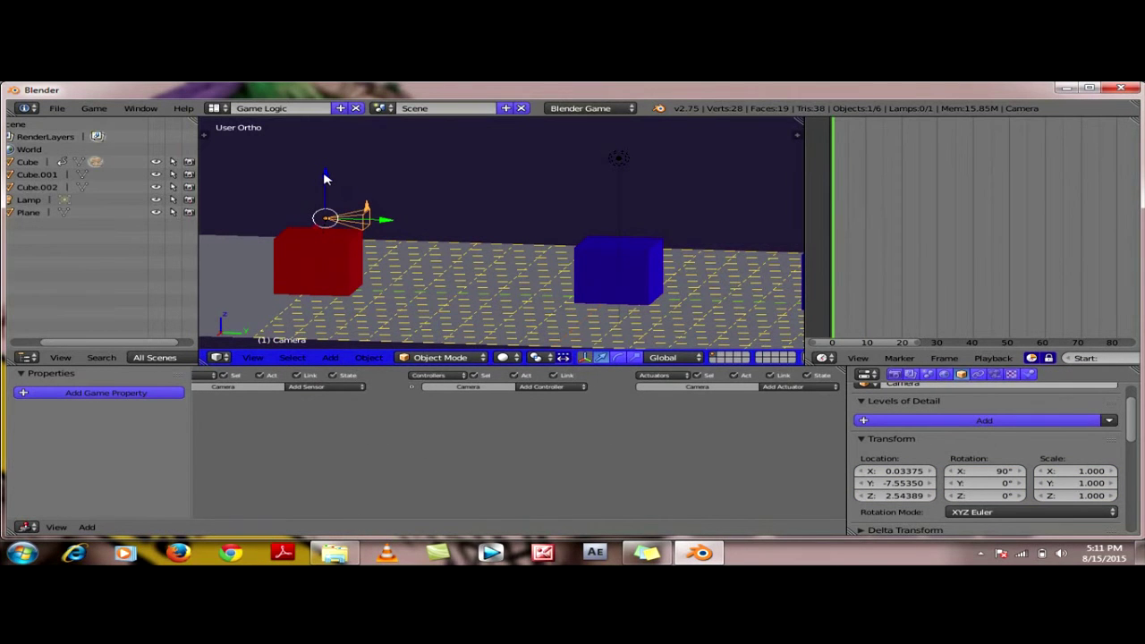
left_click_drag(326, 180, 327, 175)
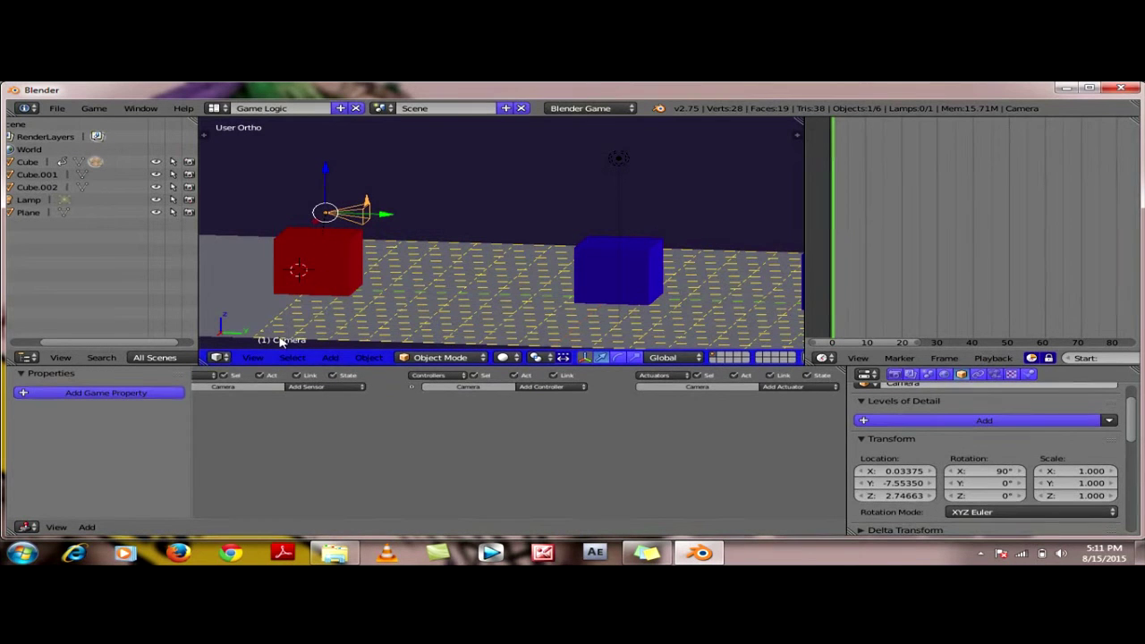
left_click(253, 357)
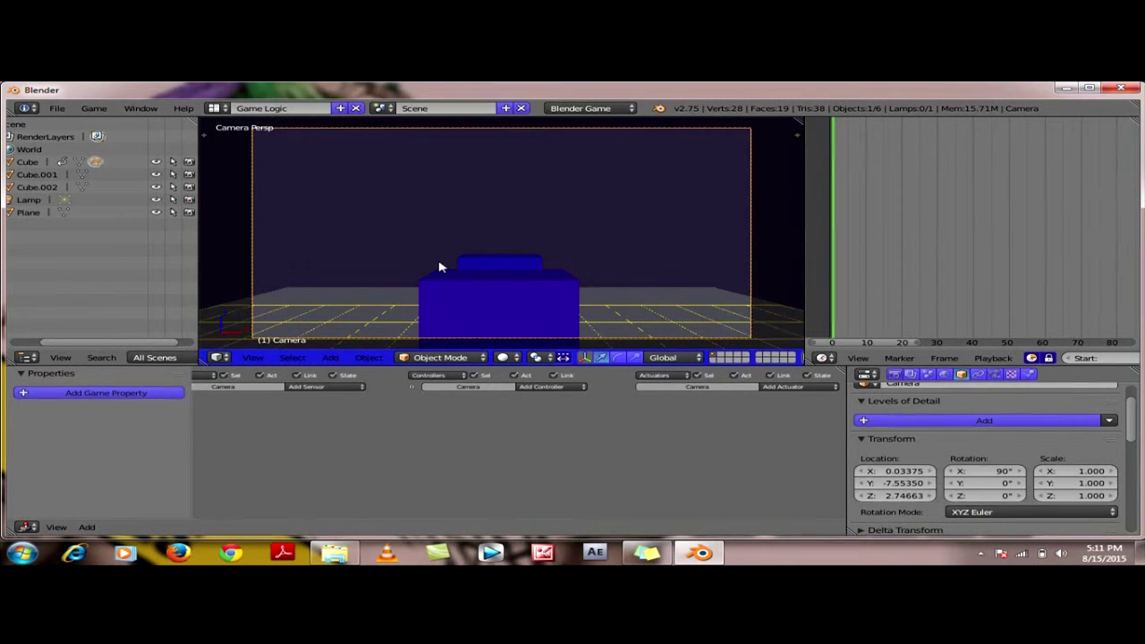
key("p")
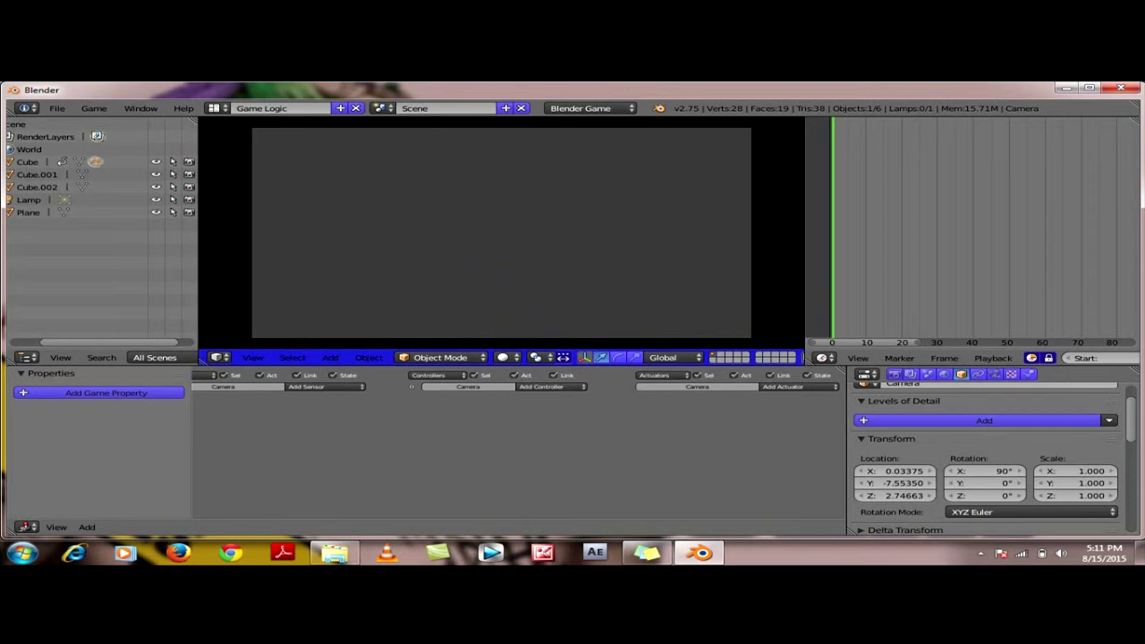
key("Escape")
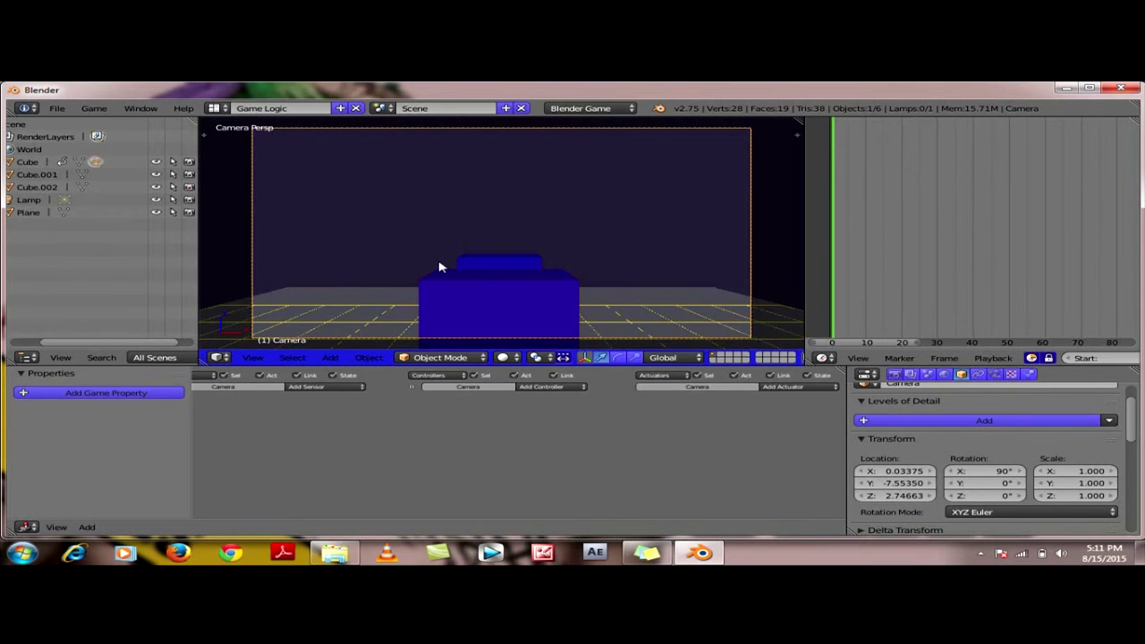
key("p")
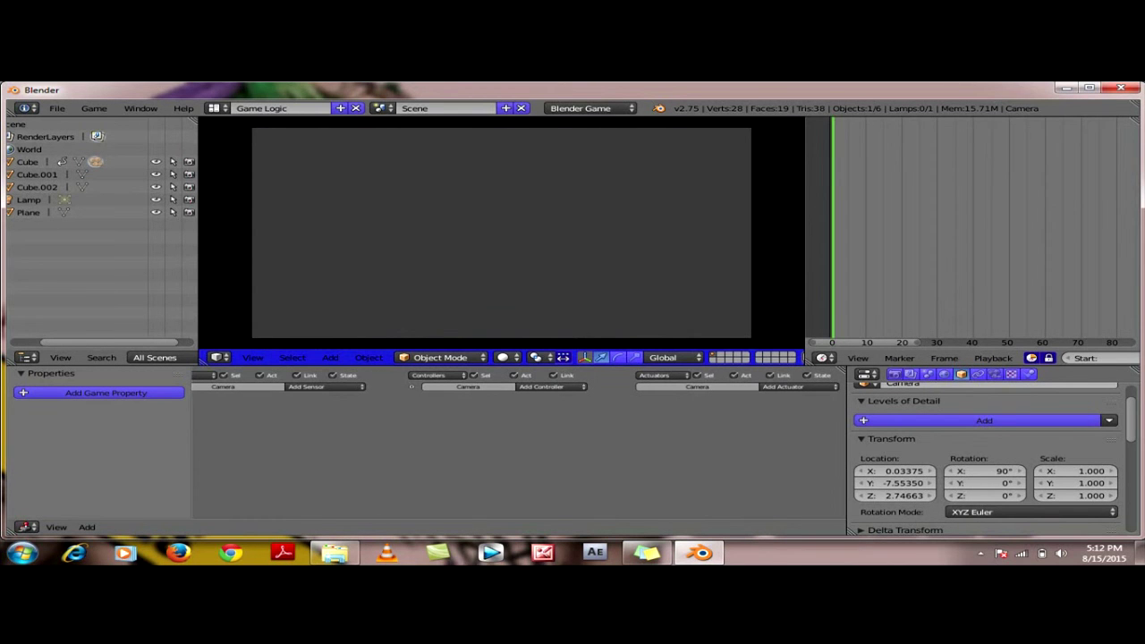
key("Escape")
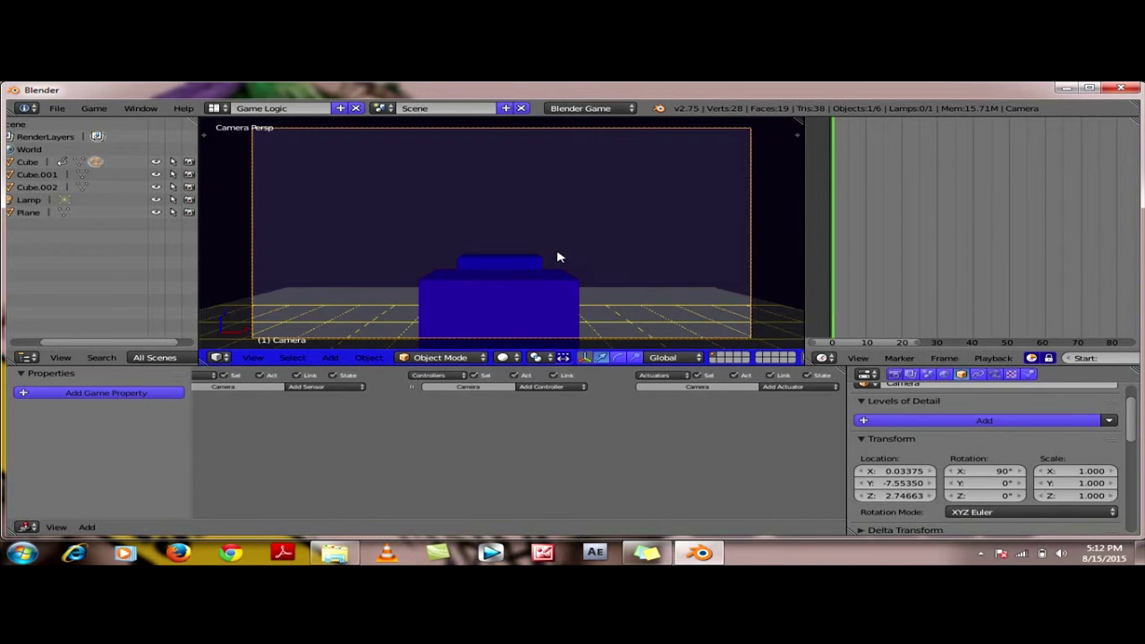
key("KP_5")
middle_click_drag(553, 259, 409, 255)
scroll(567, 251, "down", 1)
scroll(611, 255, "down", 2)
mouse_move(612, 255)
middle_mouse_down()
mouse_move(575, 258)
mouse_move(598, 263)
middle_mouse_up()
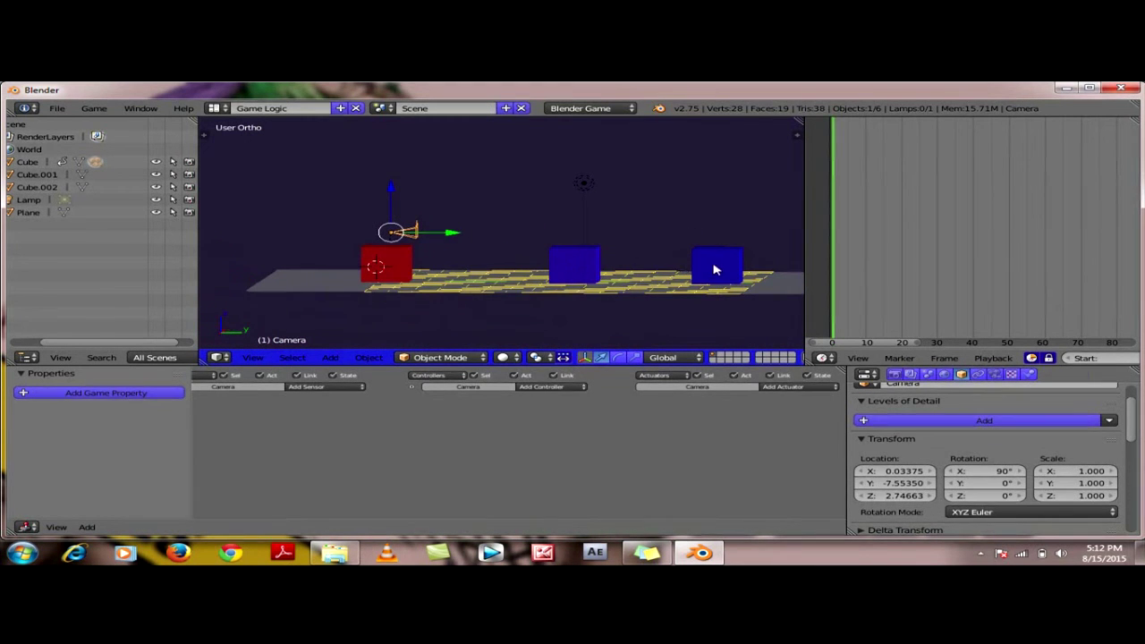
Step: Push the far blue cube further along the track and bring the middle one closer
right_click(715, 266)
left_click_drag(780, 270, 245, 276)
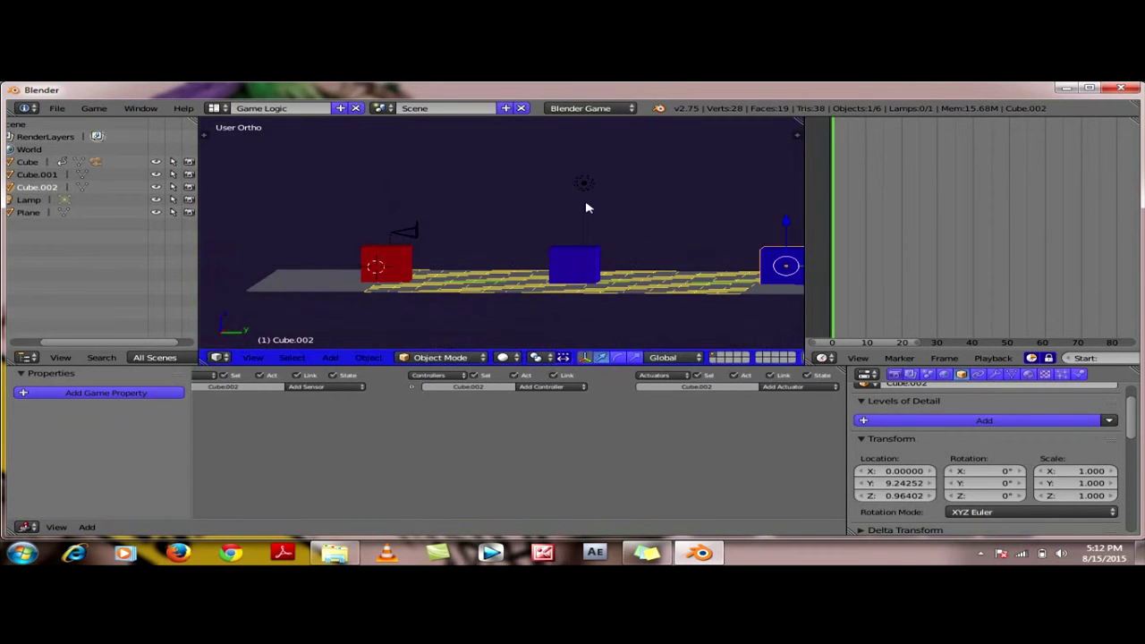
scroll(679, 197, "down", 3)
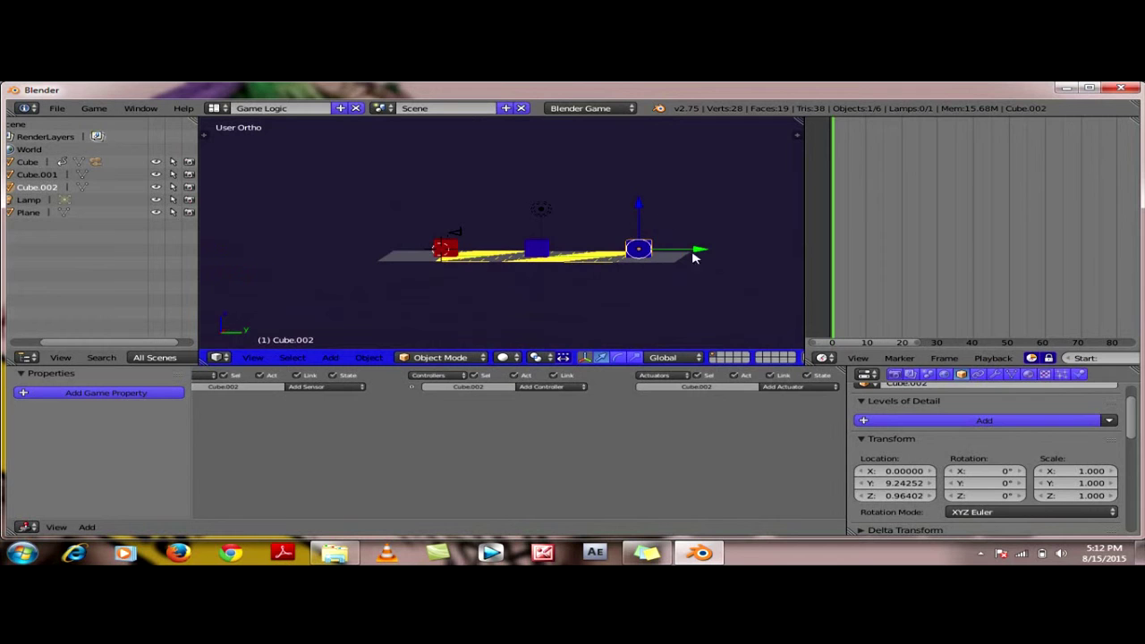
left_click_drag(702, 253, 725, 253)
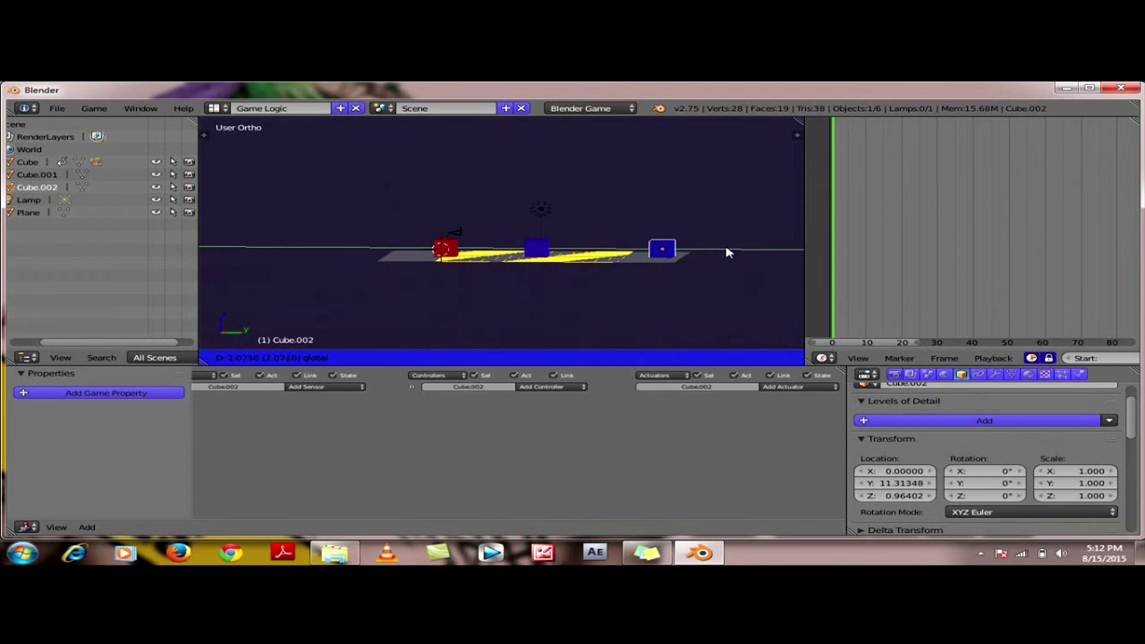
right_click(541, 250)
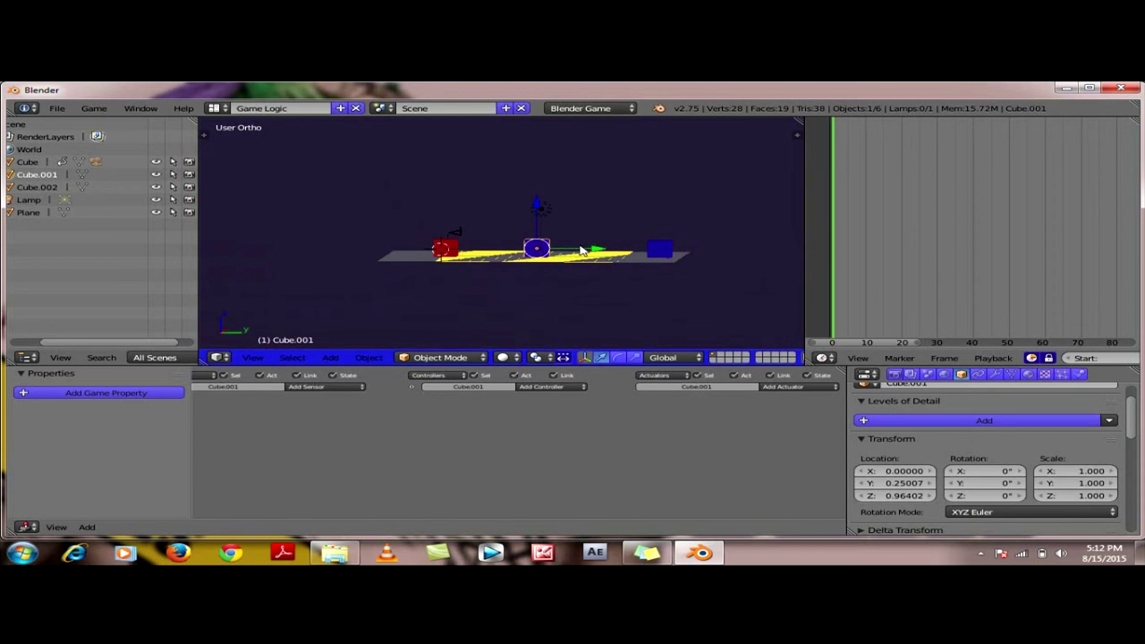
left_click_drag(599, 253, 569, 253)
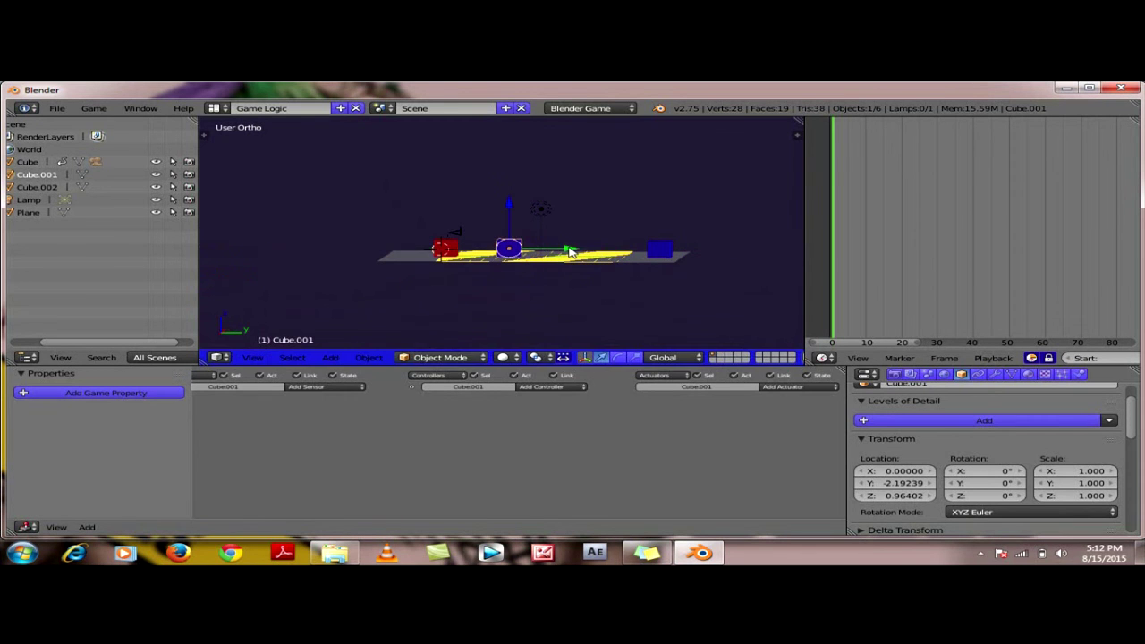
Step: Switch to the camera view and start the game with P
left_click(253, 358)
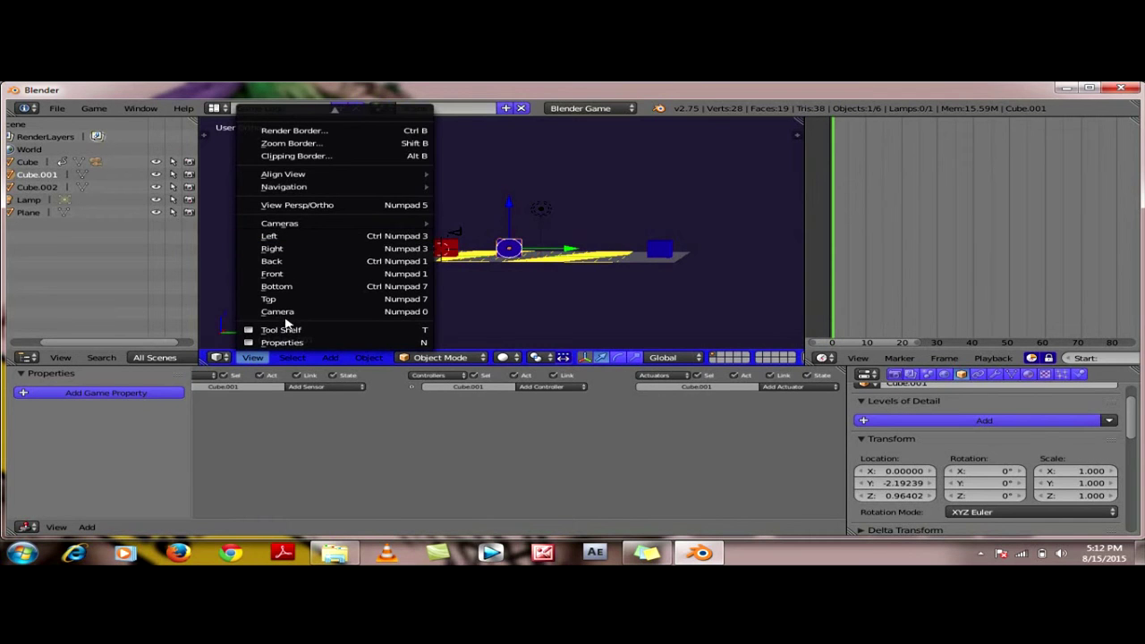
left_click(286, 313)
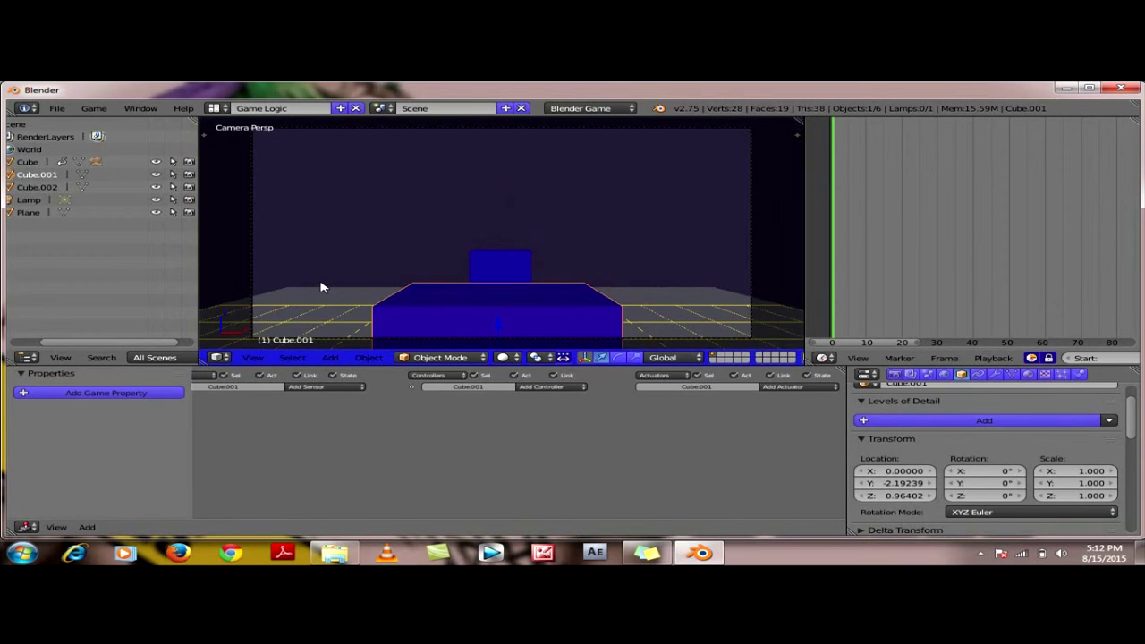
key("p")
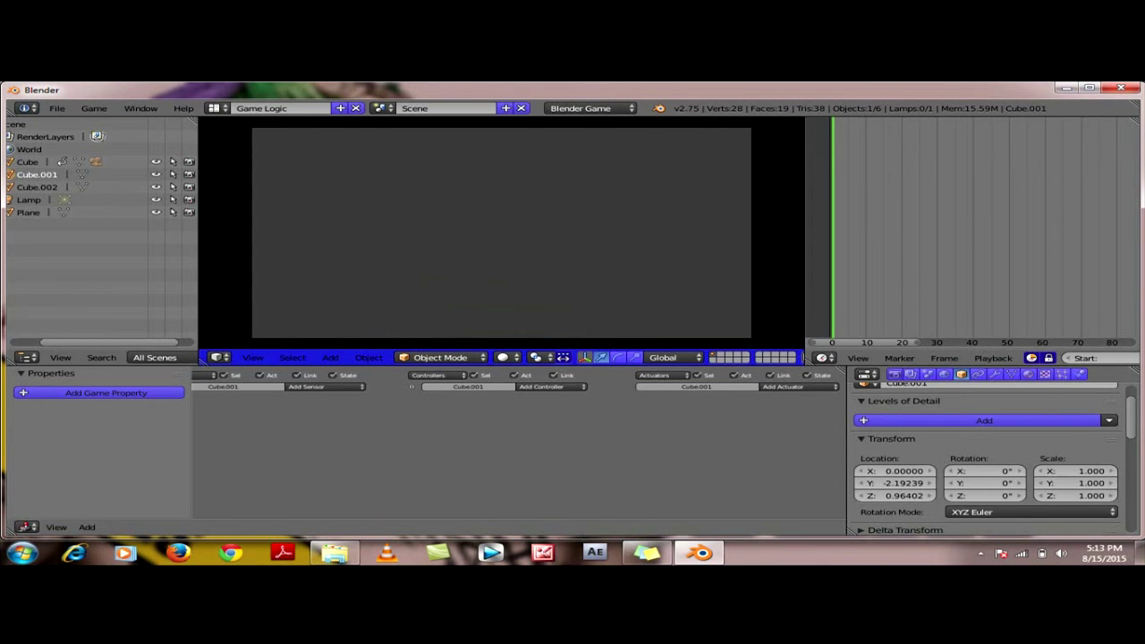
Step: Stop the game, leave camera view, and orbit to an angled view of the cubes
key("Escape")
key("KP_0")
mouse_move(541, 247)
middle_mouse_down()
mouse_move(406, 258)
mouse_move(695, 215)
mouse_move(567, 204)
middle_mouse_up()
scroll(626, 224, "down", 3)
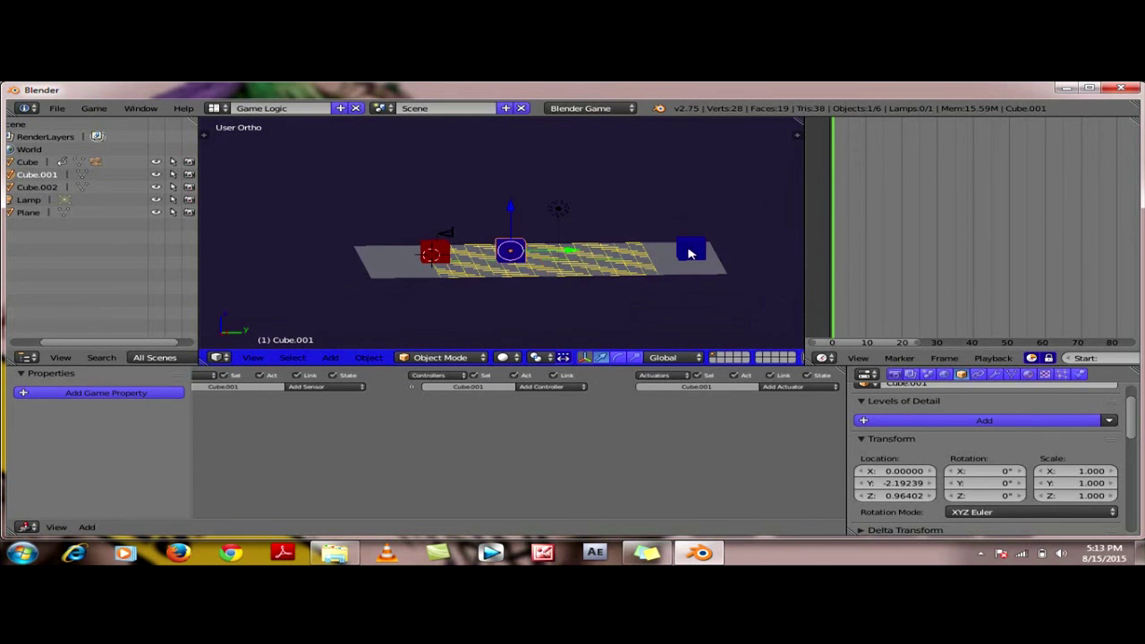